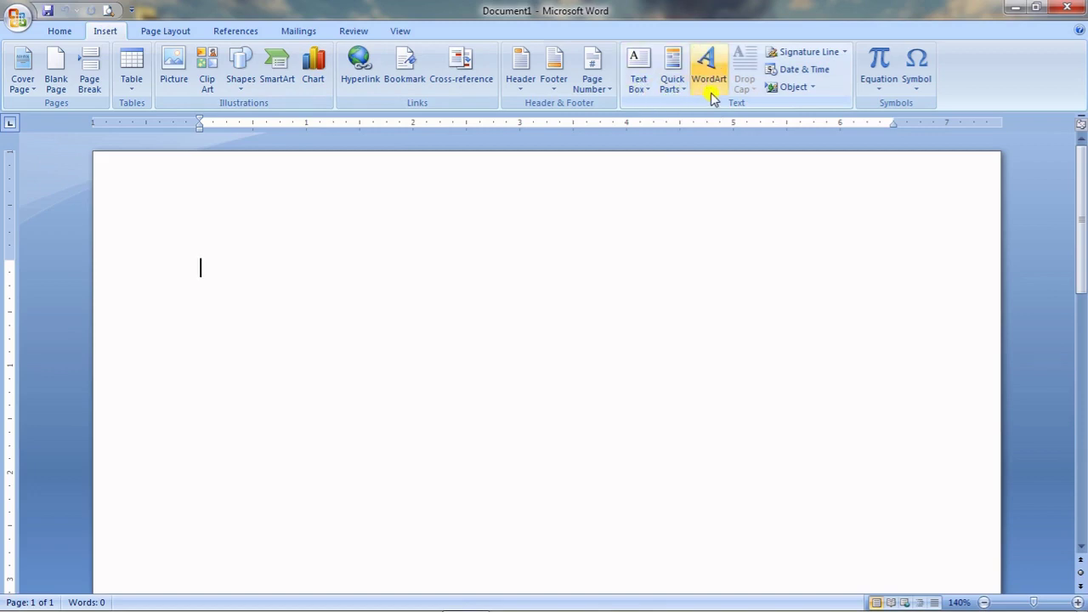
Pick Draw Text Box from the Insert tab's Text Box gallery.
{"action": "left_click", "coordinate": [643, 85]}
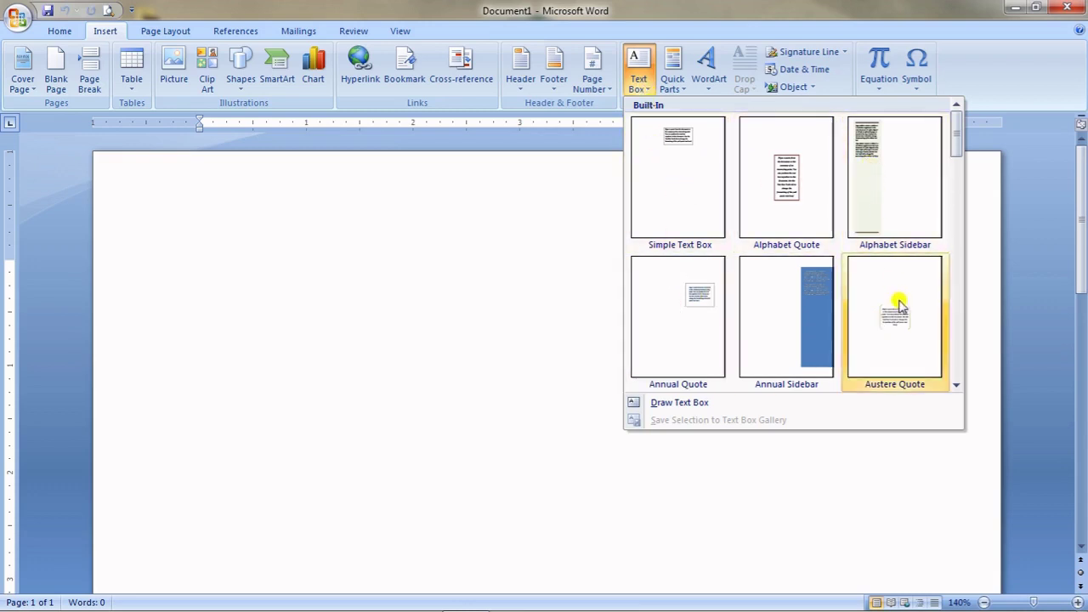
{"action": "left_click", "coordinate": [684, 403]}
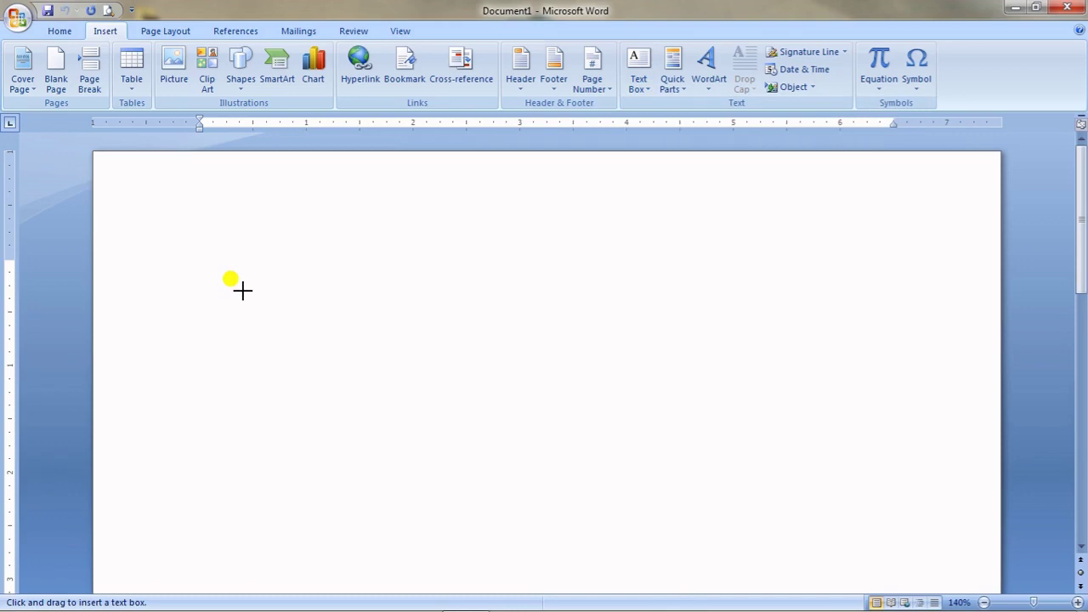
{"action": "left_click_drag", "start_coordinate": [248, 227], "coordinate": [414, 350]}
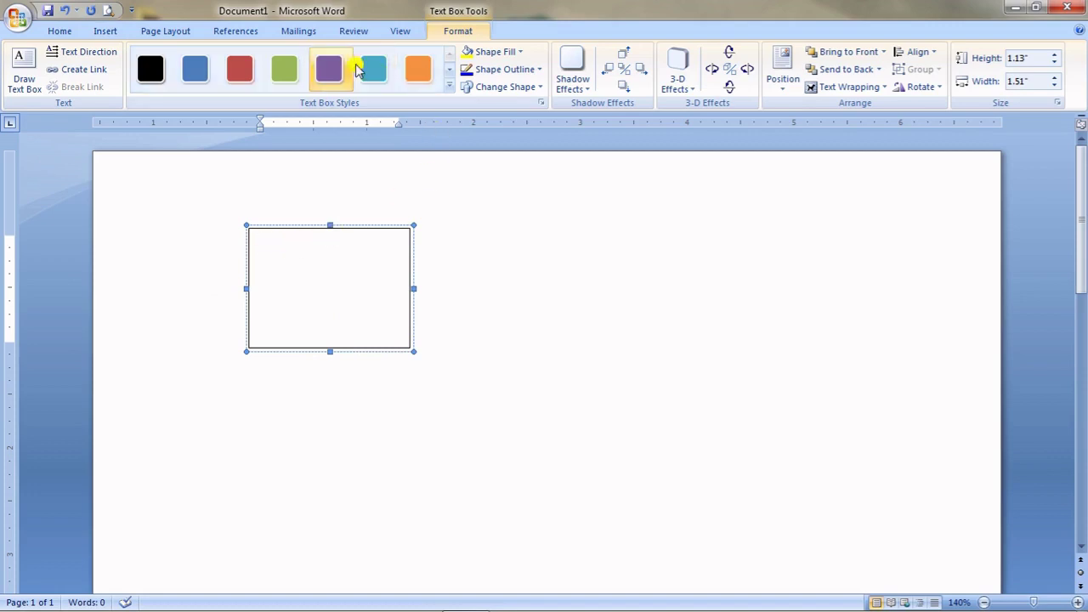
{"action": "type", "text": "hello students..."}
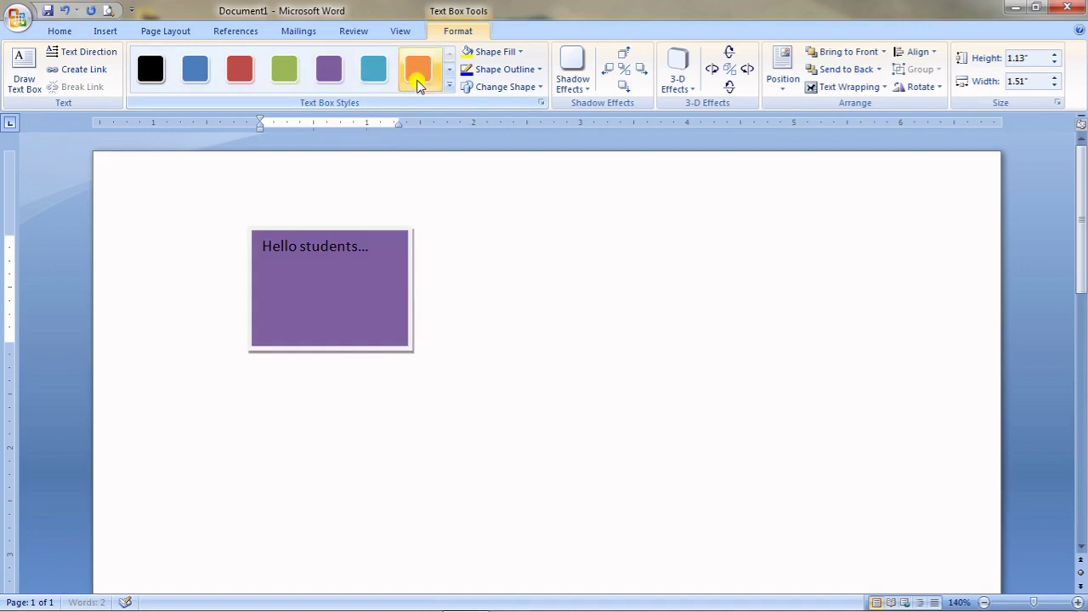
{"action": "left_click", "coordinate": [505, 69]}
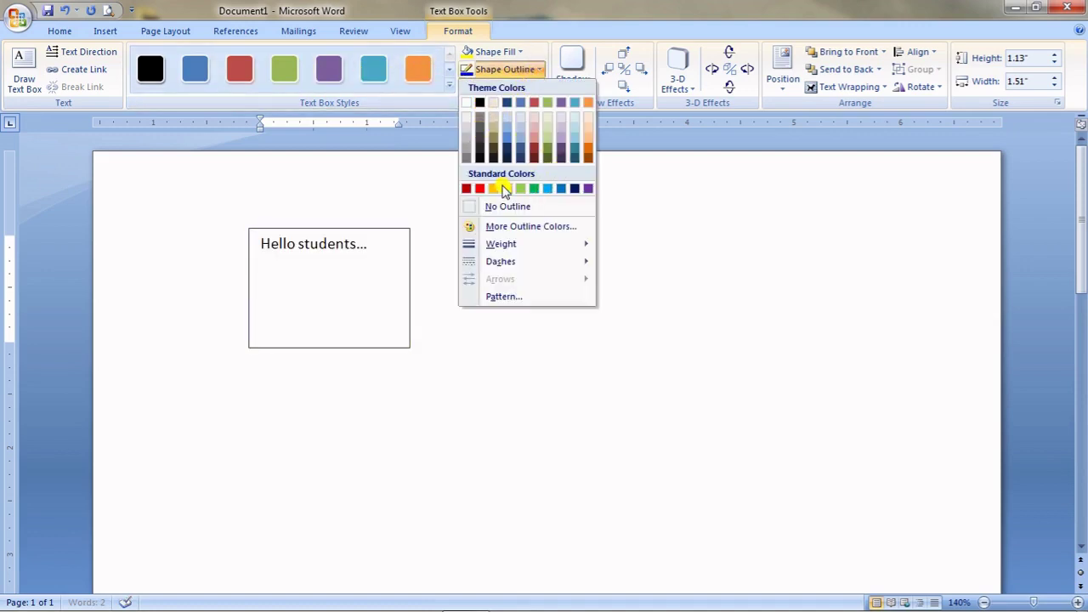
{"action": "left_click", "coordinate": [385, 254]}
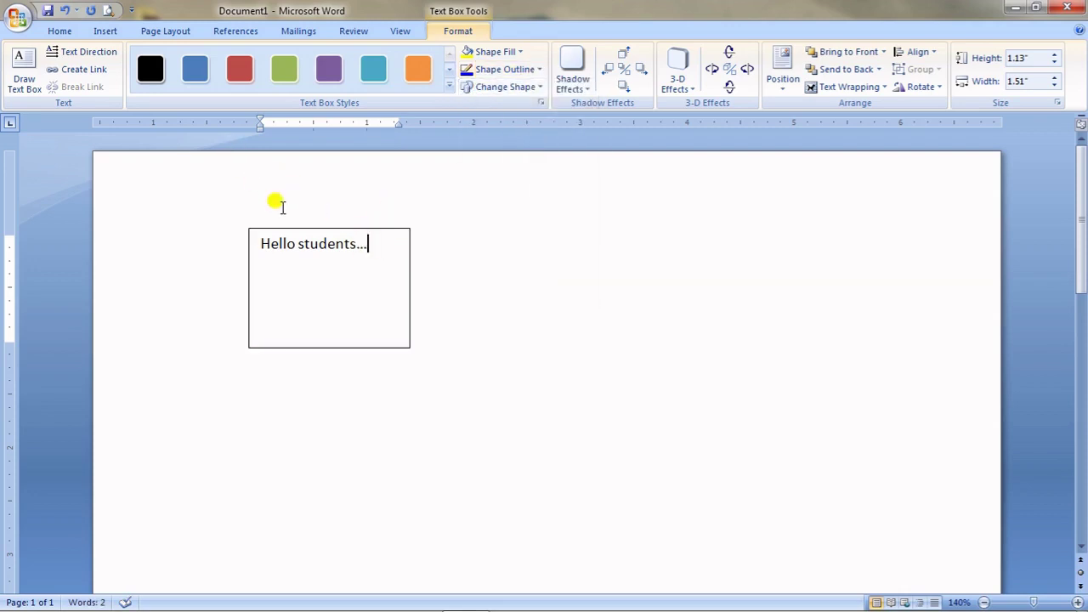
{"action": "left_click", "coordinate": [70, 11]}
{"action": "left_click", "coordinate": [70, 11]}
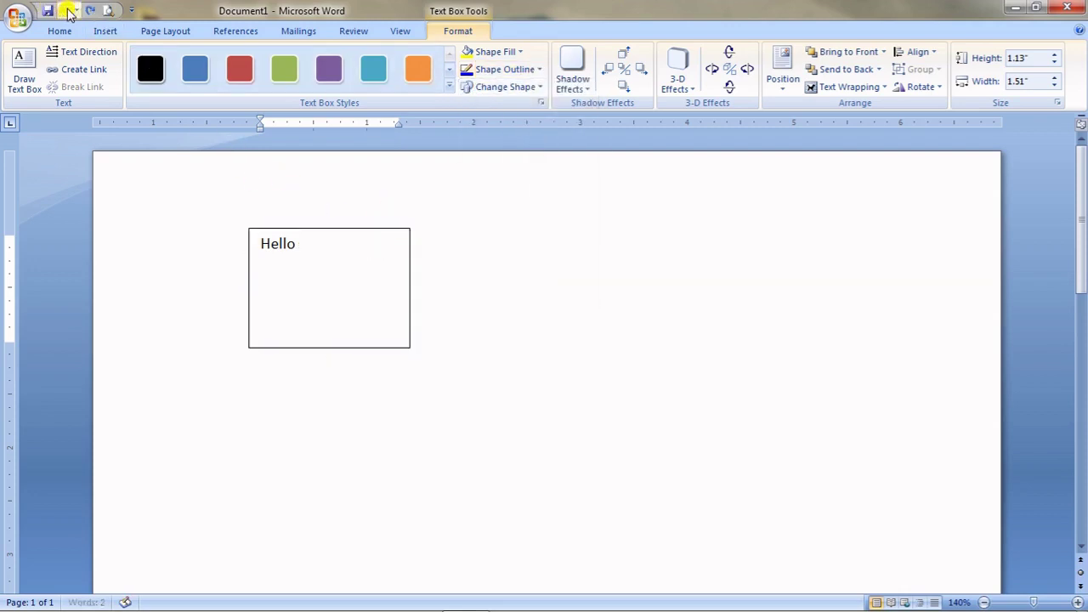
{"action": "left_click", "coordinate": [70, 11]}
{"action": "left_click", "coordinate": [69, 11]}
{"action": "left_click", "coordinate": [70, 11]}
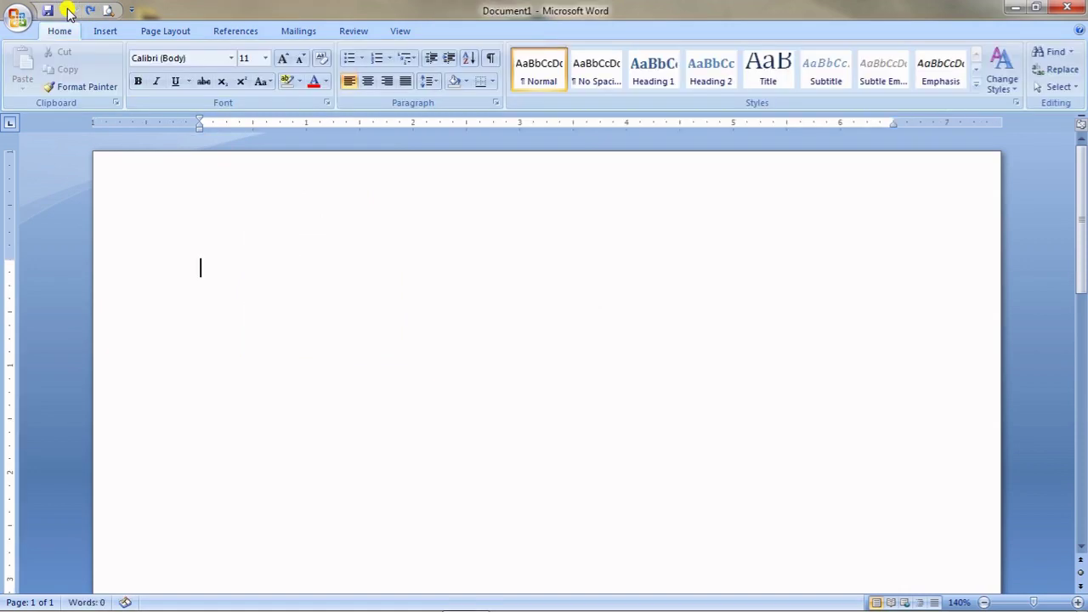
{"action": "left_click", "coordinate": [106, 32]}
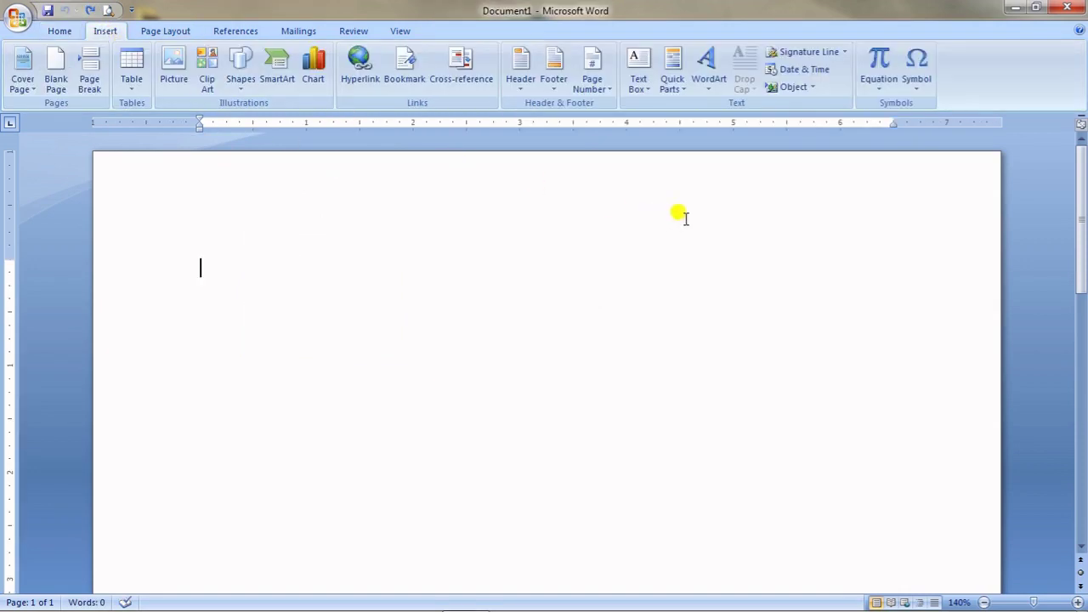
Insert a WordArt in a chosen gallery style and type 'summer vacation' as its text.
{"action": "left_click", "coordinate": [713, 92]}
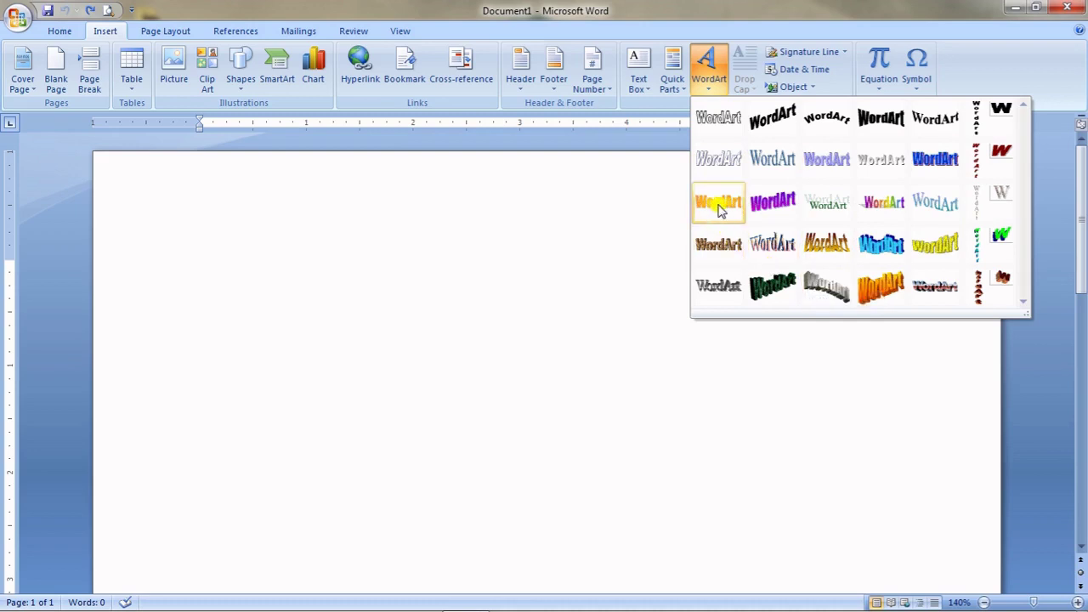
{"action": "left_click", "coordinate": [892, 207]}
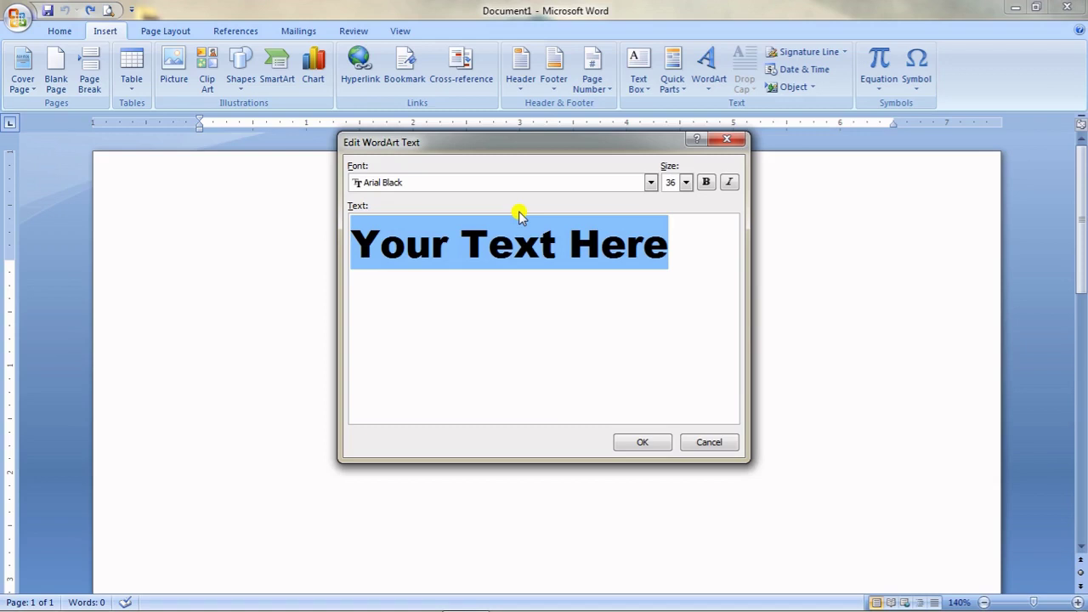
{"action": "type", "text": "summer"}
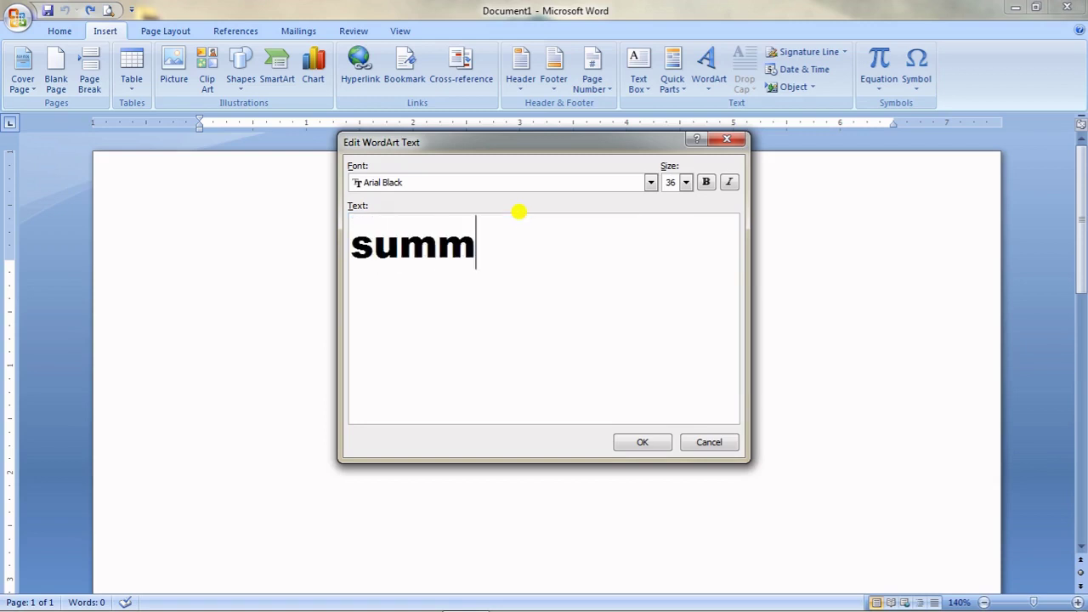
{"action": "type", "text": " va"}
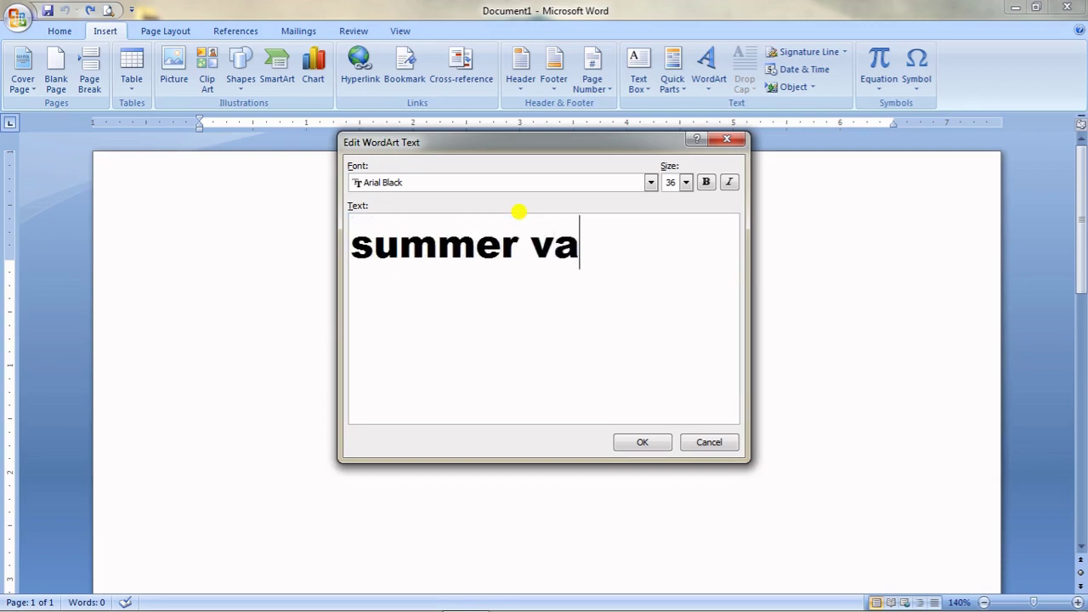
{"action": "type", "text": "cation"}
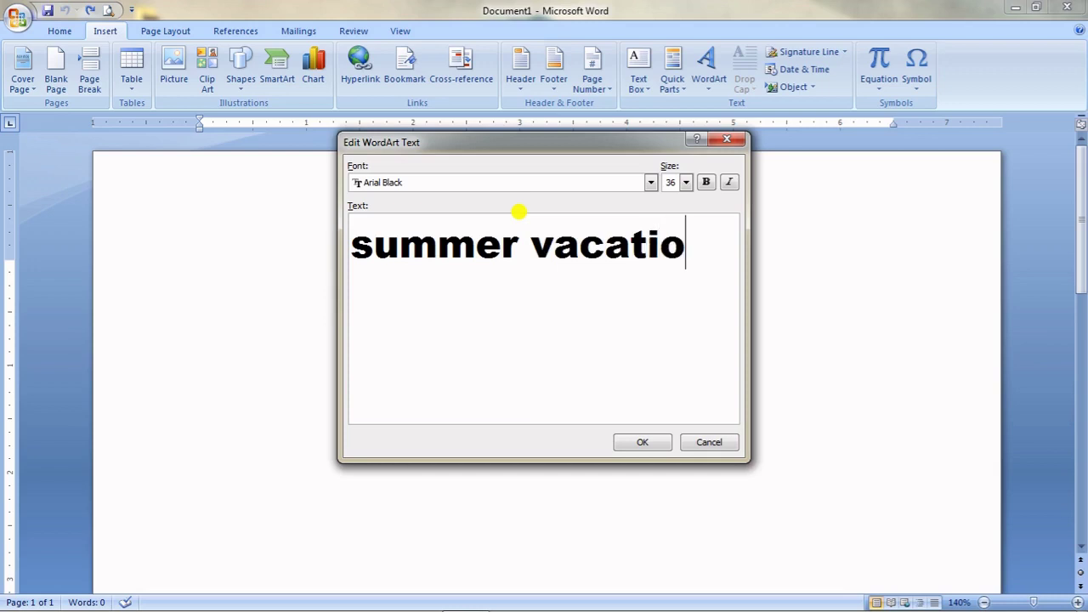
Insert the 'summer vacation' WordArt and try styles, settling on blue with red shadow.
{"action": "left_click", "coordinate": [630, 441]}
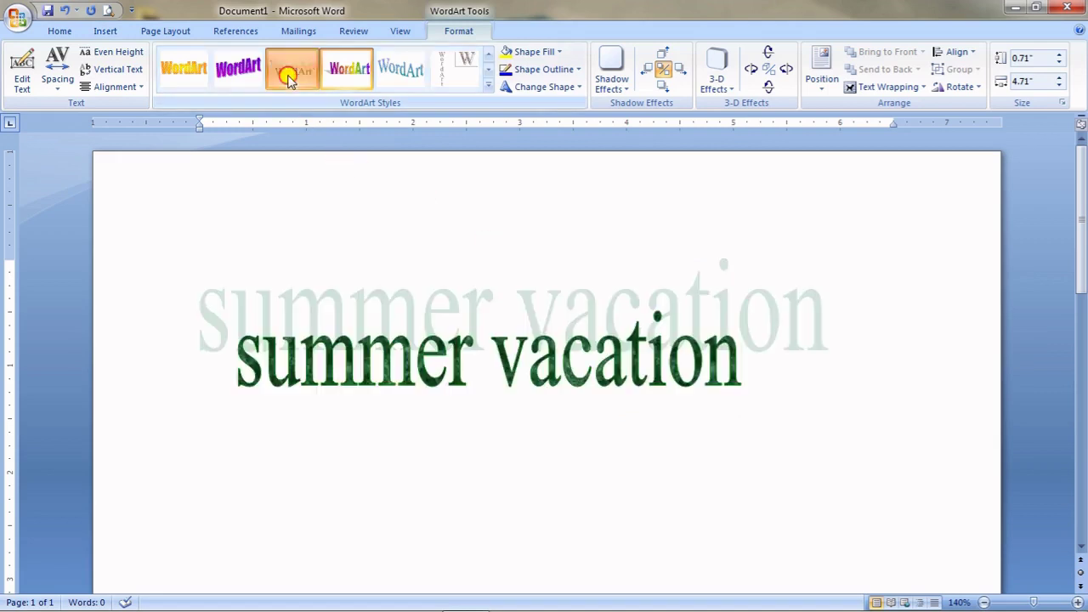
{"action": "left_click", "coordinate": [221, 70]}
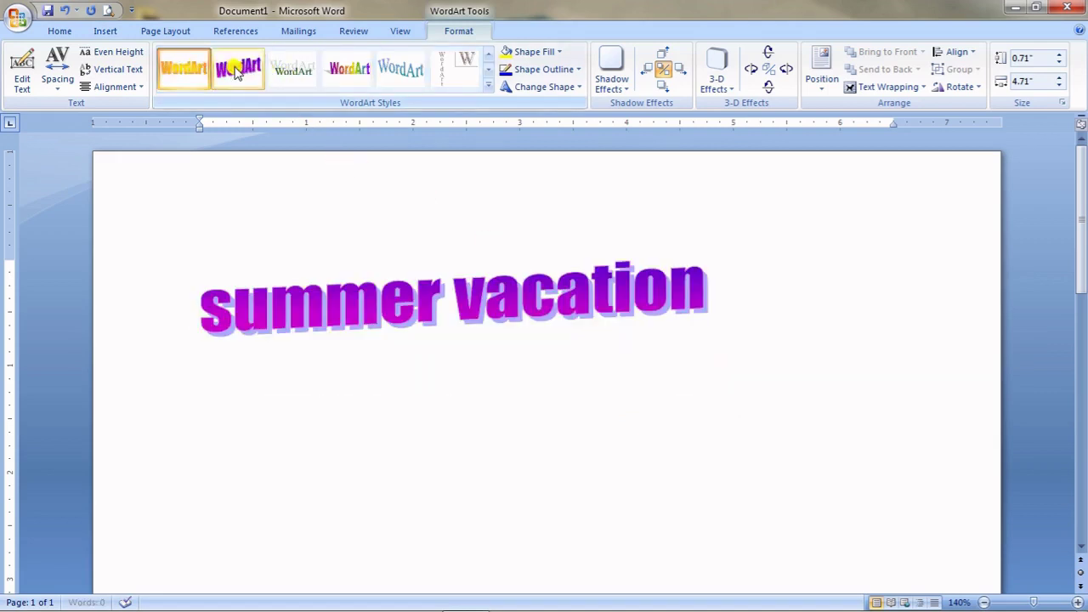
{"action": "left_click", "coordinate": [294, 70]}
{"action": "left_click", "coordinate": [401, 70]}
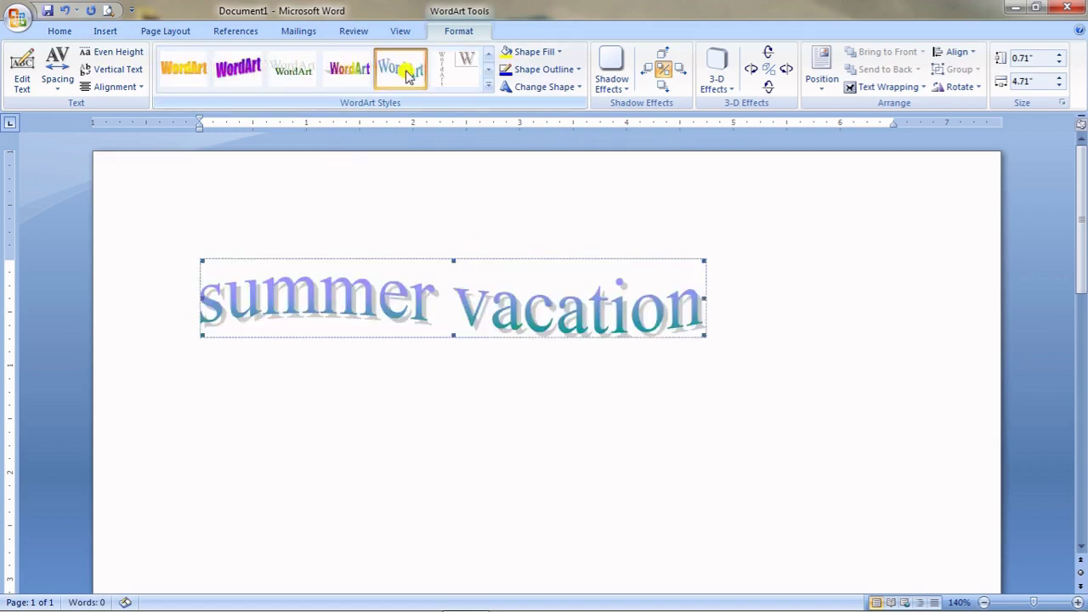
{"action": "left_click", "coordinate": [489, 85]}
{"action": "left_click", "coordinate": [400, 108]}
Set the WordArt to Tight text wrapping and move it to the top centre of the page.
{"action": "left_click_drag", "start_coordinate": [396, 318], "coordinate": [571, 289]}
{"action": "left_click", "coordinate": [571, 289]}
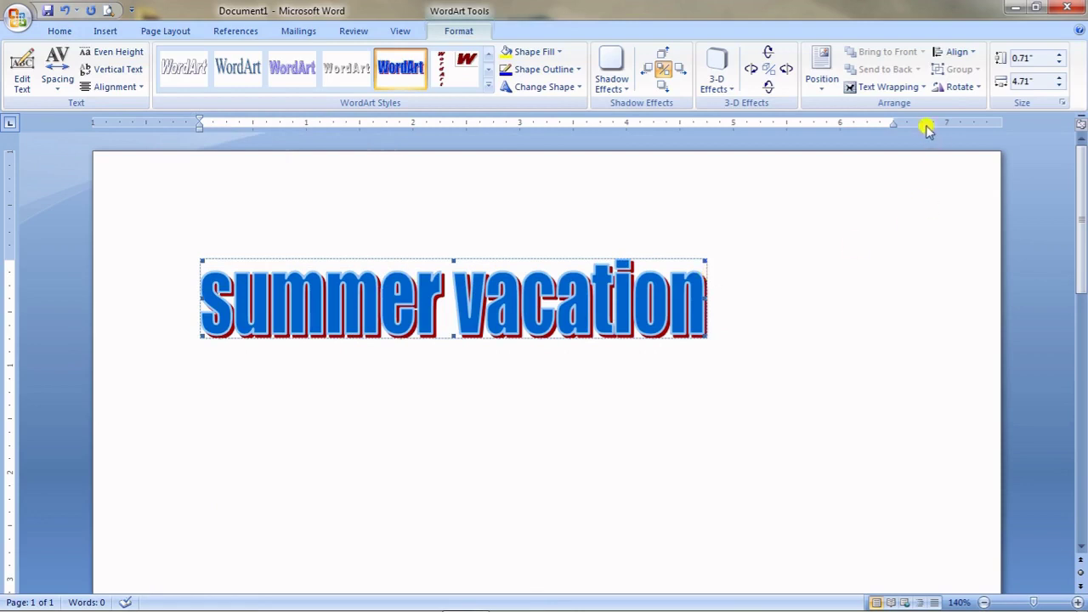
{"action": "left_click", "coordinate": [916, 87]}
{"action": "left_click", "coordinate": [888, 143]}
{"action": "left_click_drag", "start_coordinate": [537, 262], "coordinate": [601, 225]}
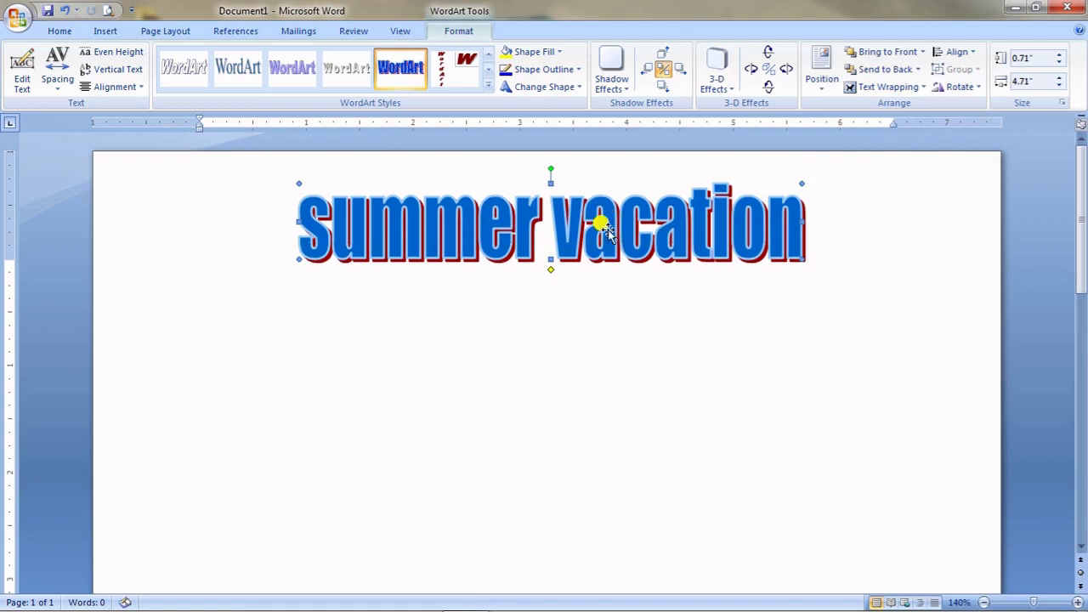
Apply the rainbow WordArt style with a shadow.
{"action": "left_click", "coordinate": [489, 85]}
{"action": "left_click", "coordinate": [347, 151]}
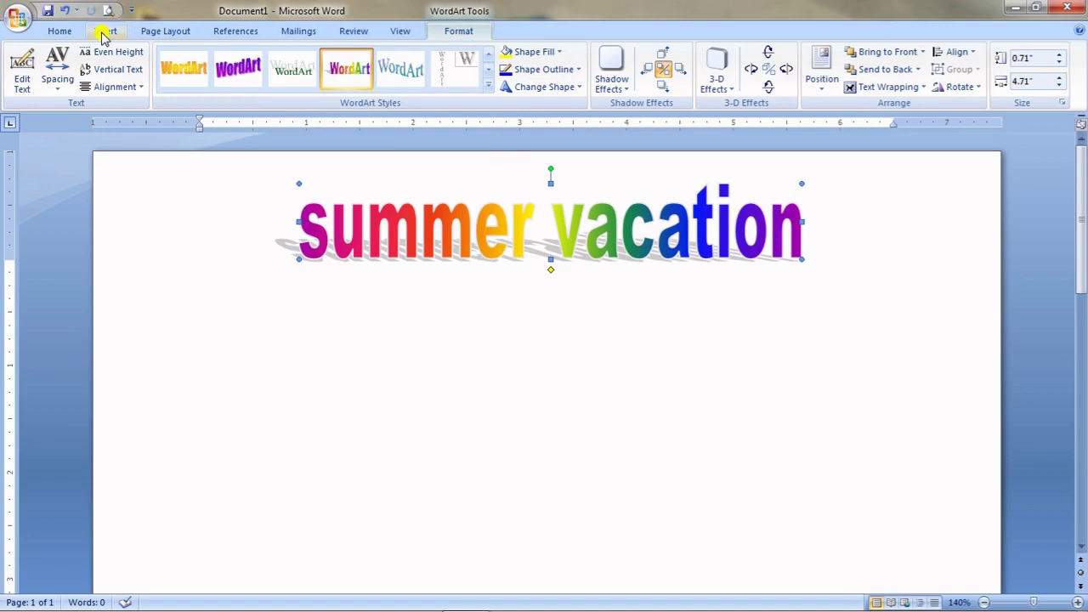
{"action": "left_click", "coordinate": [61, 32]}
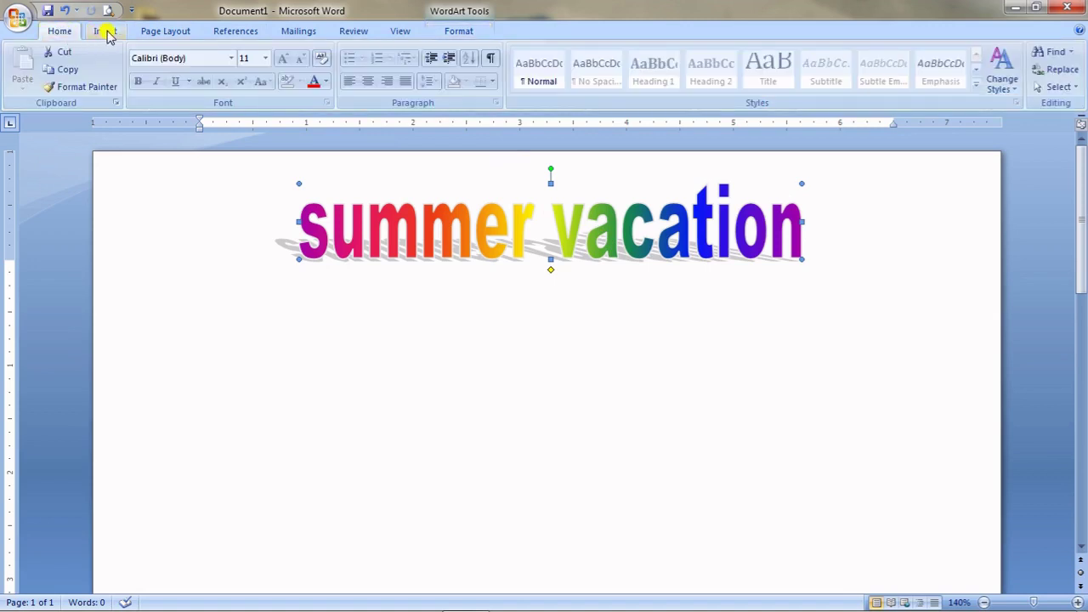
{"action": "left_click", "coordinate": [105, 32]}
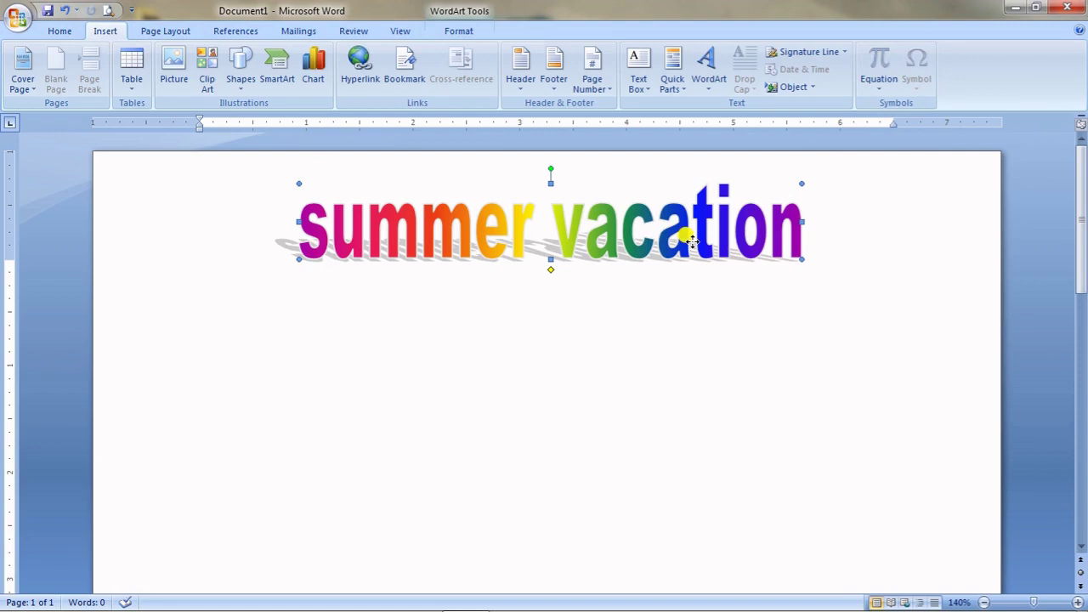
Delete the WordArt, insert the Area of Circle equation and change its A to B.
{"action": "key", "text": "Delete"}
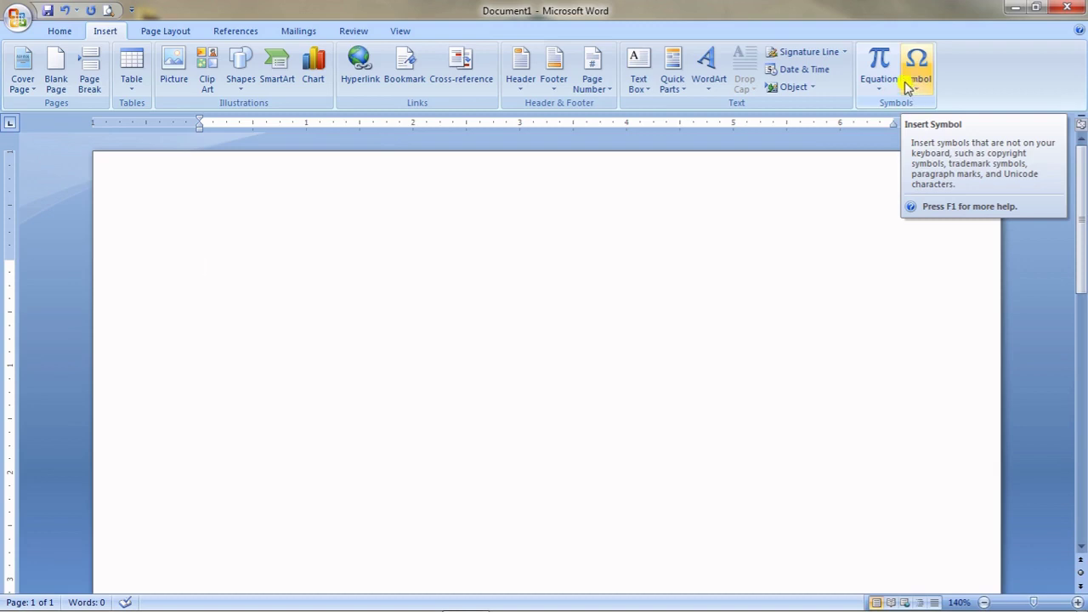
{"action": "left_click", "coordinate": [876, 80]}
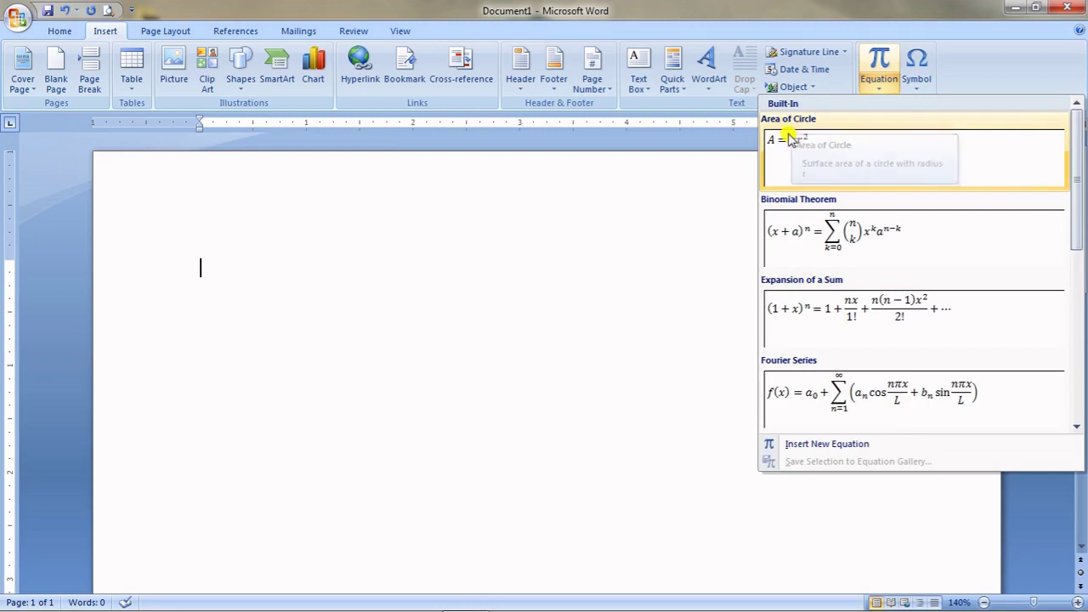
{"action": "left_click", "coordinate": [809, 150]}
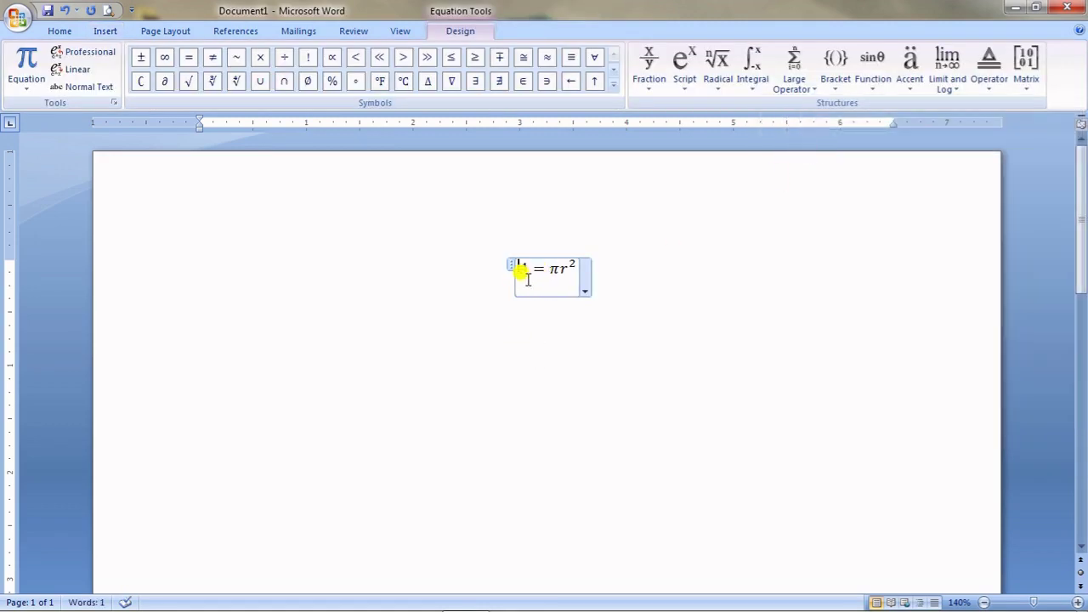
{"action": "left_click", "coordinate": [528, 268]}
{"action": "key", "text": "BackSpace"}
{"action": "type", "text": "Z"}
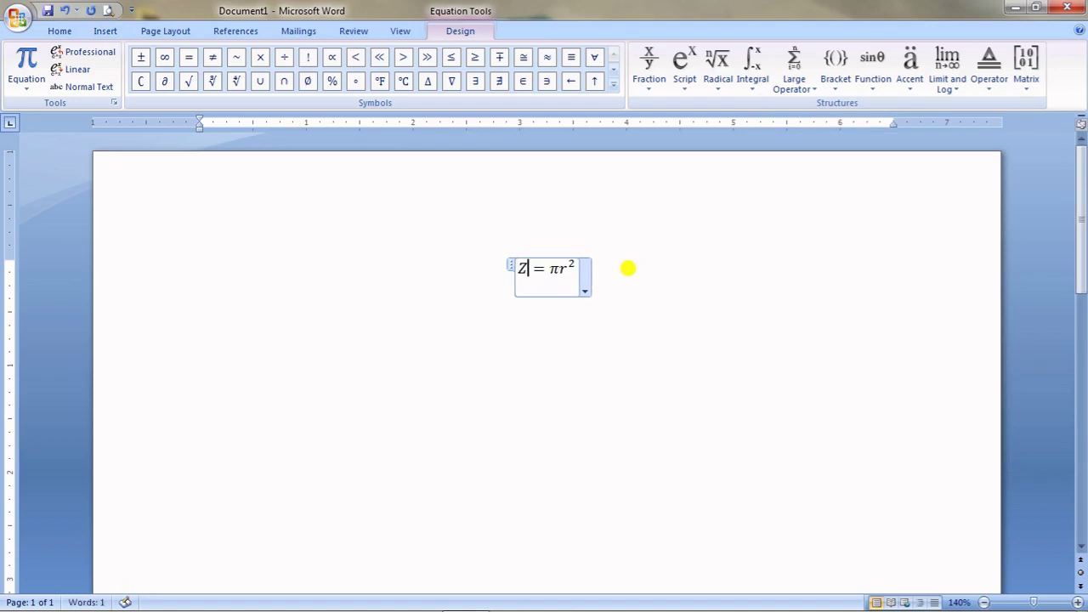
{"action": "key", "text": "BackSpace"}
{"action": "type", "text": "B"}
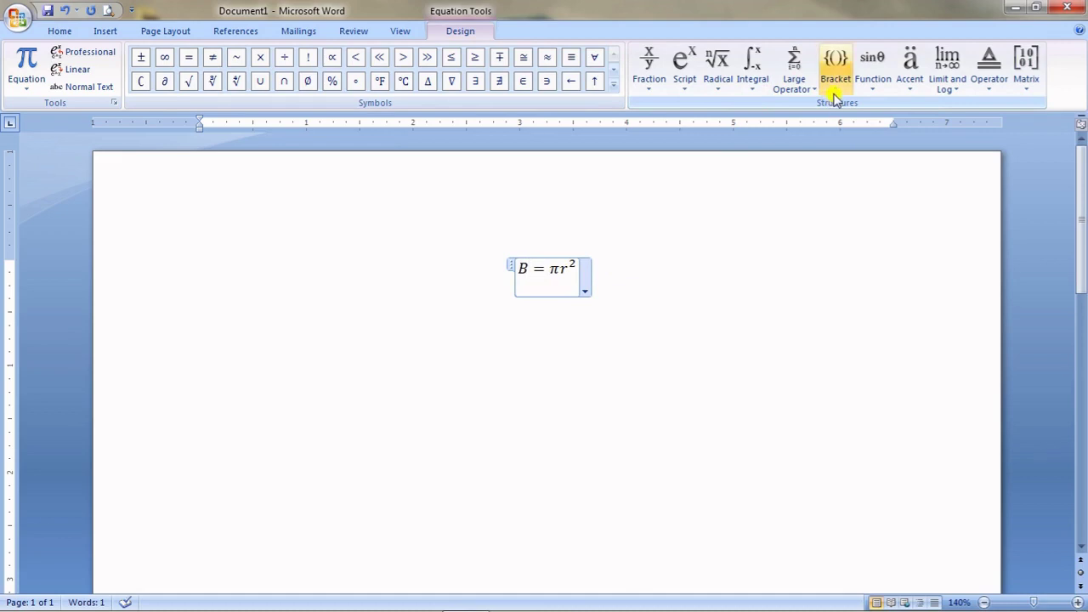
Insert the Expansion of a Sum formula, then select and delete the equation.
{"action": "left_click", "coordinate": [39, 91]}
{"action": "left_click", "coordinate": [88, 316]}
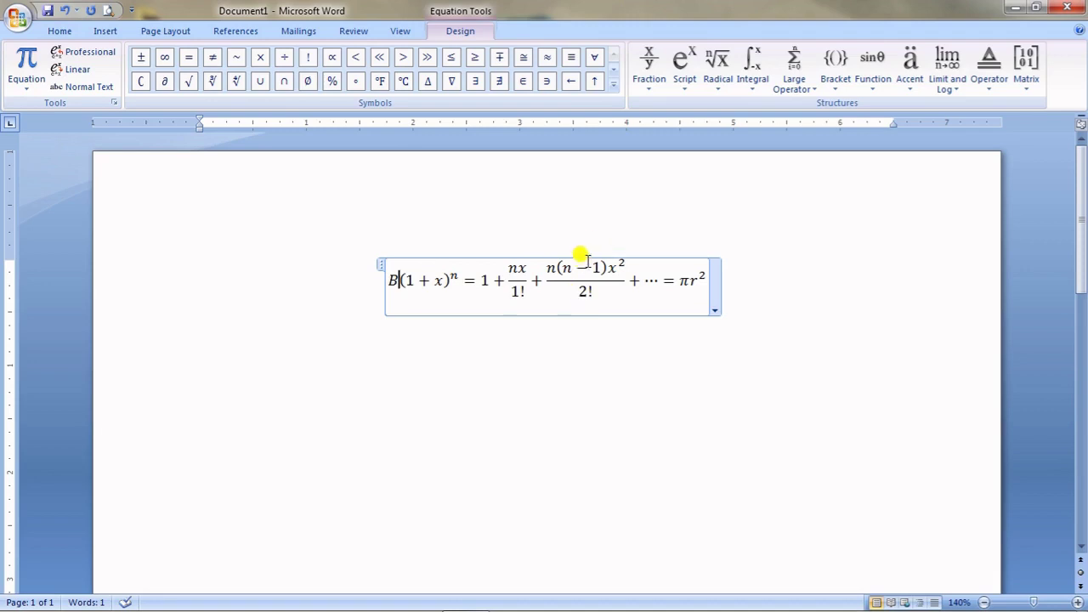
{"action": "left_click", "coordinate": [380, 263]}
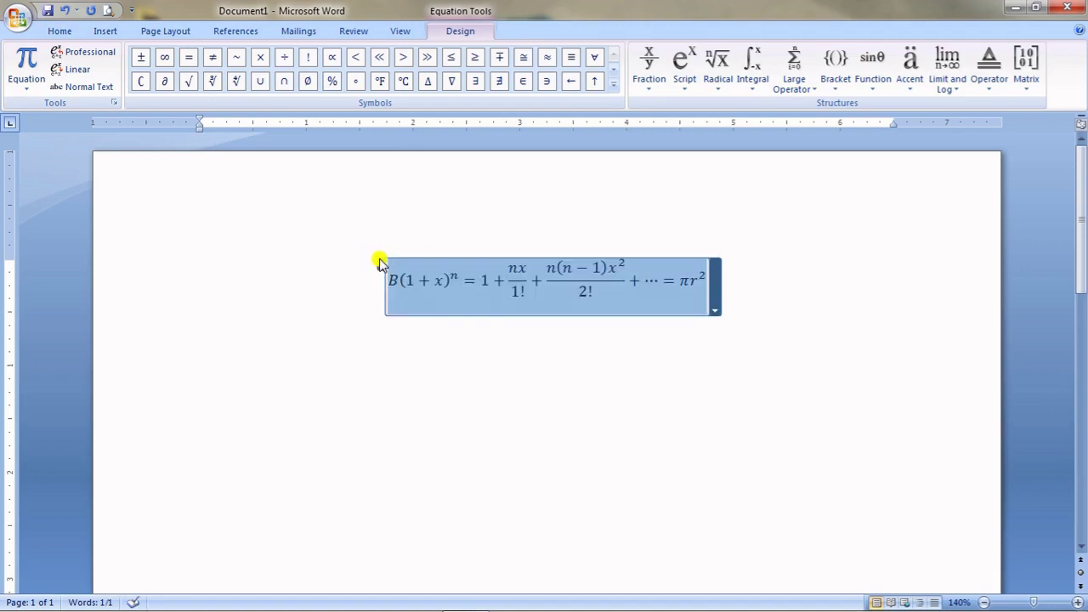
{"action": "key", "text": "Delete"}
Type the sentence 'Hello students how are you?' at the top of the page.
{"action": "left_click", "coordinate": [102, 30]}
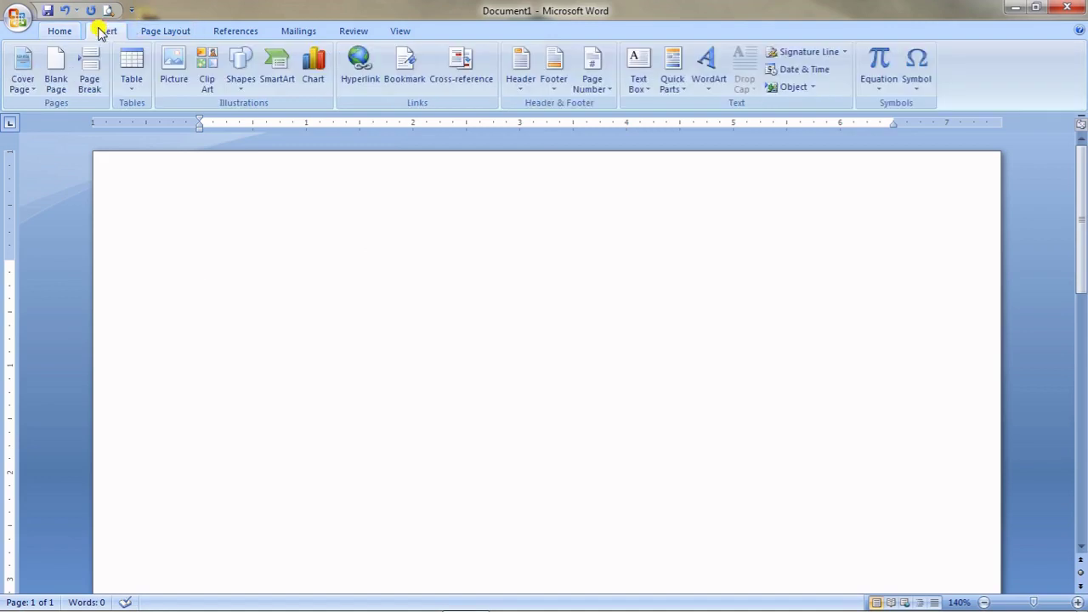
{"action": "left_click", "coordinate": [926, 87]}
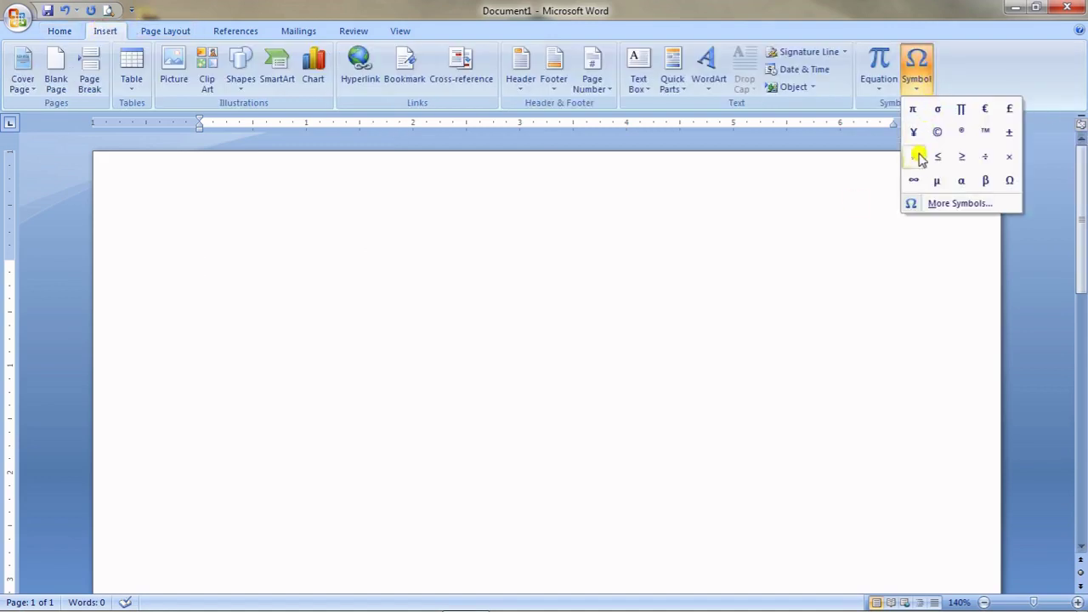
{"action": "left_click", "coordinate": [223, 282]}
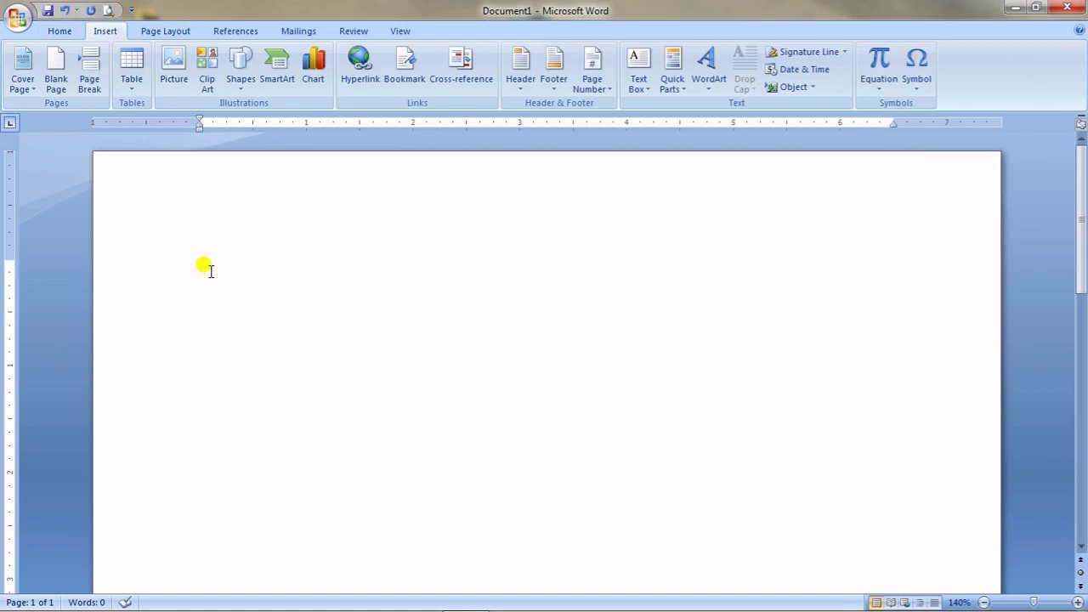
{"action": "left_click", "coordinate": [209, 271]}
{"action": "type", "text": "Hello student"}
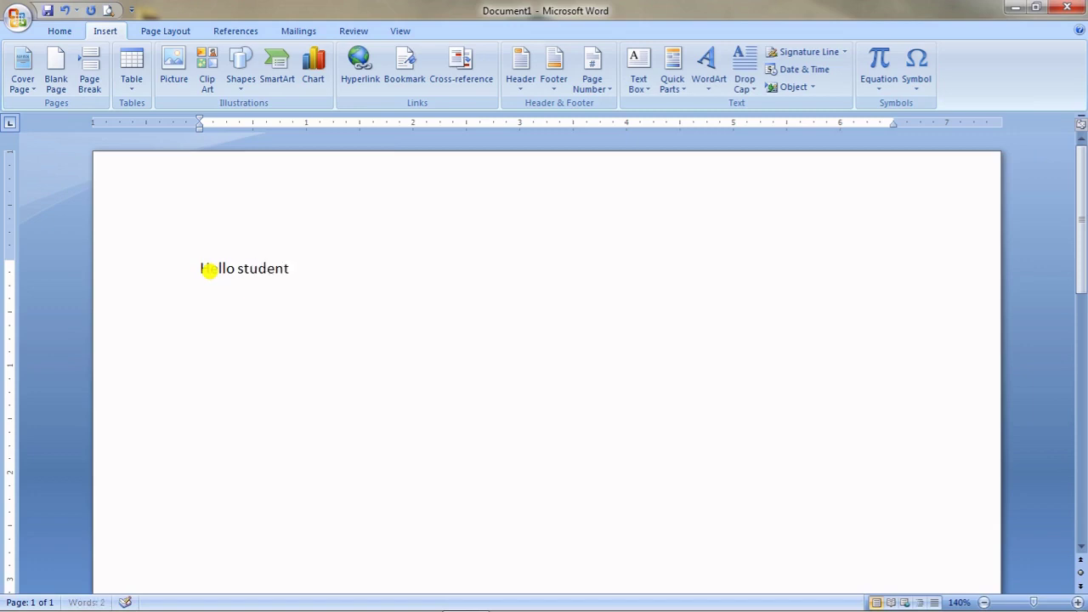
{"action": "type", "text": "s how are you?"}
Insert a © inside 'students' and an Ω after 'you?' from the Symbol list.
{"action": "left_click", "coordinate": [275, 269]}
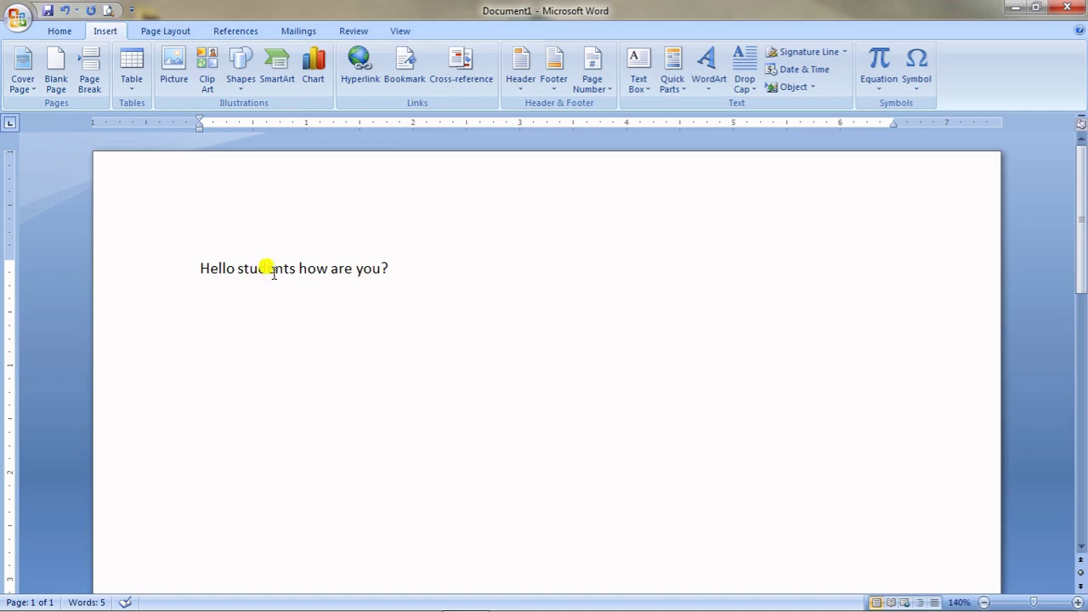
{"action": "left_click", "coordinate": [916, 68]}
{"action": "left_click", "coordinate": [938, 139]}
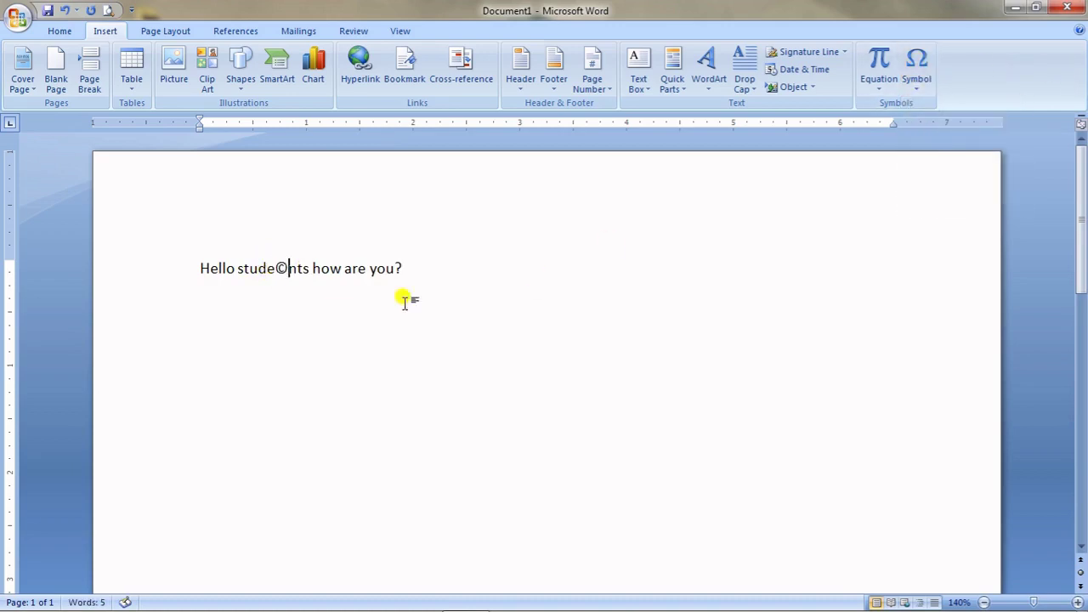
{"action": "left_click", "coordinate": [446, 263]}
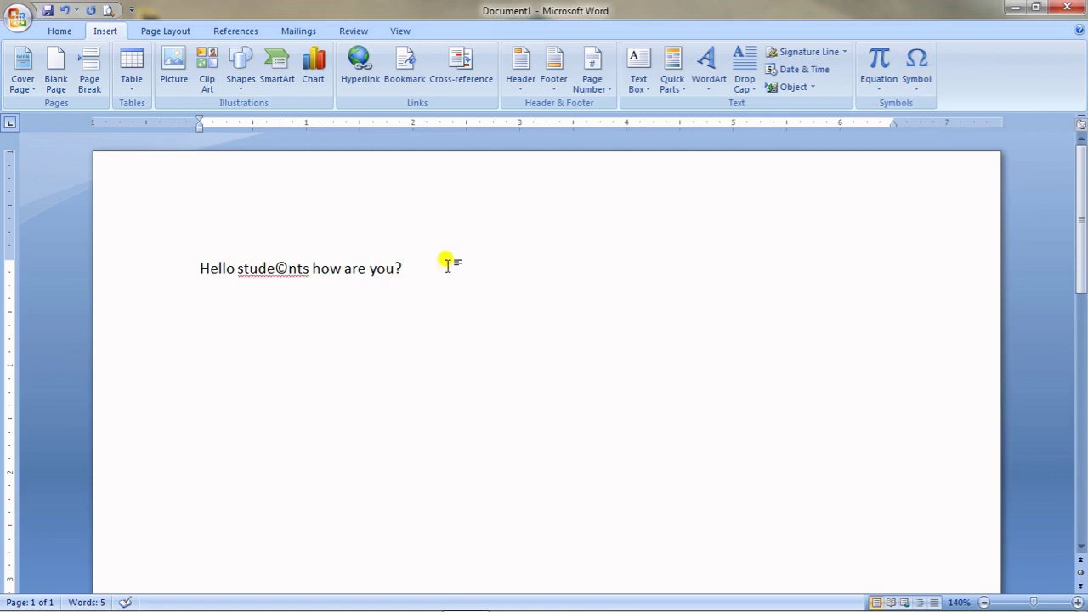
{"action": "left_click", "coordinate": [917, 93]}
{"action": "left_click", "coordinate": [1011, 183]}
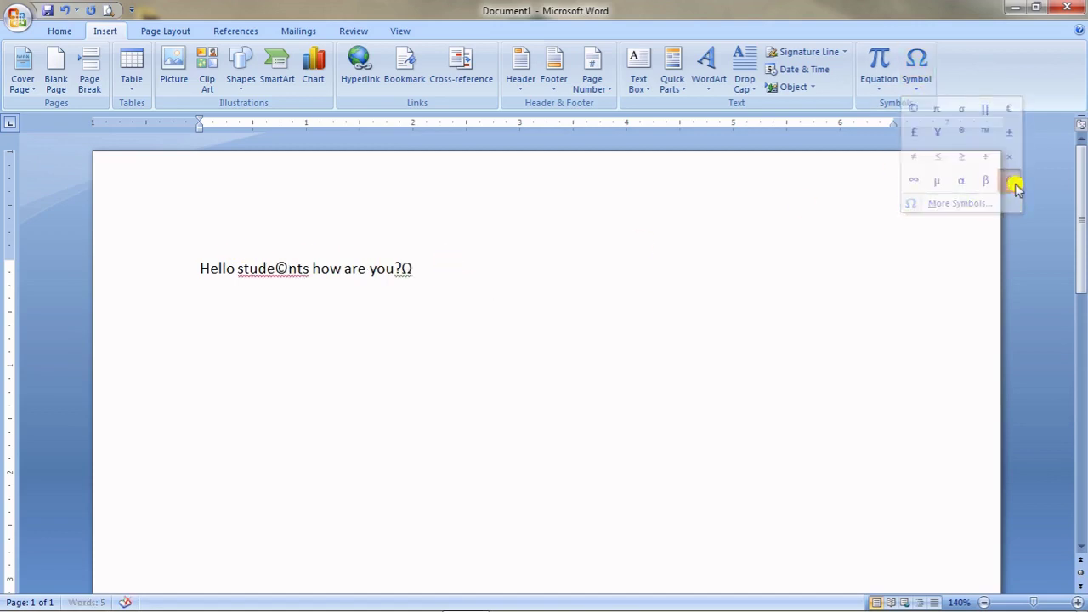
{"action": "left_click_drag", "start_coordinate": [425, 270], "coordinate": [201, 261]}
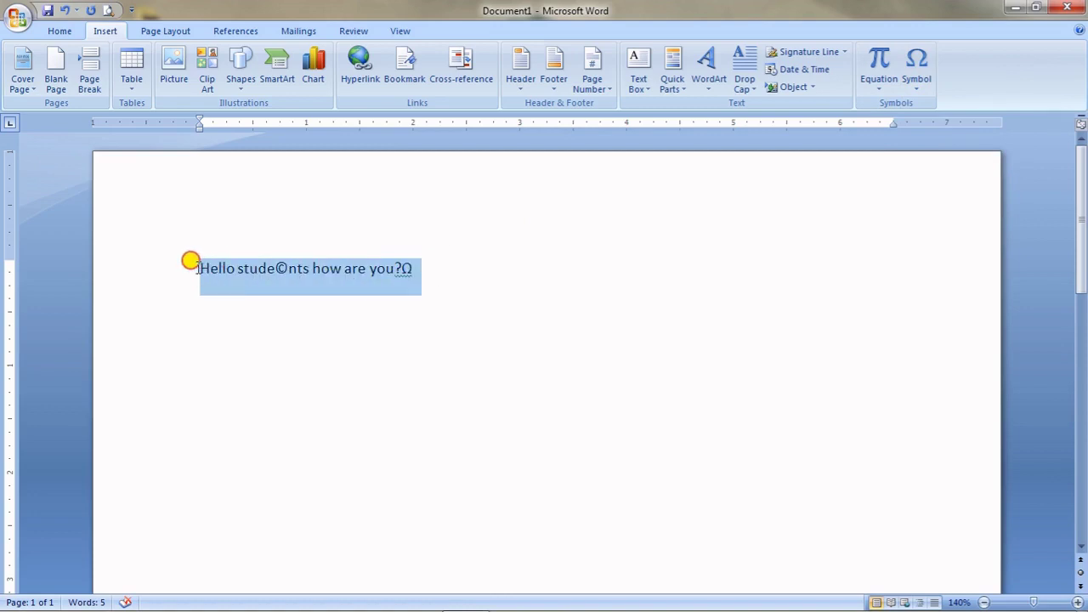
{"action": "left_click", "coordinate": [419, 271]}
{"action": "left_click", "coordinate": [918, 89]}
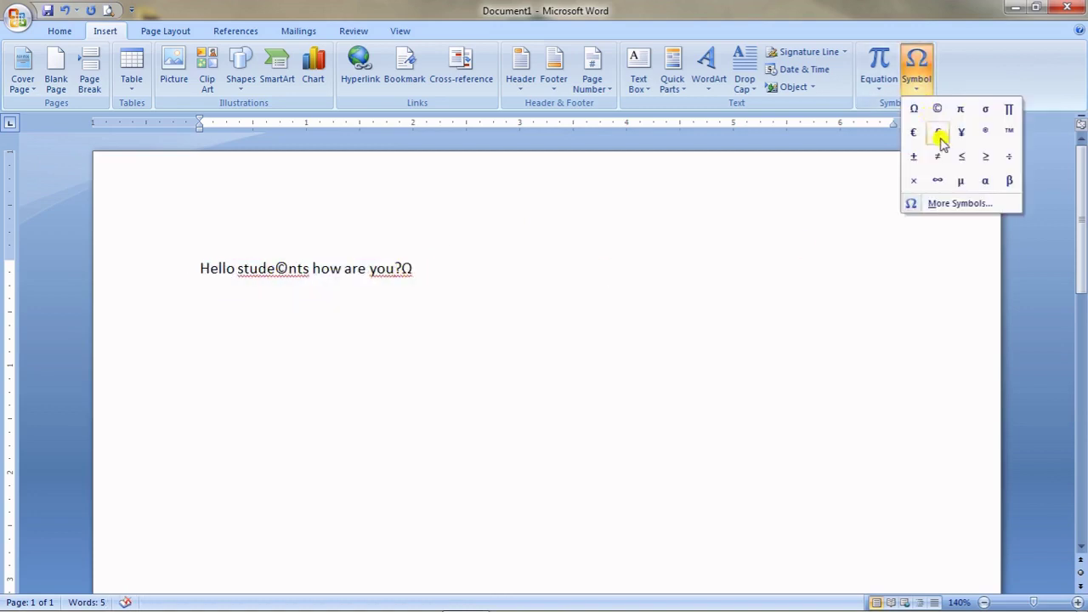
Insert the UP DOWN ARROW (2195) symbol after the Ω via More Symbols.
{"action": "left_click", "coordinate": [957, 205]}
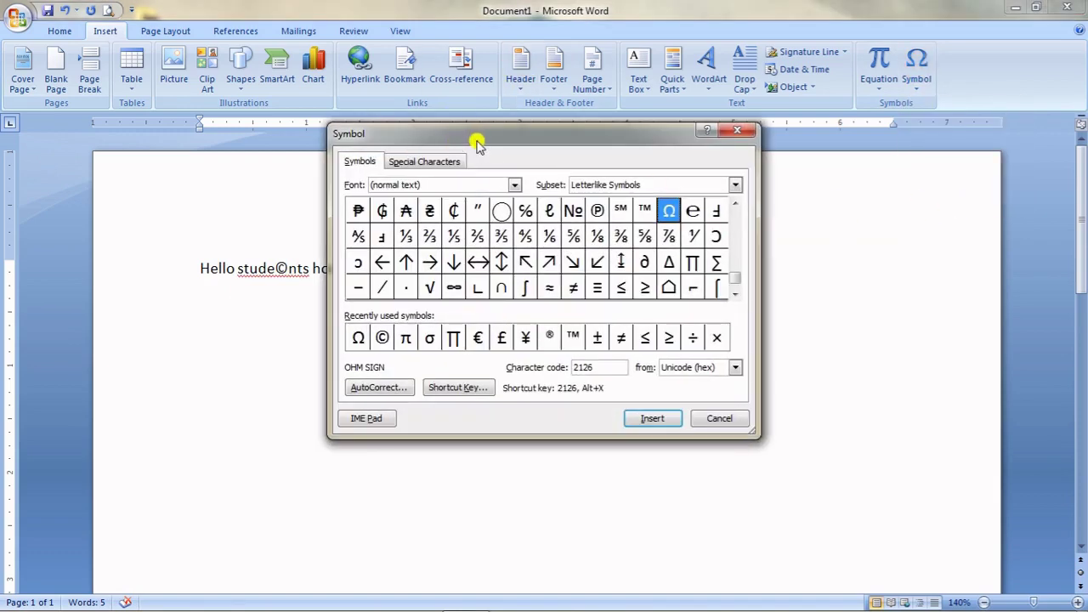
{"action": "left_click", "coordinate": [501, 262]}
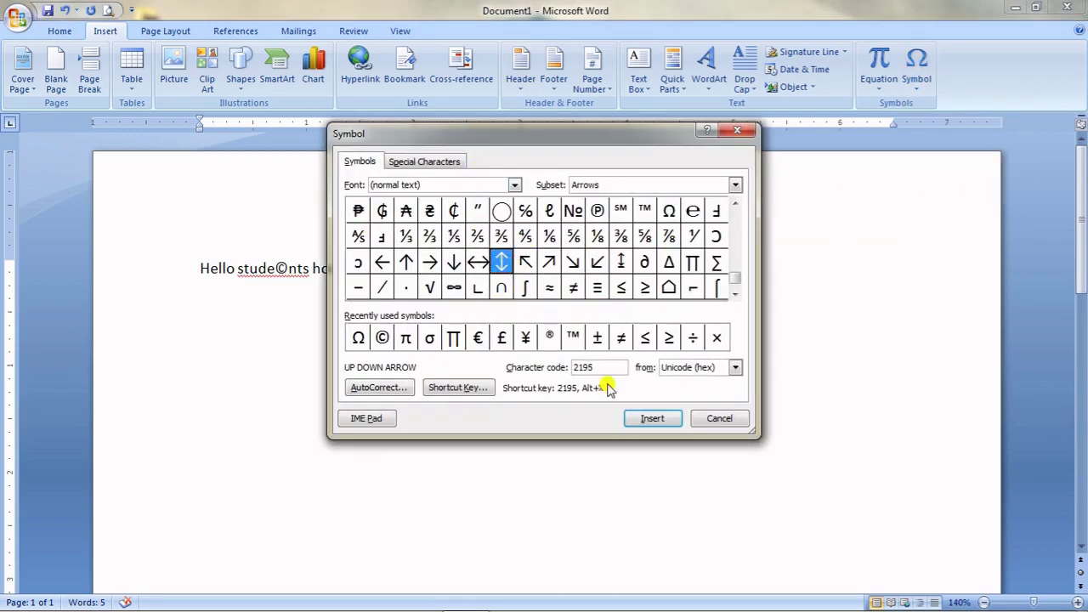
{"action": "left_click", "coordinate": [646, 418]}
{"action": "left_click", "coordinate": [721, 420]}
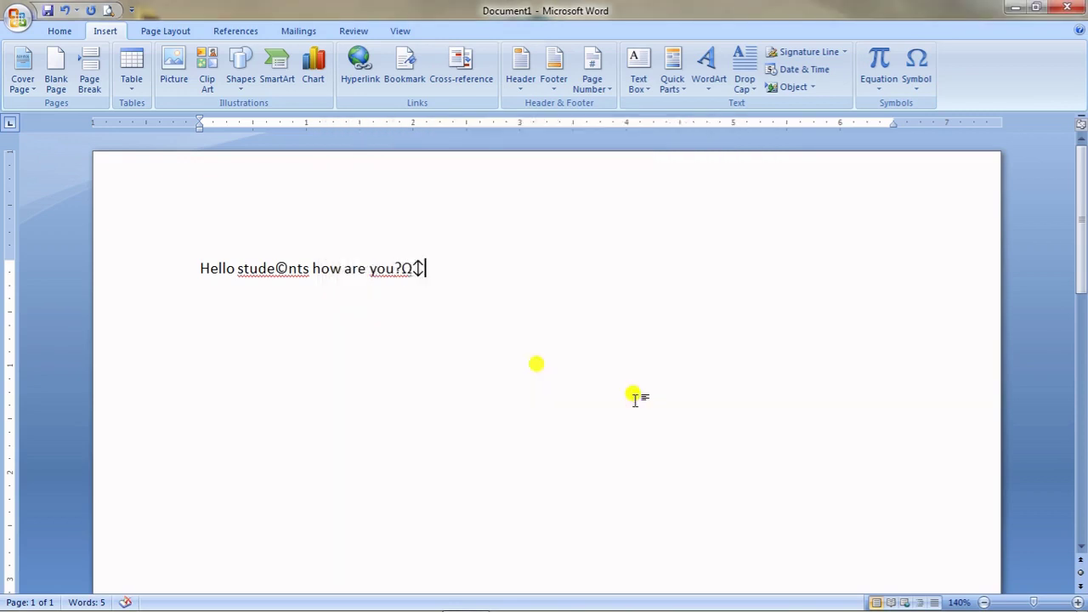
{"action": "left_click_drag", "start_coordinate": [412, 268], "coordinate": [452, 287]}
{"action": "left_click", "coordinate": [440, 277]}
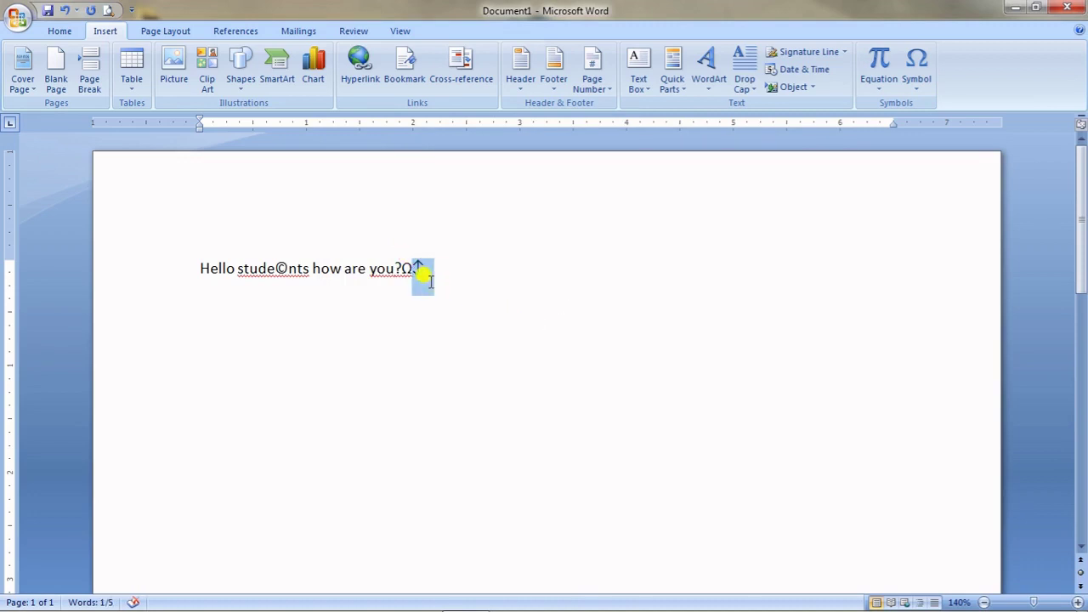
{"action": "left_click", "coordinate": [442, 272]}
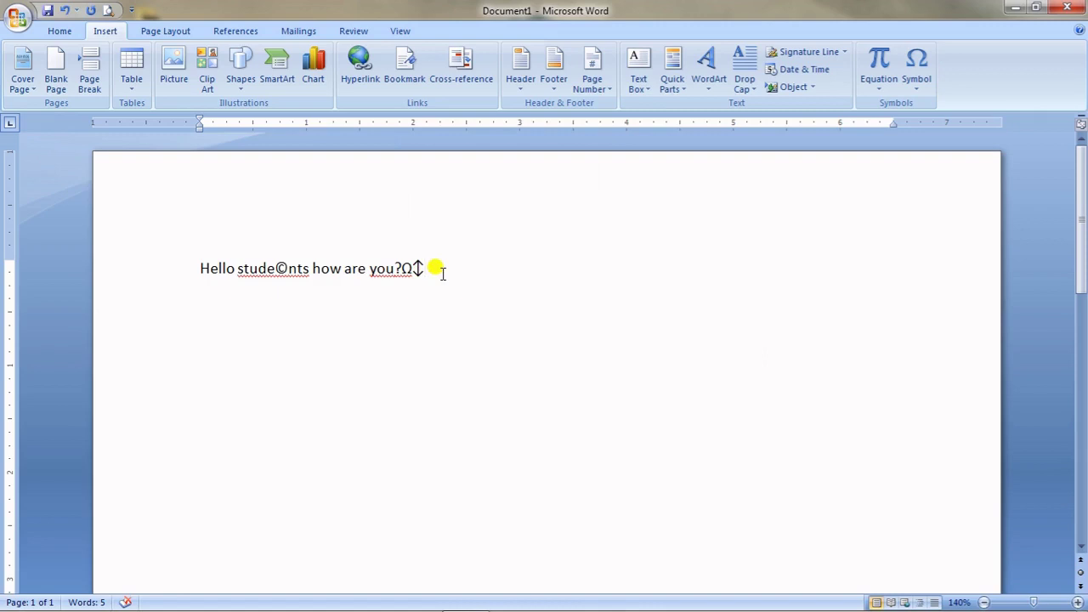
Delete the whole 'Hello stude©nts how are you?Ω↕' line, leaving the page blank.
{"action": "key", "text": "BackSpace"}
{"action": "key", "text": "BackSpace"}
{"action": "key", "text": "BackSpace"}
{"action": "key", "text": "BackSpace"}
{"action": "key", "text": "BackSpace"}
{"action": "key", "text": "BackSpace"}
{"action": "key", "text": "BackSpace"}
{"action": "key", "text": "BackSpace"}
{"action": "key", "text": "BackSpace"}
{"action": "key", "text": "BackSpace"}
{"action": "key", "text": "BackSpace"}
{"action": "key", "text": "BackSpace"}
{"action": "key", "text": "BackSpace"}
{"action": "key", "text": "BackSpace"}
{"action": "key", "text": "BackSpace"}
{"action": "key", "text": "BackSpace"}
{"action": "key", "text": "BackSpace"}
{"action": "key", "text": "BackSpace"}
{"action": "key", "text": "BackSpace"}
{"action": "key", "text": "BackSpace"}
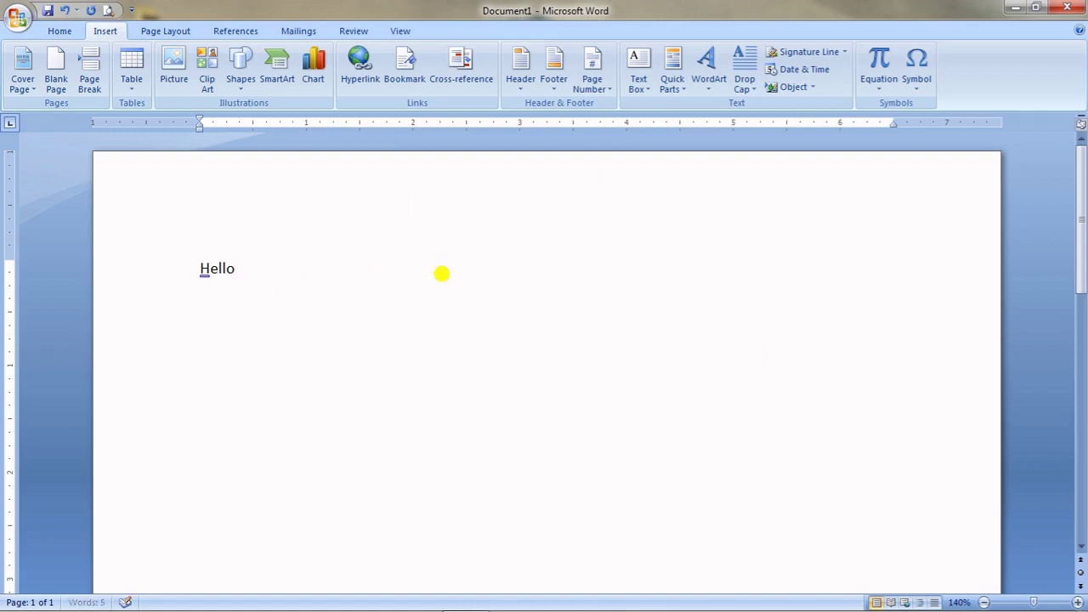
{"action": "key", "text": "BackSpace"}
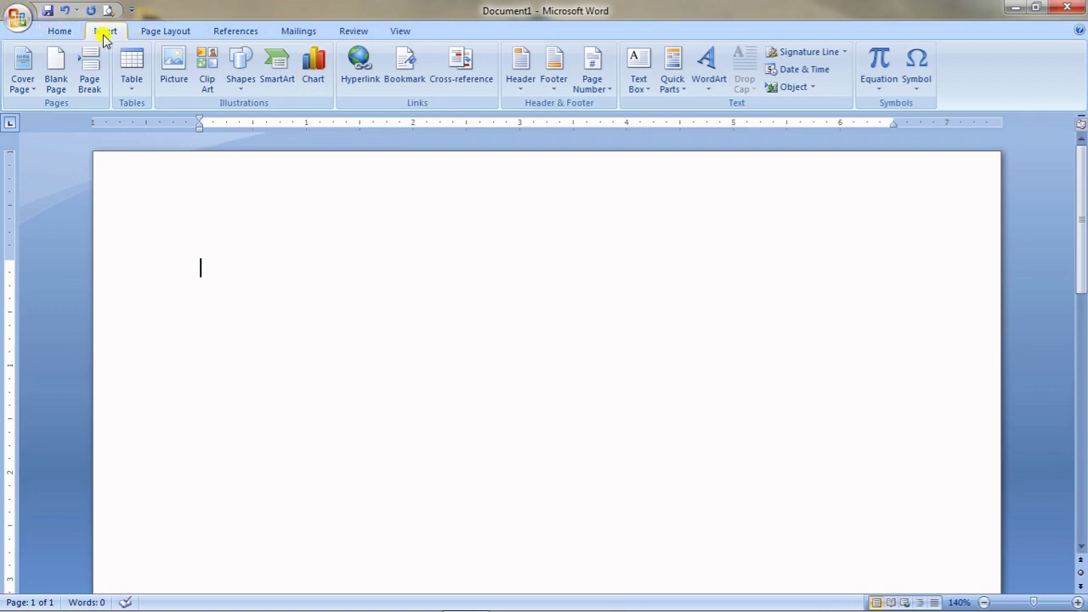
{"action": "left_click", "coordinate": [147, 31]}
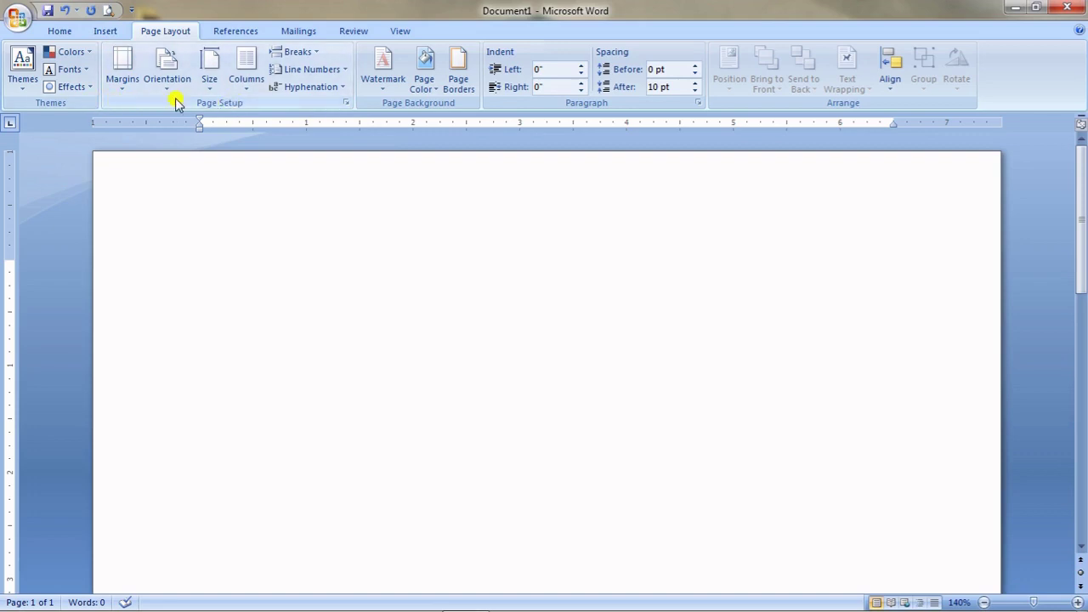
Apply the Narrow margin preset with 0.5" margins on all sides.
{"action": "left_click", "coordinate": [129, 93]}
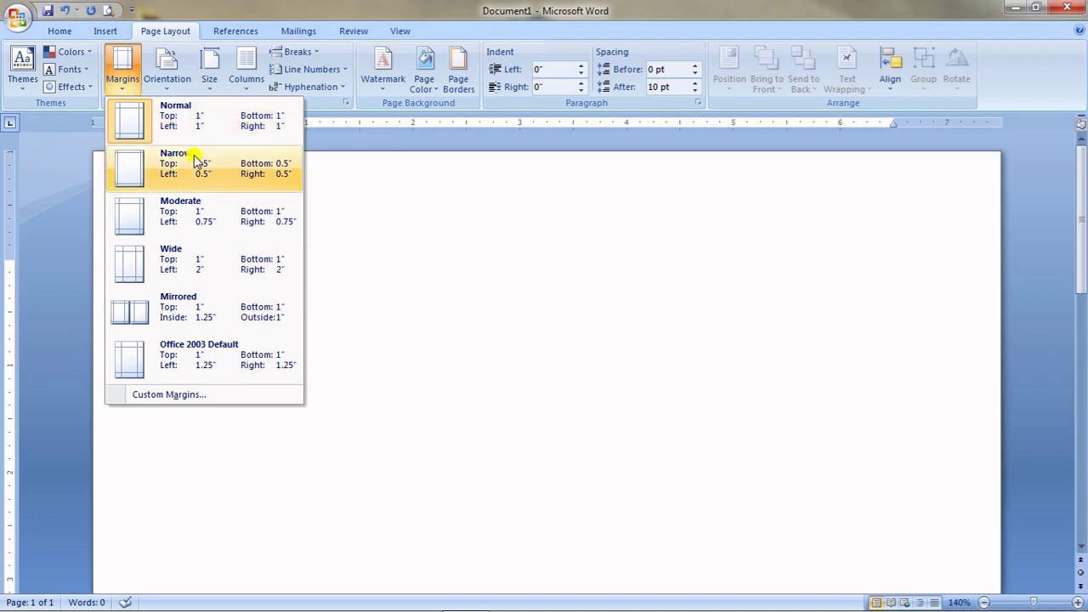
{"action": "left_click", "coordinate": [258, 256]}
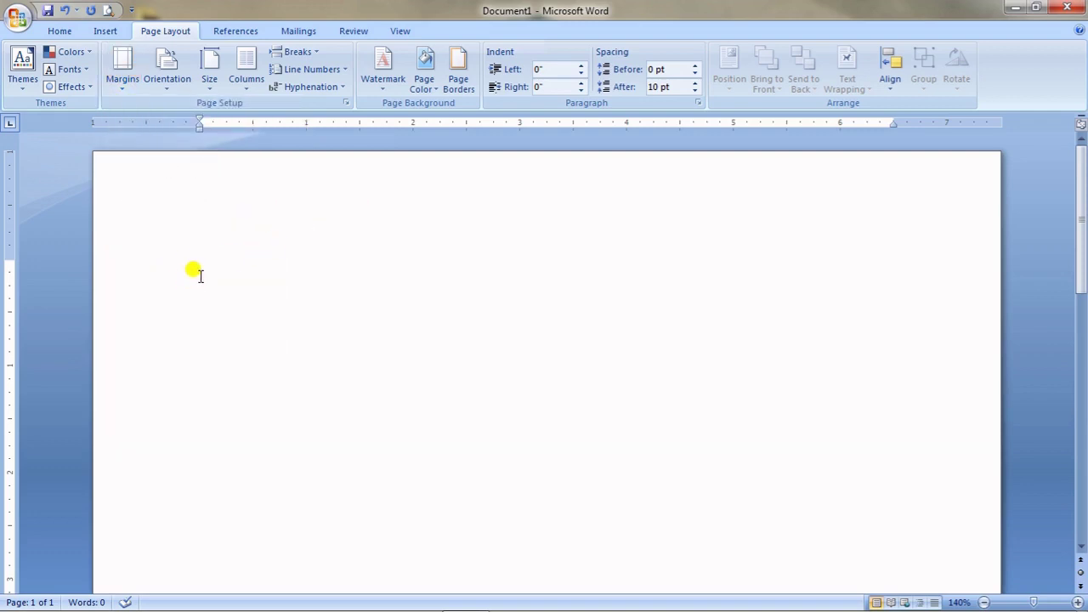
{"action": "left_click", "coordinate": [124, 74]}
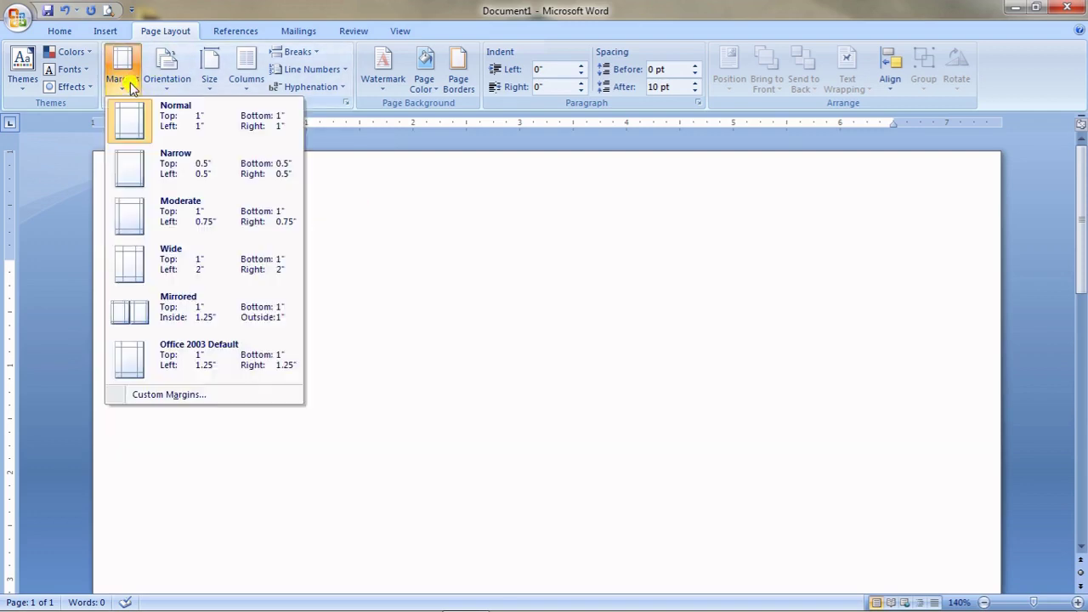
{"action": "left_click", "coordinate": [161, 170]}
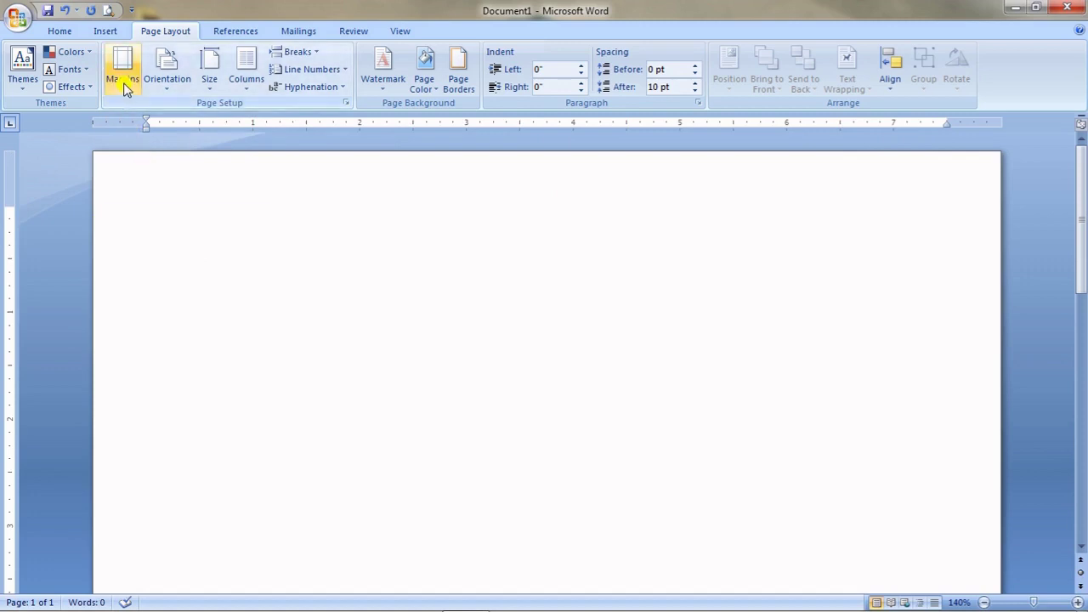
Switch the page orientation to Landscape and back to Portrait, twice over.
{"action": "left_click", "coordinate": [170, 85]}
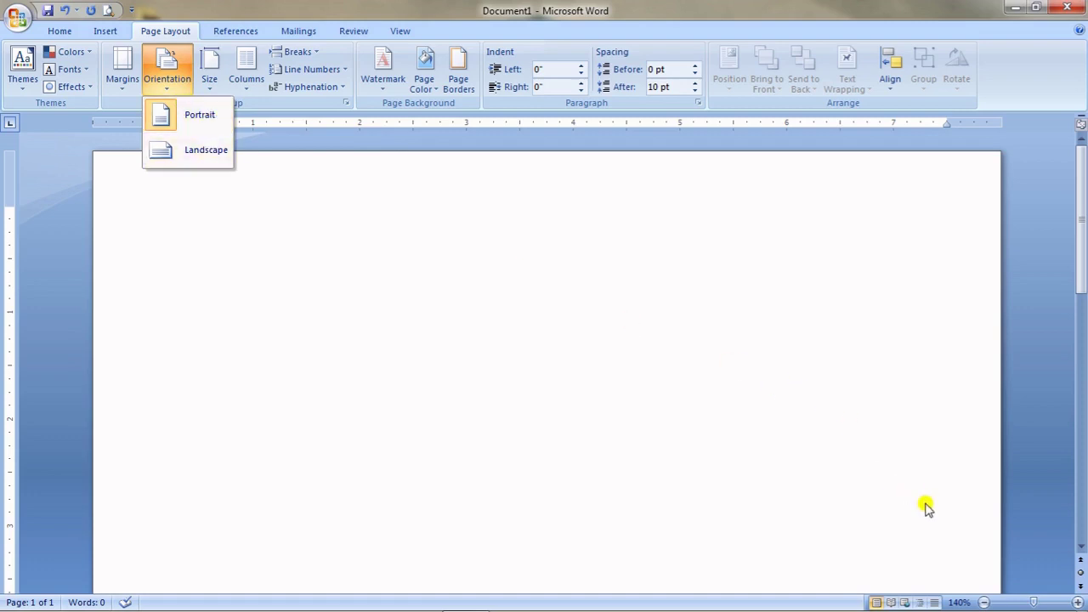
{"action": "left_click_drag", "start_coordinate": [1032, 603], "coordinate": [1010, 602]}
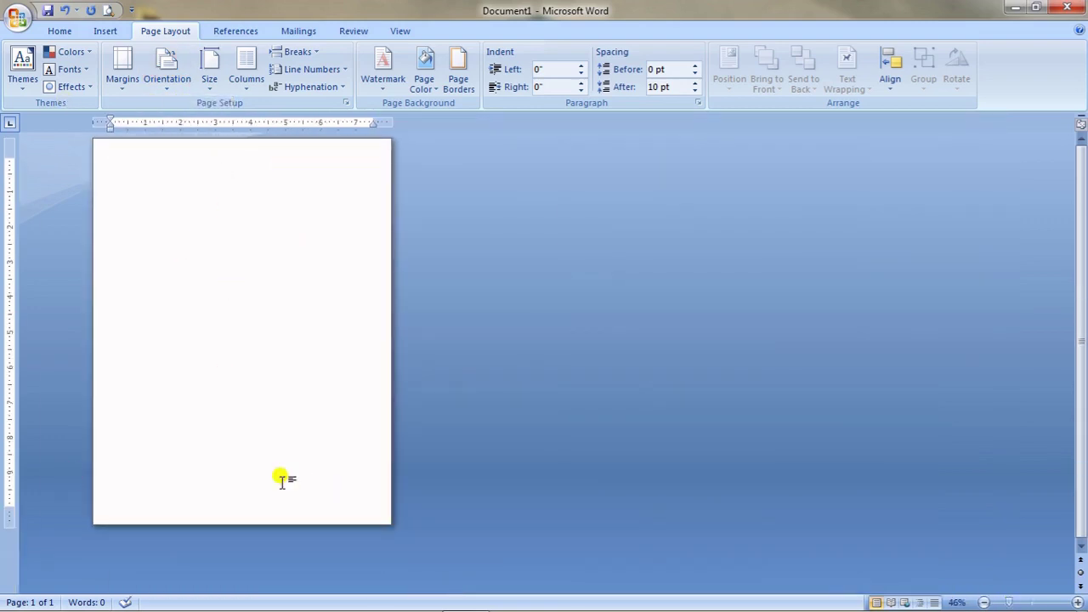
{"action": "left_click", "coordinate": [166, 85]}
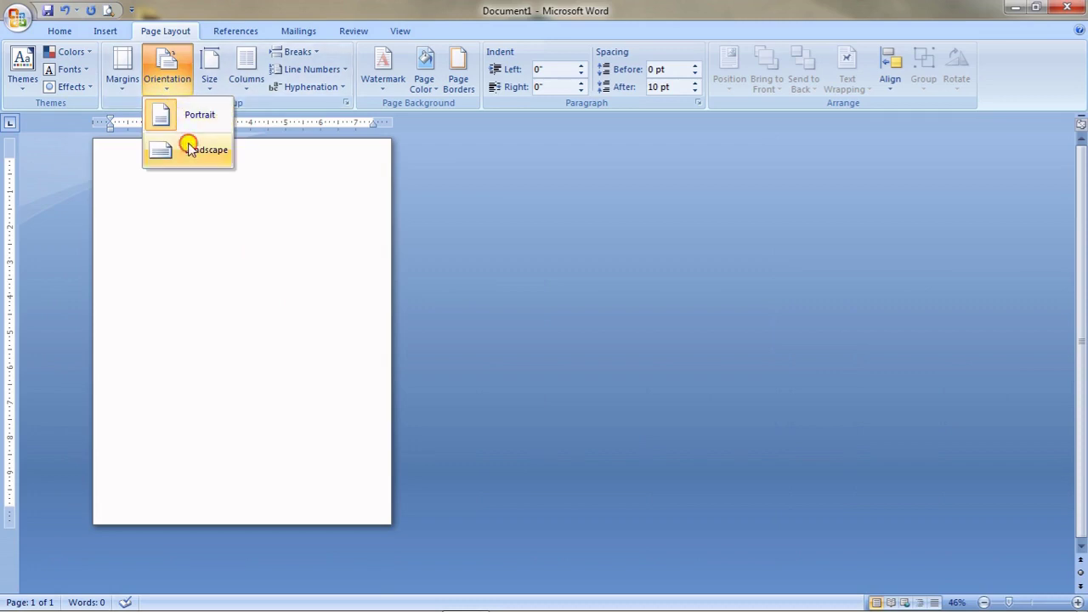
{"action": "left_click", "coordinate": [187, 148]}
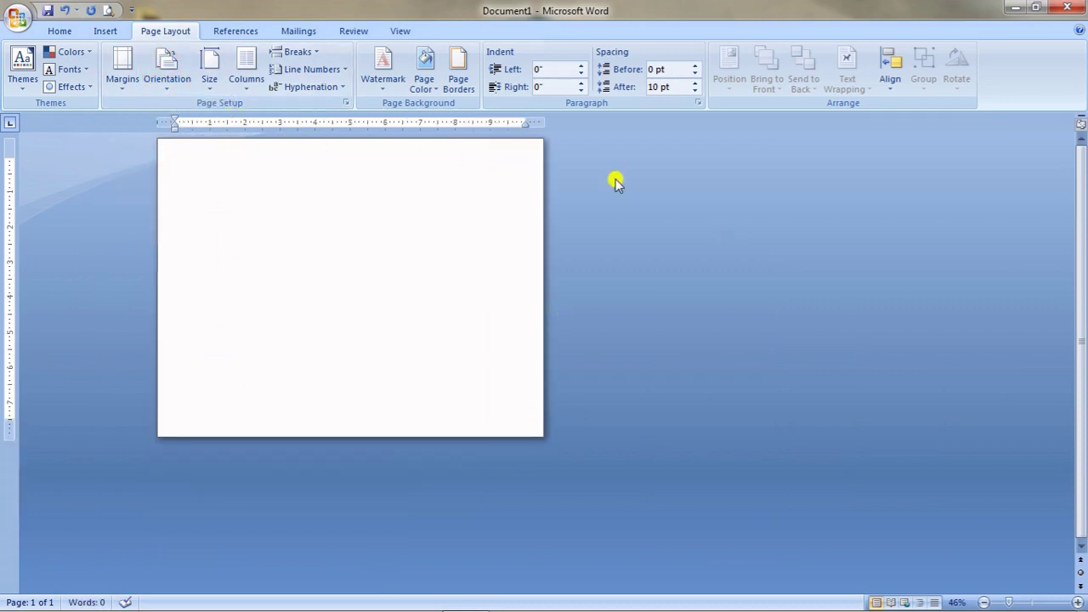
{"action": "left_click", "coordinate": [162, 85]}
{"action": "left_click", "coordinate": [182, 123]}
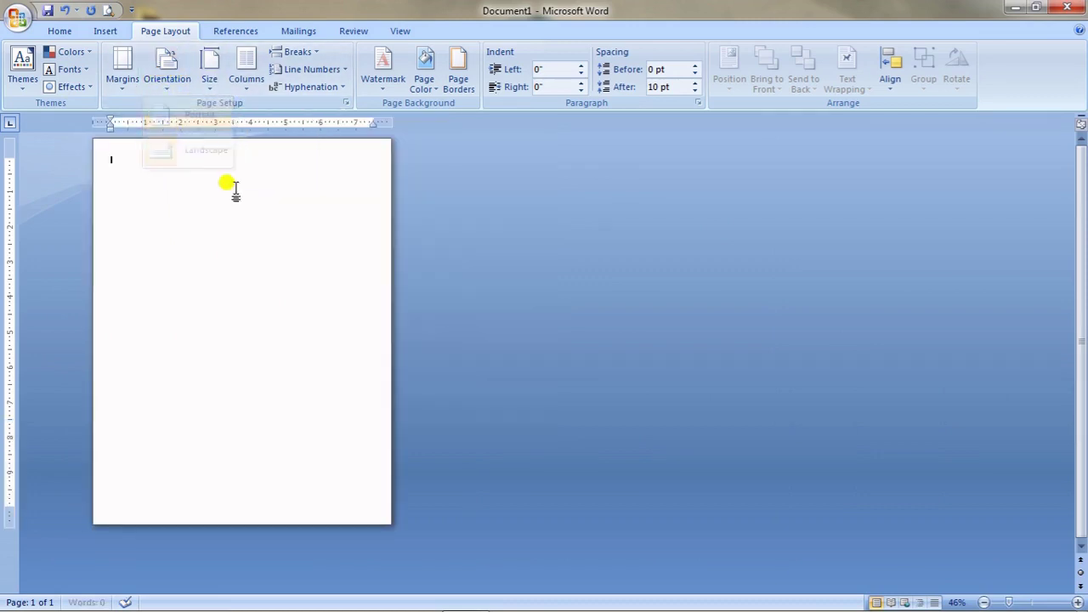
{"action": "left_click", "coordinate": [166, 80]}
{"action": "left_click", "coordinate": [208, 158]}
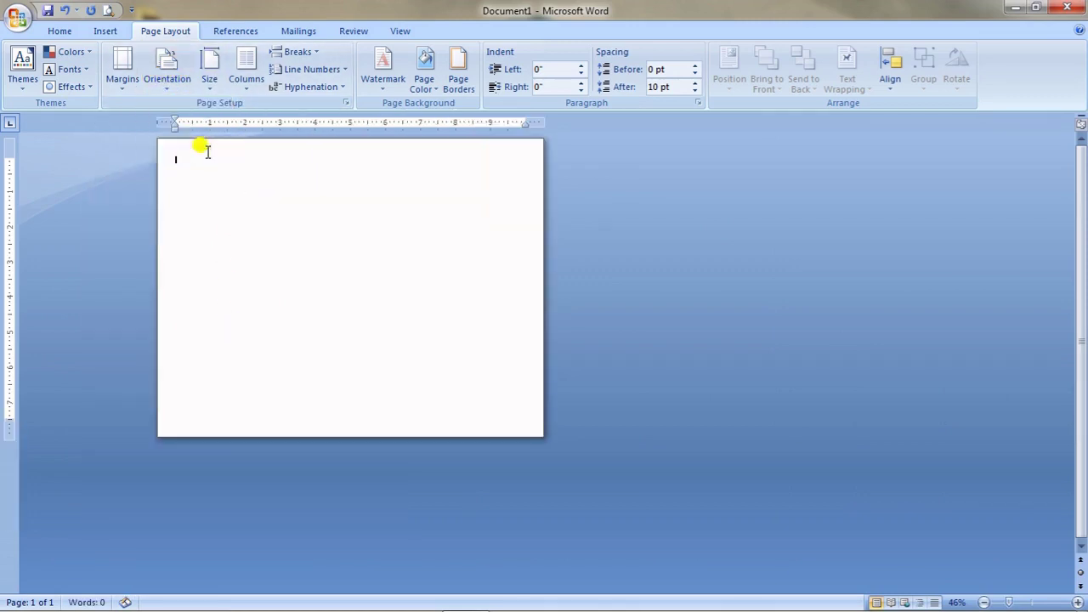
{"action": "left_click", "coordinate": [172, 86]}
{"action": "left_click", "coordinate": [181, 115]}
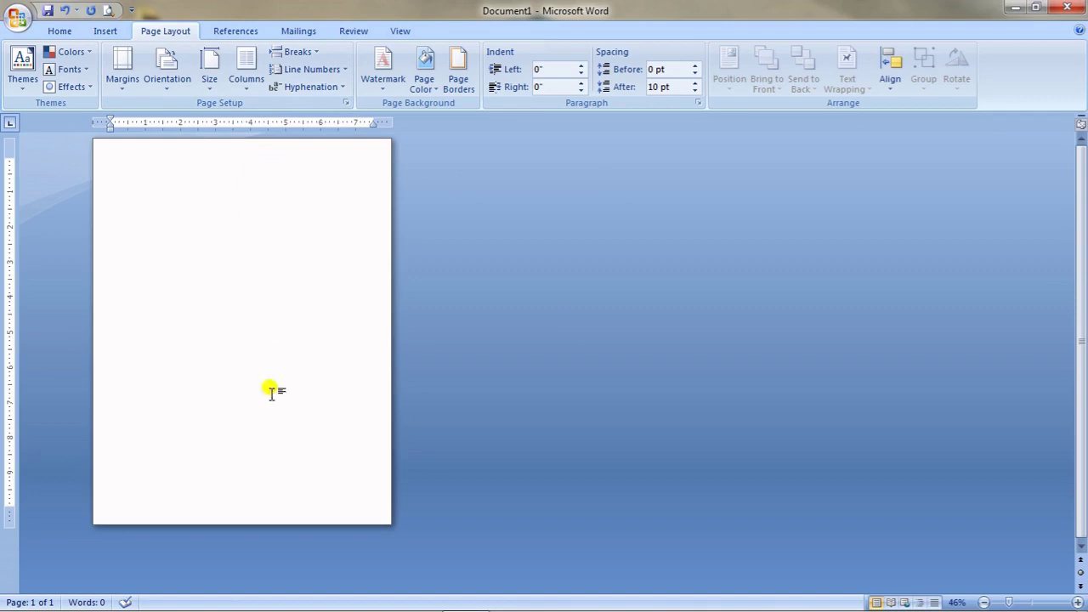
Change the paper size to A4, then Legal, then back to A4.
{"action": "left_click", "coordinate": [212, 77]}
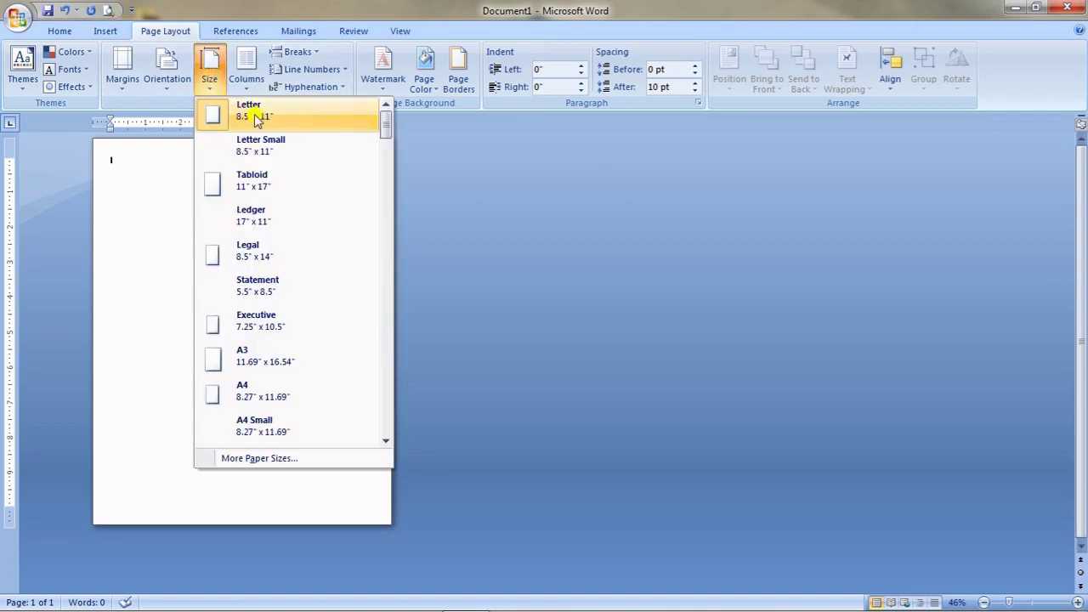
{"action": "left_click", "coordinate": [270, 396]}
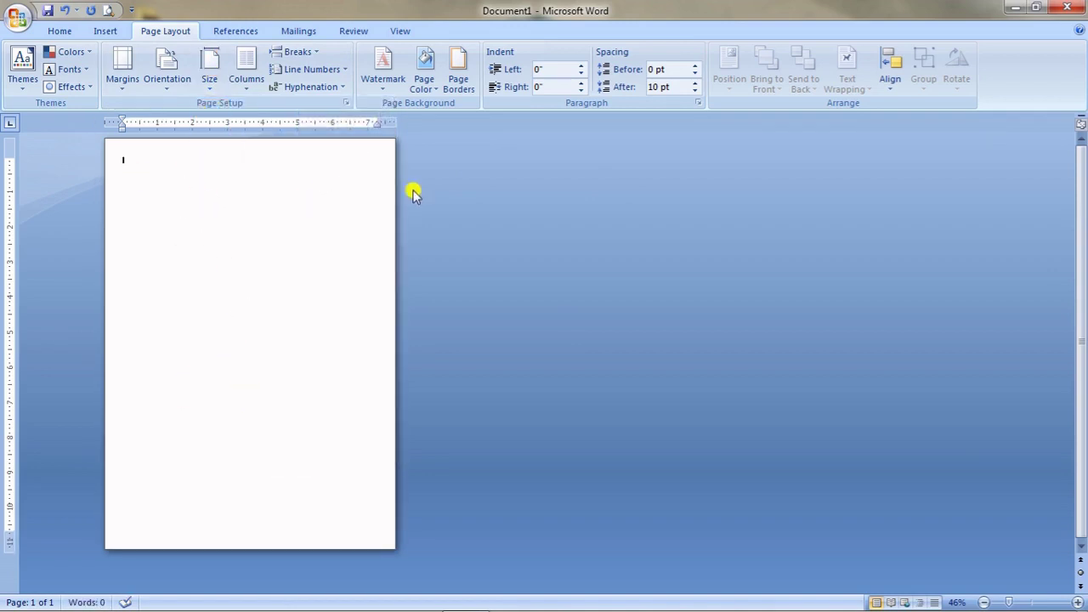
{"action": "left_click", "coordinate": [216, 88]}
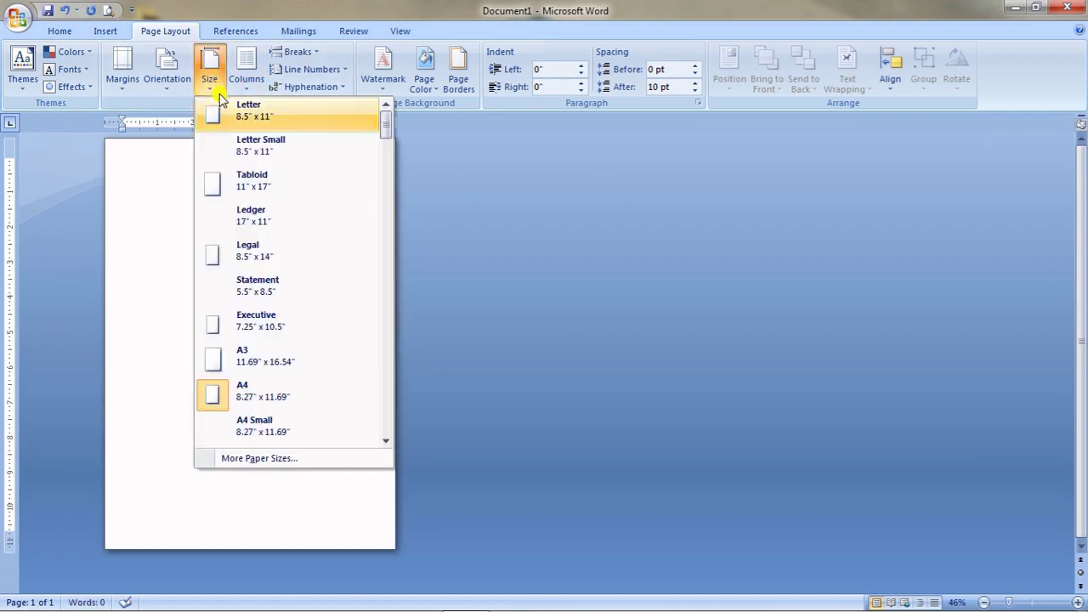
{"action": "left_click", "coordinate": [269, 255]}
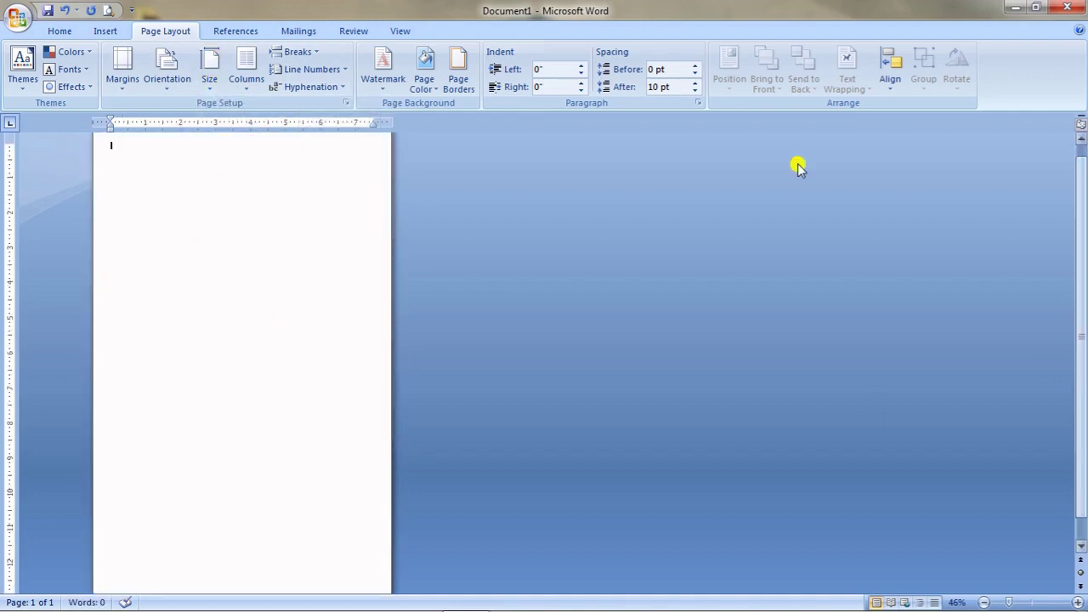
{"action": "left_click", "coordinate": [211, 80]}
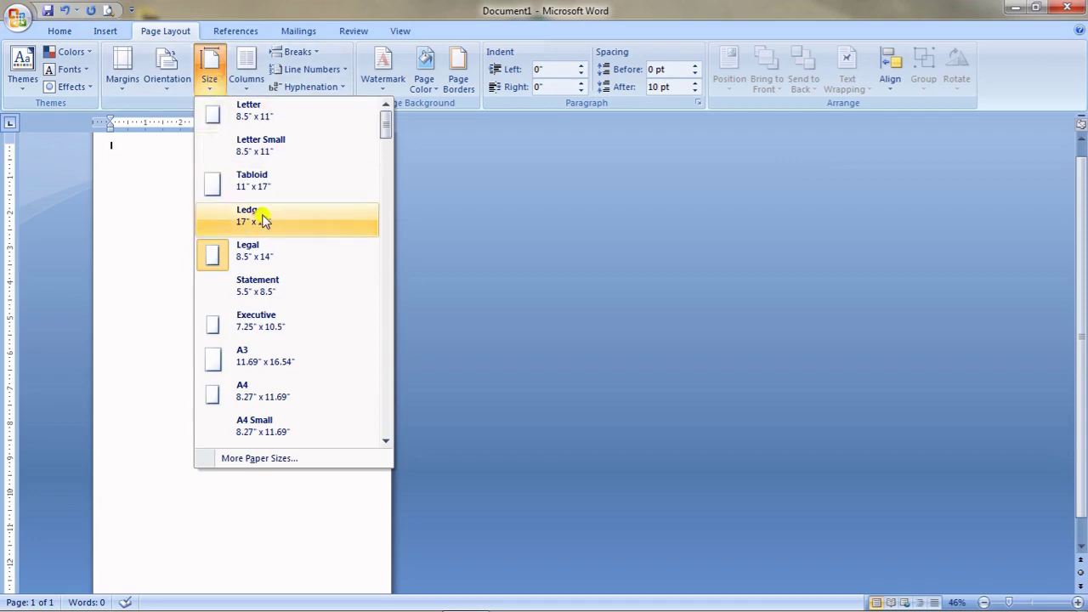
{"action": "left_click", "coordinate": [245, 390]}
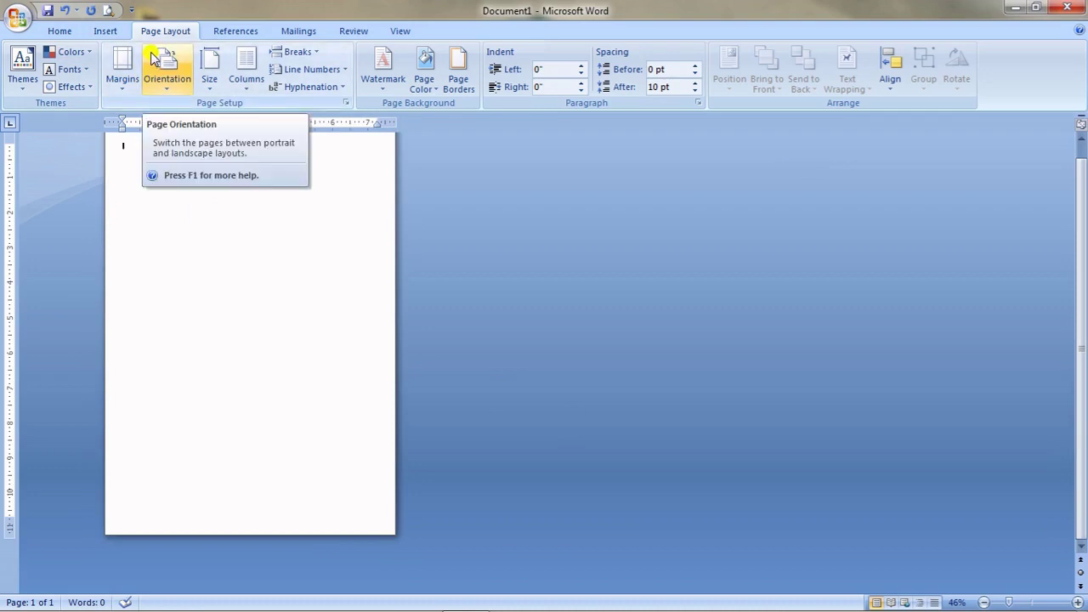
Set the page to Normal 1-inch margins, portrait orientation and A4 paper size.
{"action": "left_click", "coordinate": [136, 81]}
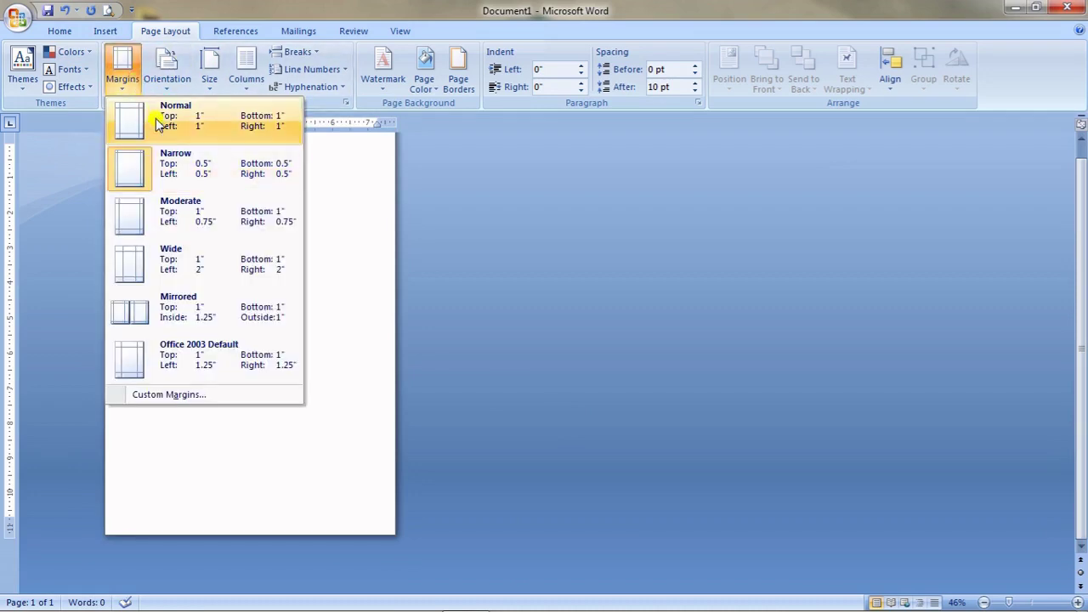
{"action": "left_click", "coordinate": [151, 115]}
{"action": "left_click", "coordinate": [118, 87]}
{"action": "left_click", "coordinate": [146, 115]}
{"action": "left_click", "coordinate": [164, 81]}
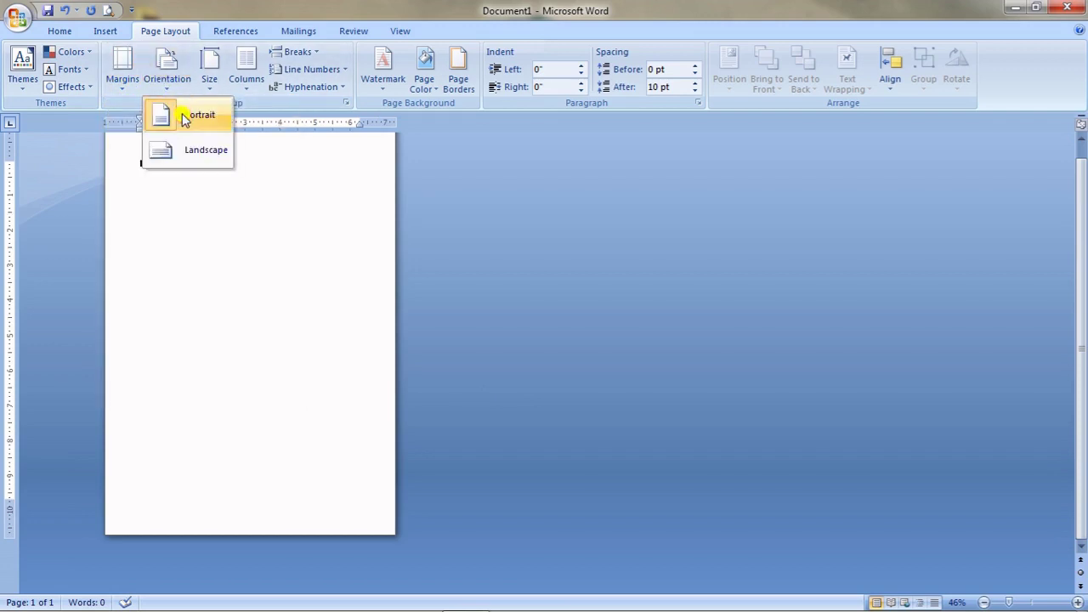
{"action": "left_click", "coordinate": [184, 116]}
{"action": "left_click", "coordinate": [209, 73]}
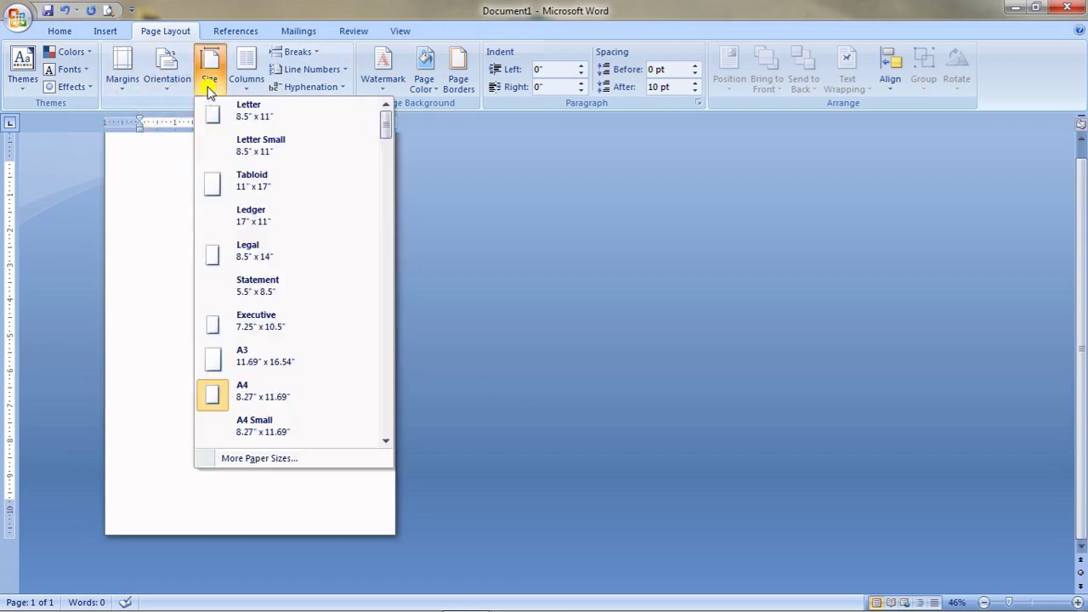
{"action": "left_click", "coordinate": [246, 393]}
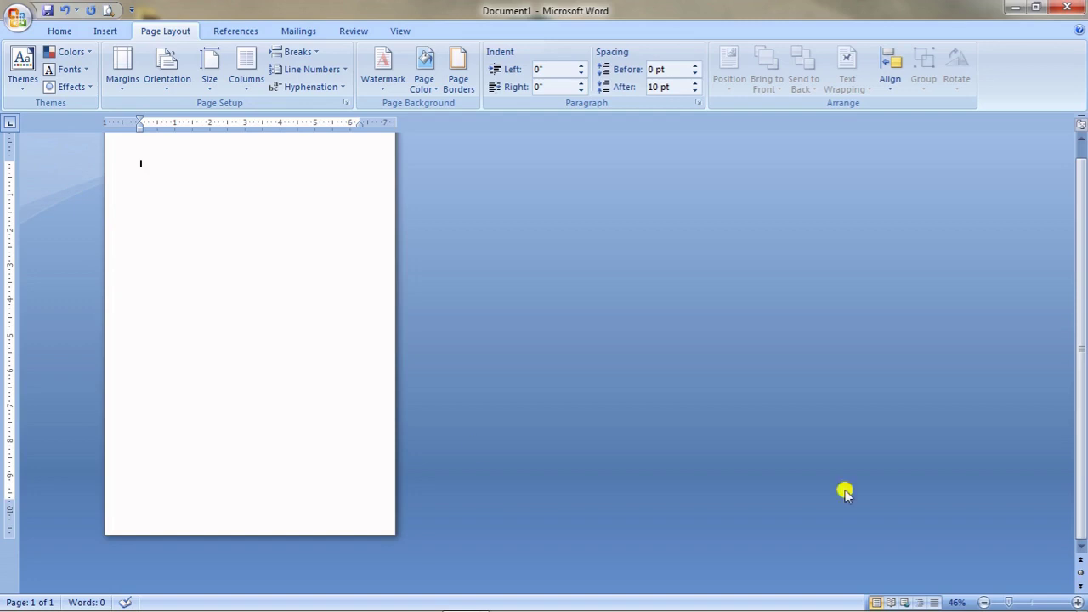
Zoom in on the page several steps for comfortable editing.
{"action": "left_click", "coordinate": [1077, 602]}
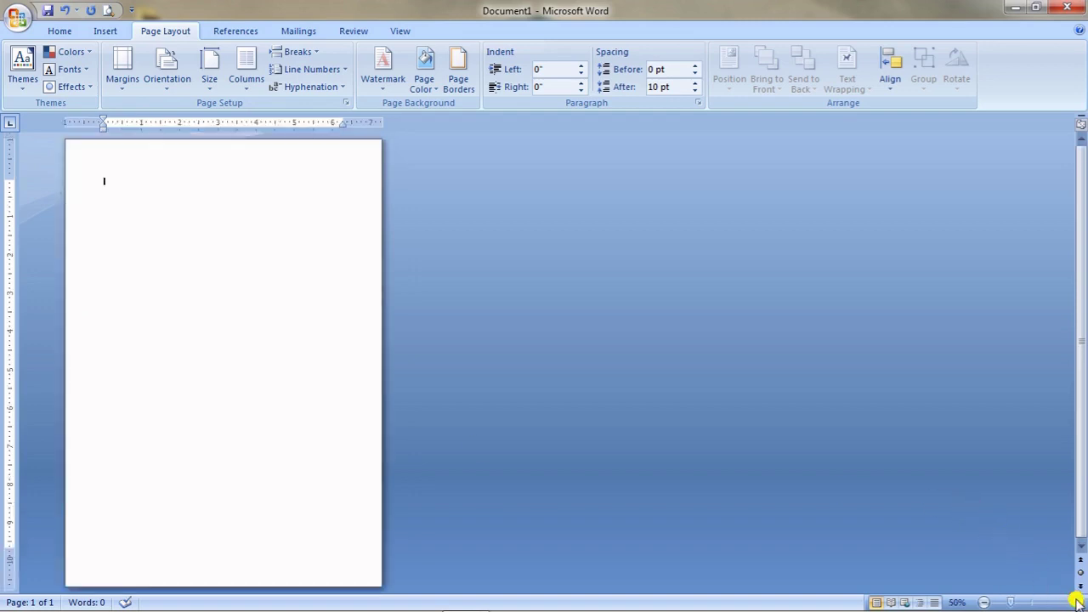
{"action": "left_click", "coordinate": [1078, 602]}
{"action": "left_click", "coordinate": [1077, 602]}
{"action": "left_click", "coordinate": [1077, 602]}
{"action": "left_click", "coordinate": [1077, 601]}
{"action": "left_click", "coordinate": [1077, 602]}
{"action": "left_click", "coordinate": [1077, 602]}
{"action": "left_click", "coordinate": [1077, 602]}
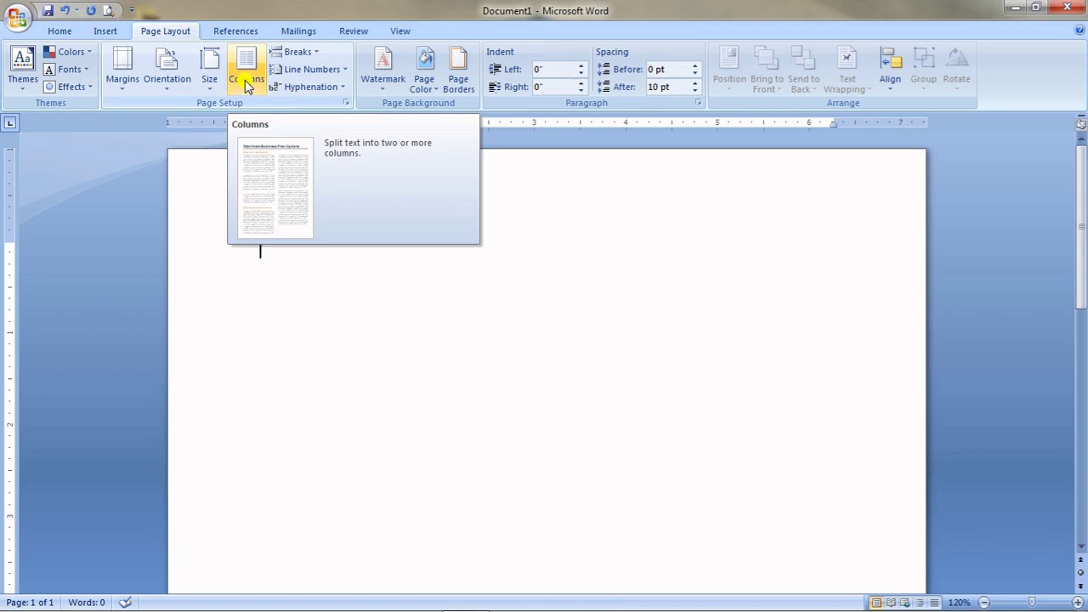
Generate 20 sample paragraphs of three sentences each with =rand(20,3).
{"action": "type", "text": "ran"}
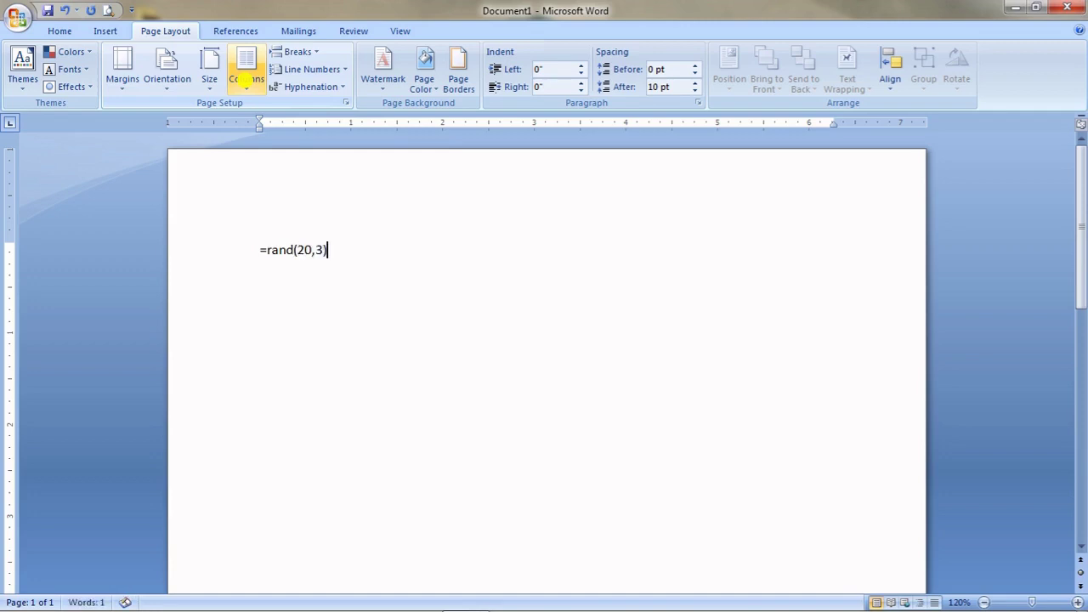
{"action": "type", "text": "d(20,3)"}
{"action": "key", "text": "Return"}
{"action": "left_click_drag", "start_coordinate": [1082, 400], "coordinate": [1081, 161]}
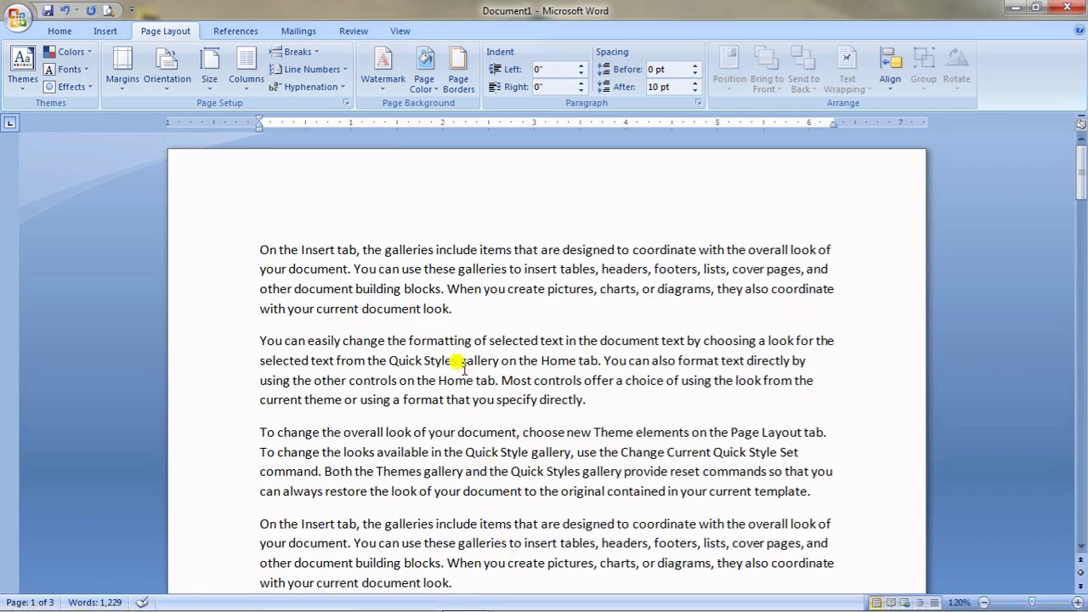
Select all the text and lay it out in three columns.
{"action": "key", "text": "ctrl+a"}
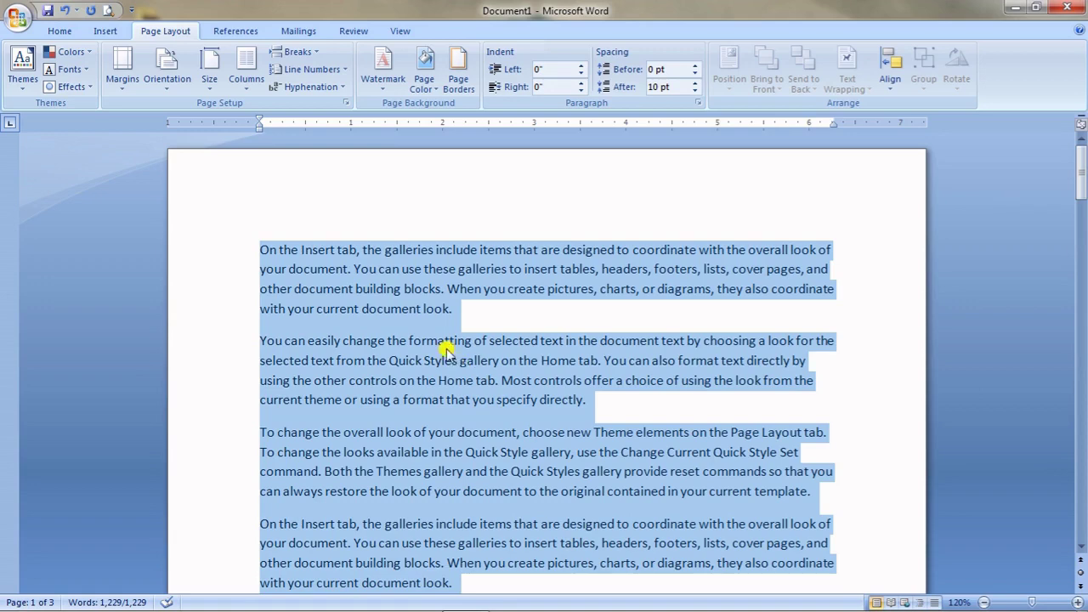
{"action": "left_click", "coordinate": [246, 69]}
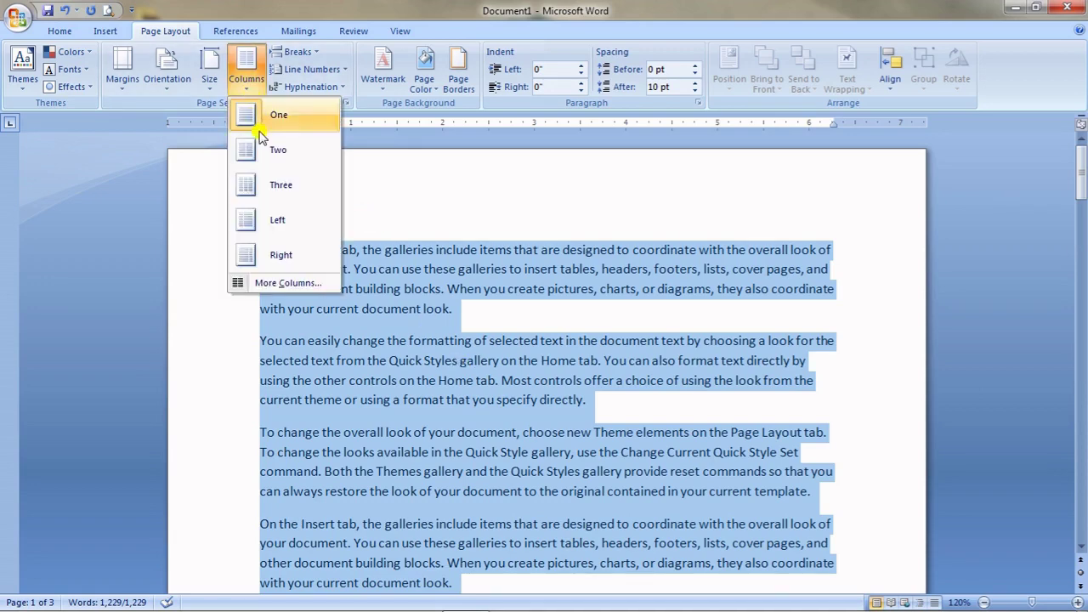
{"action": "left_click", "coordinate": [264, 147]}
{"action": "left_click", "coordinate": [244, 74]}
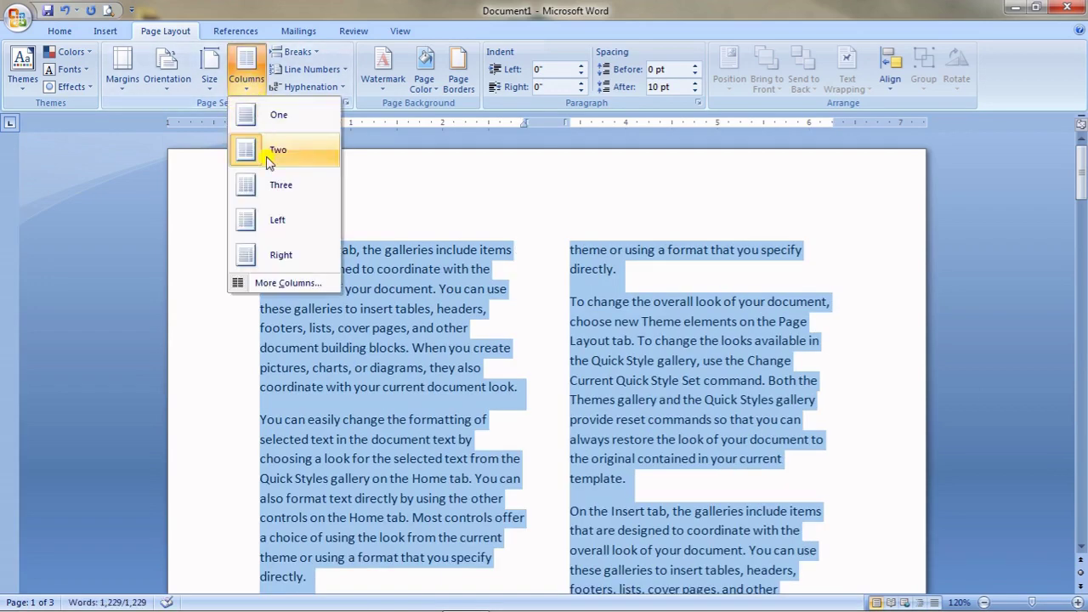
{"action": "left_click", "coordinate": [267, 184]}
{"action": "mouse_move", "coordinate": [1082, 174]}
{"action": "left_mouse_down"}
{"action": "mouse_move", "coordinate": [1084, 303]}
{"action": "mouse_move", "coordinate": [1084, 170]}
{"action": "left_mouse_up"}
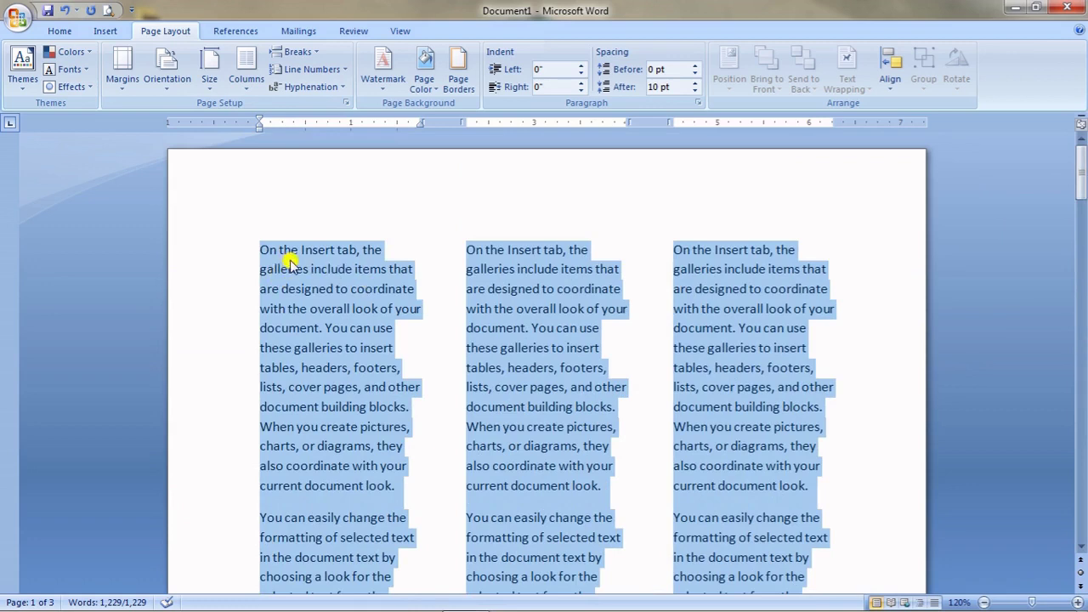
Justify the selected three-column text, then deselect it by clicking in the middle column.
{"action": "left_click", "coordinate": [65, 30]}
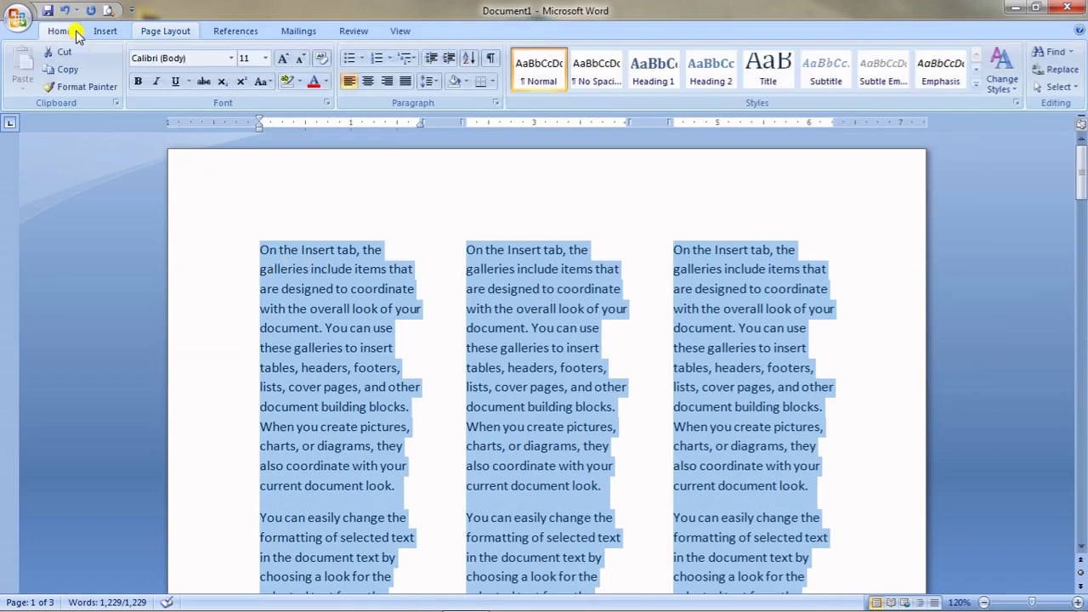
{"action": "left_click", "coordinate": [406, 81]}
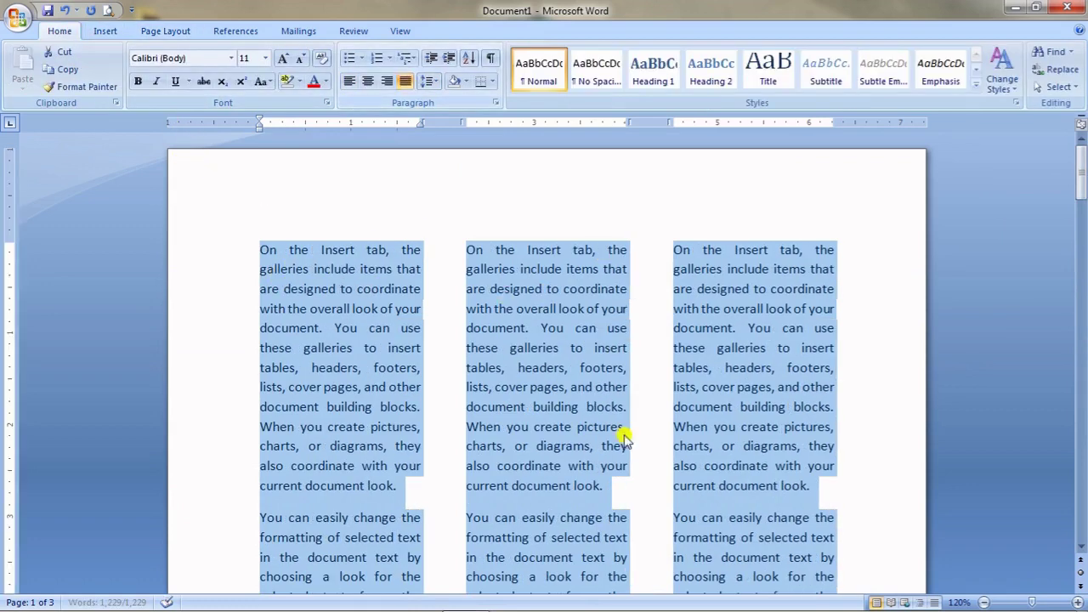
{"action": "mouse_move", "coordinate": [1083, 167]}
{"action": "left_mouse_down"}
{"action": "mouse_move", "coordinate": [1083, 347]}
{"action": "mouse_move", "coordinate": [1082, 170]}
{"action": "left_mouse_up"}
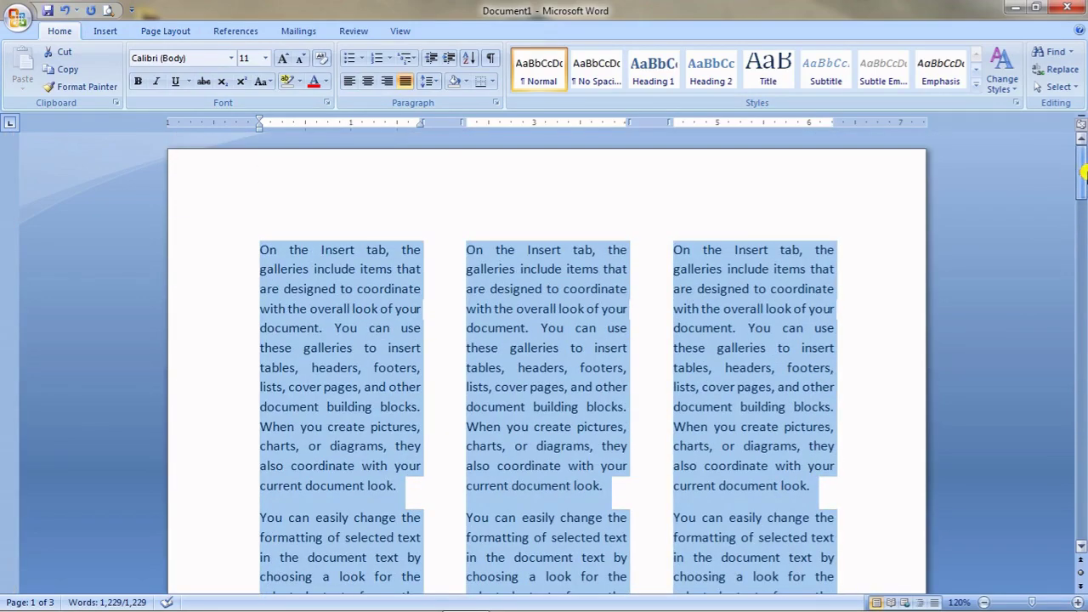
{"action": "left_click", "coordinate": [106, 30]}
{"action": "left_click", "coordinate": [160, 31]}
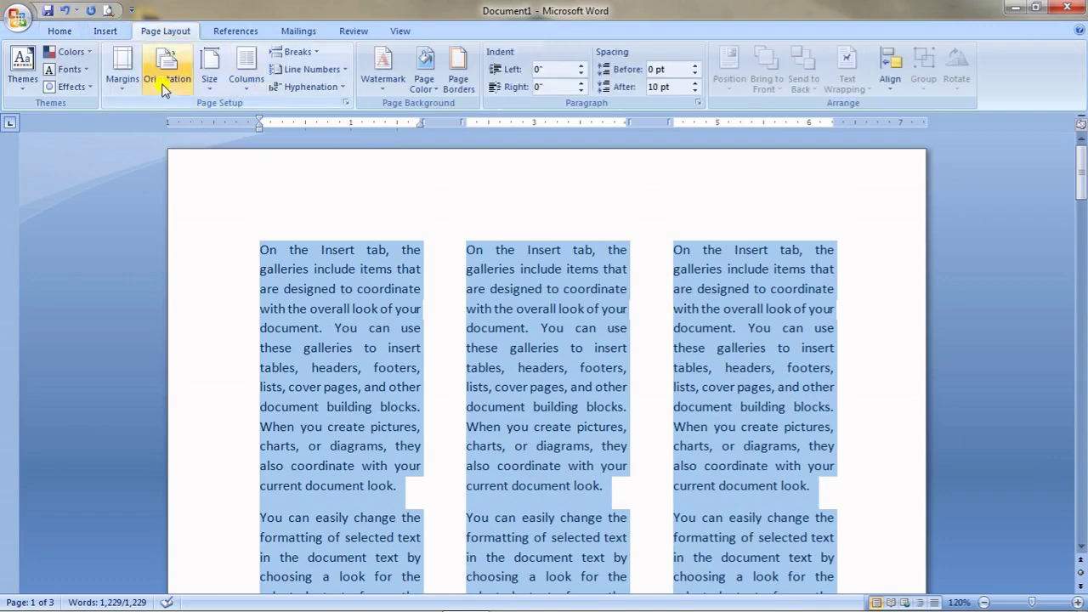
{"action": "left_click", "coordinate": [444, 204]}
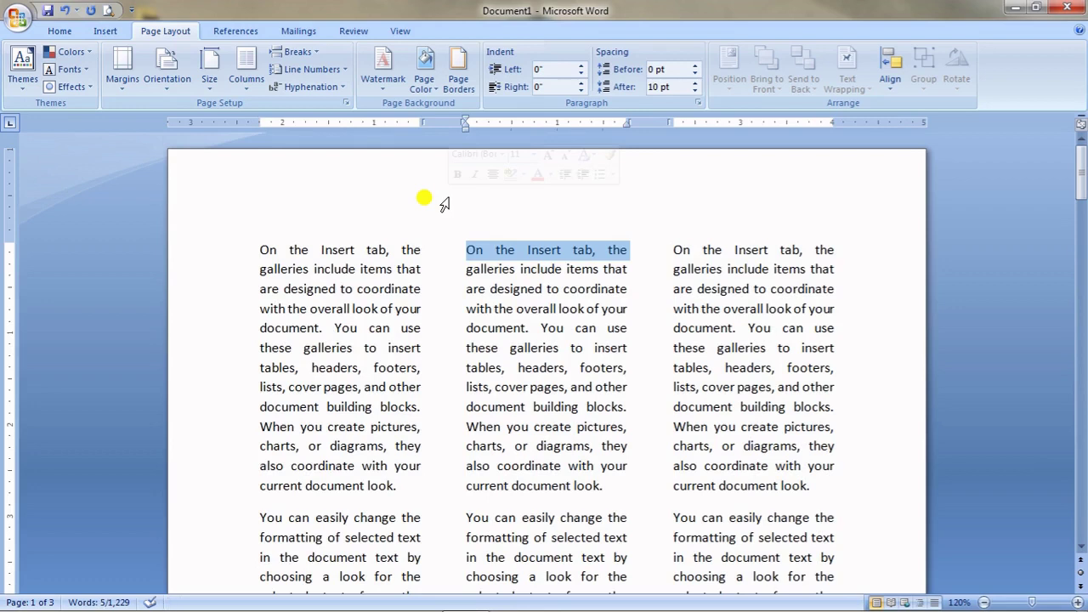
{"action": "left_click", "coordinate": [448, 290]}
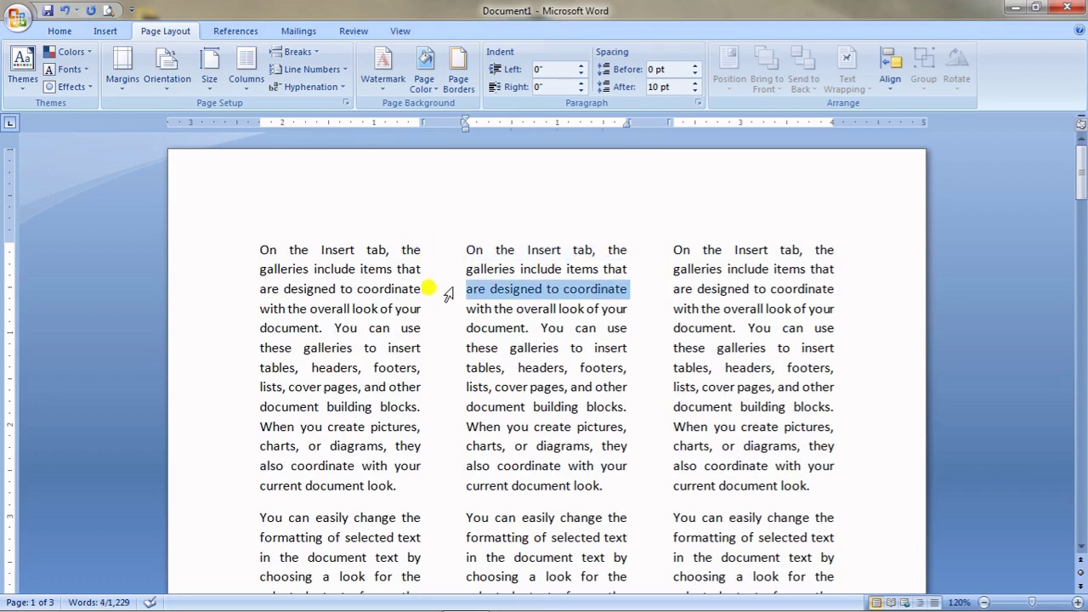
Apply a light orange page colour, then bring the Page Color choices back up.
{"action": "left_click", "coordinate": [428, 86]}
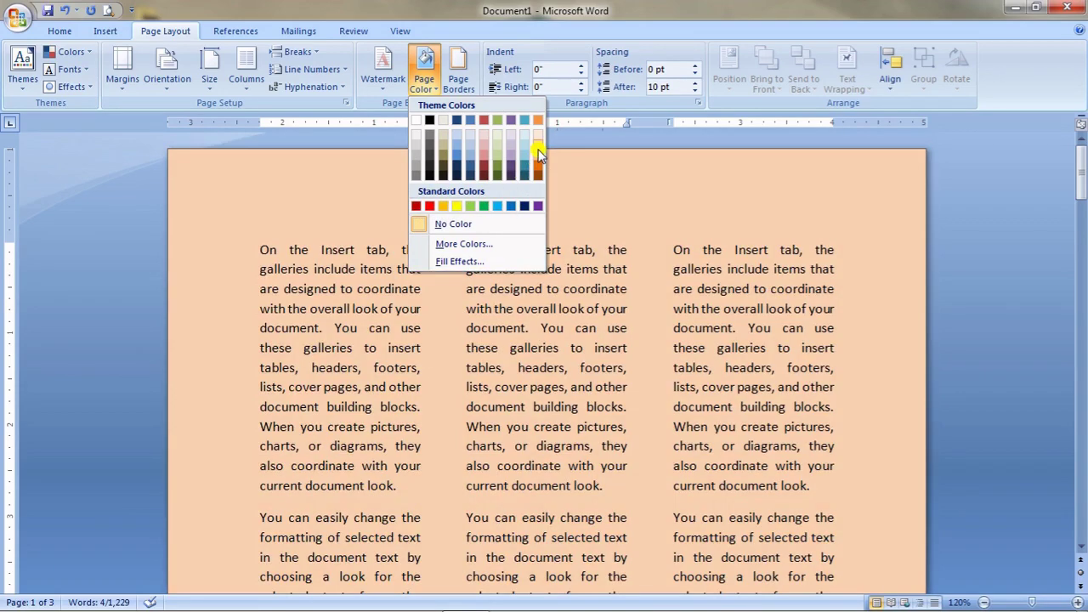
{"action": "left_click", "coordinate": [538, 152]}
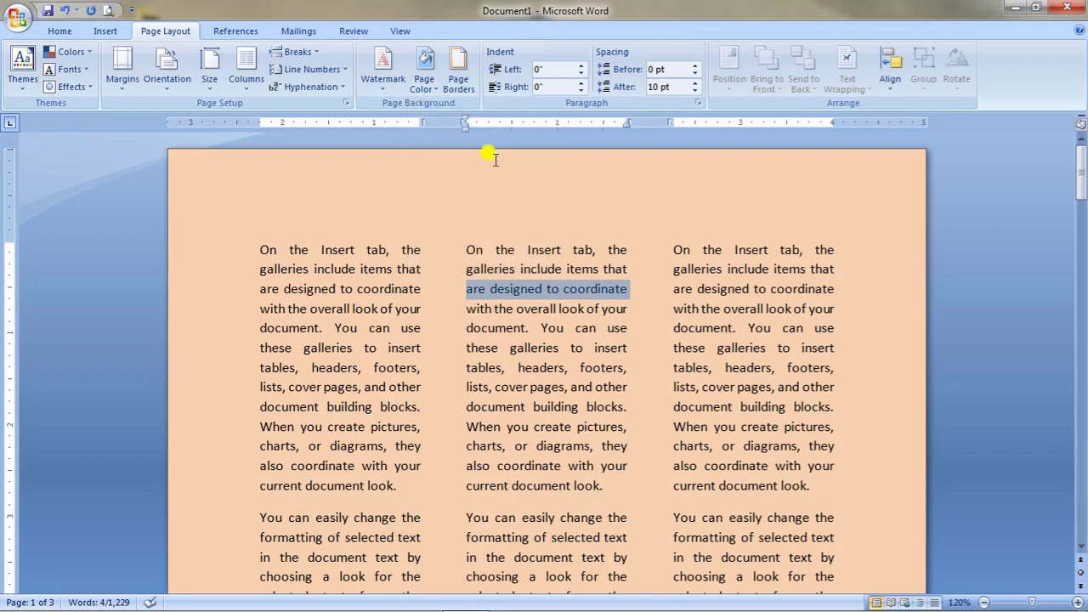
{"action": "left_click", "coordinate": [427, 94]}
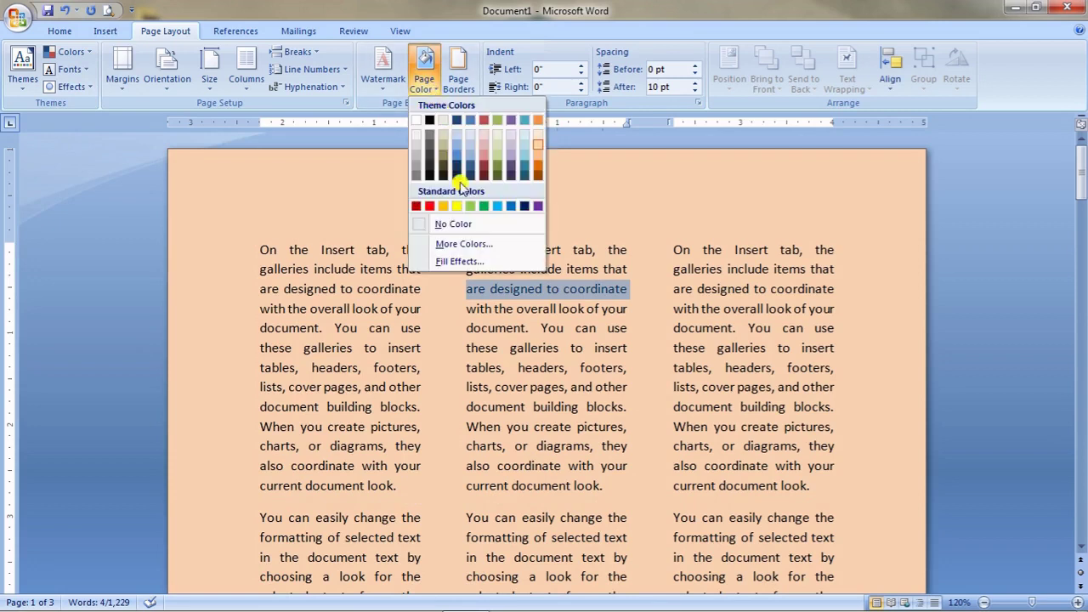
Fill the page background with a two-colour red-to-yellow gradient using From corner shading.
{"action": "left_click", "coordinate": [459, 264]}
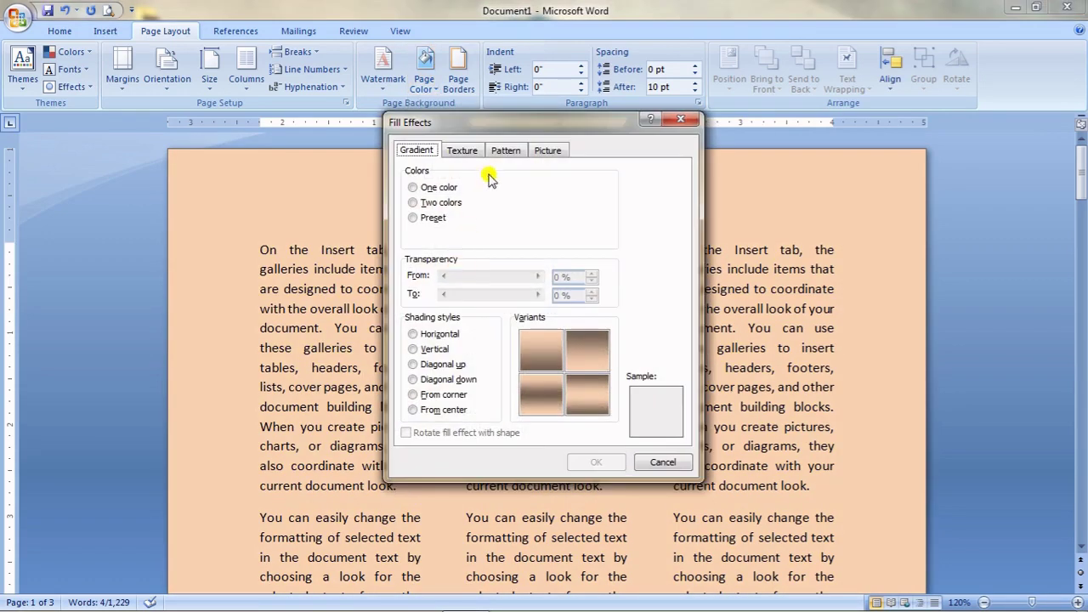
{"action": "left_click_drag", "start_coordinate": [508, 122], "coordinate": [687, 127]}
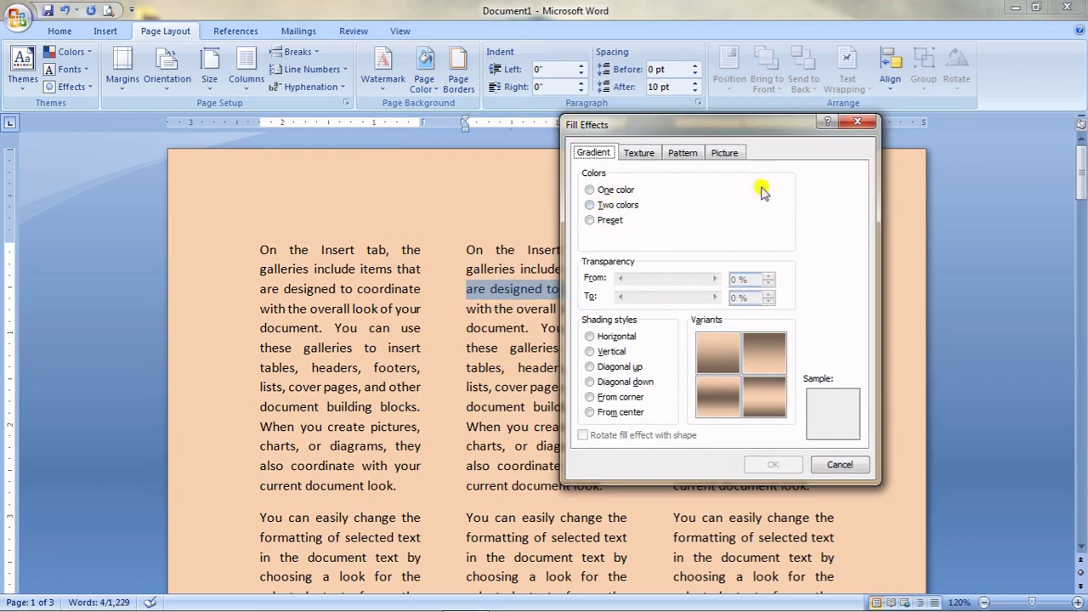
{"action": "left_click", "coordinate": [606, 207]}
{"action": "left_click", "coordinate": [765, 205]}
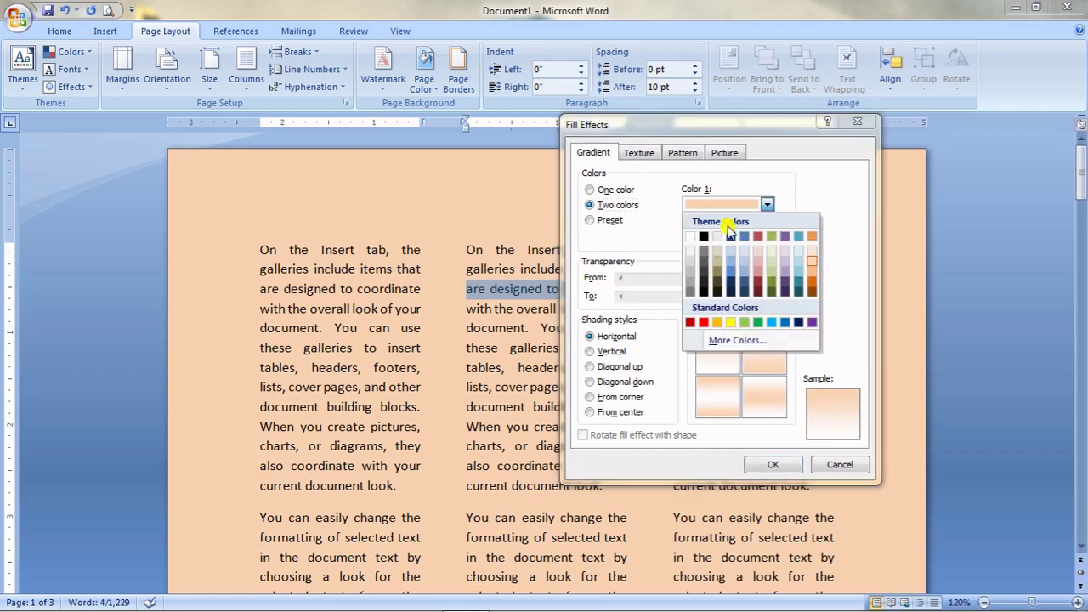
{"action": "left_click", "coordinate": [704, 322]}
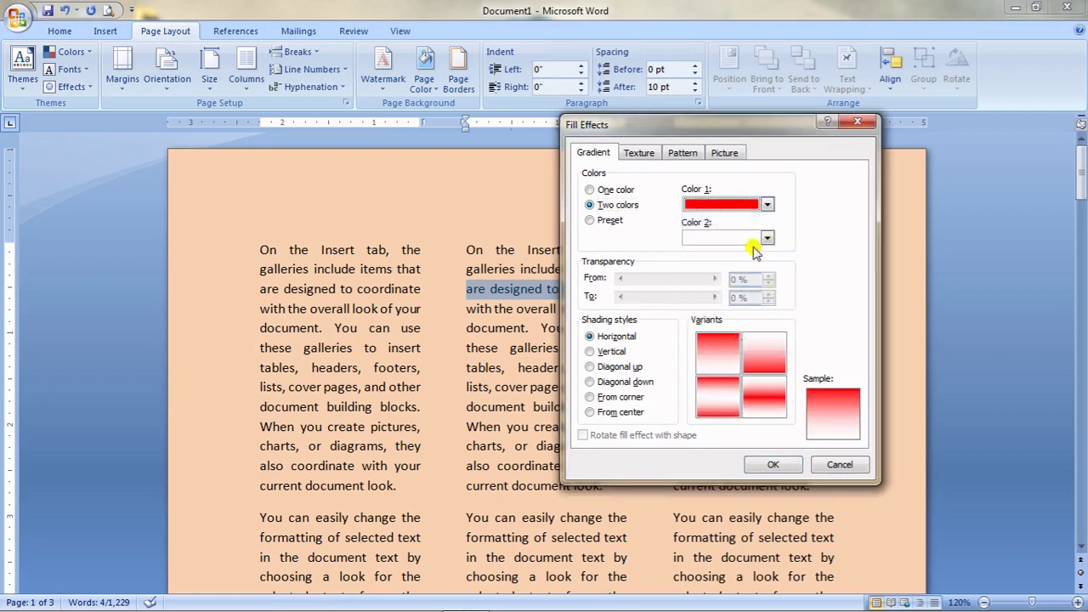
{"action": "left_click", "coordinate": [767, 238]}
{"action": "left_click", "coordinate": [724, 358]}
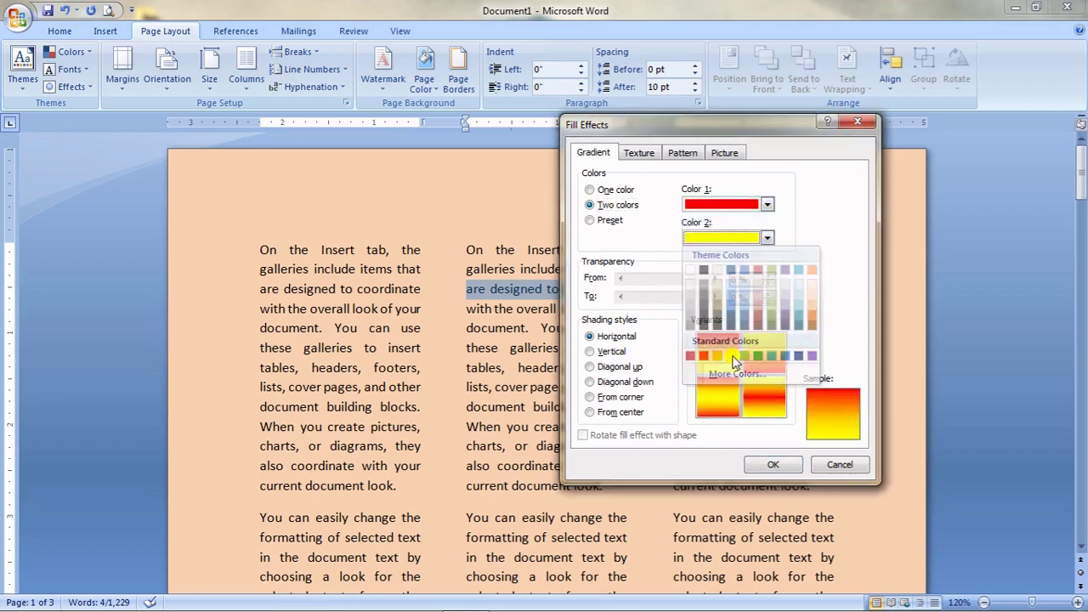
{"action": "left_click", "coordinate": [611, 352]}
{"action": "left_click", "coordinate": [612, 366]}
{"action": "left_click", "coordinate": [619, 382]}
{"action": "left_click", "coordinate": [614, 397]}
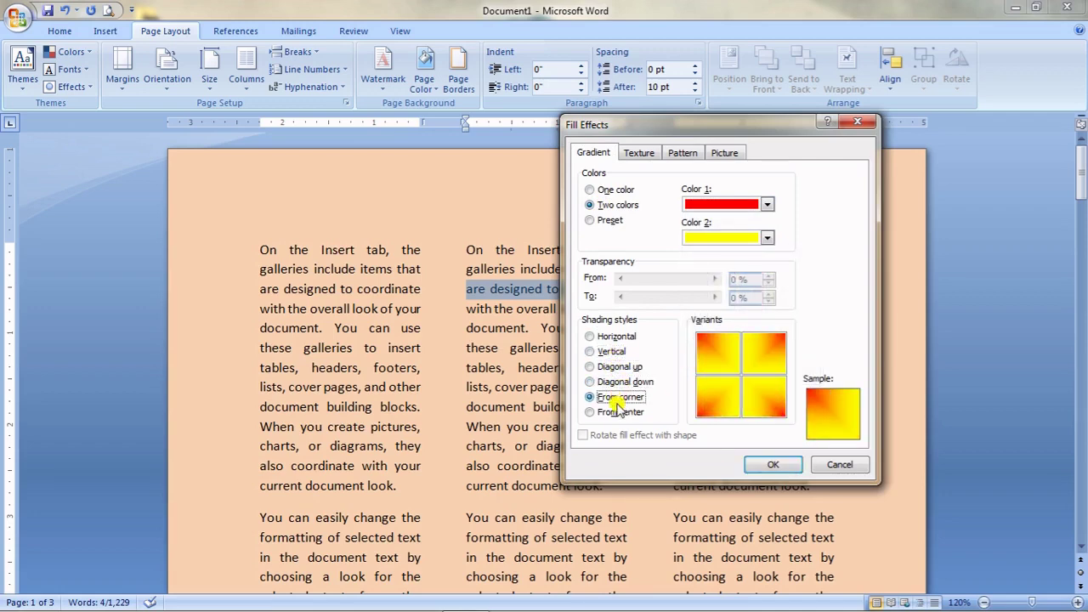
{"action": "left_click", "coordinate": [773, 464]}
{"action": "mouse_move", "coordinate": [1082, 161]}
{"action": "left_mouse_down"}
{"action": "mouse_move", "coordinate": [1083, 399]}
{"action": "mouse_move", "coordinate": [1083, 170]}
{"action": "left_mouse_up"}
Change the page background fill effect to the Water droplets texture.
{"action": "left_click", "coordinate": [424, 70]}
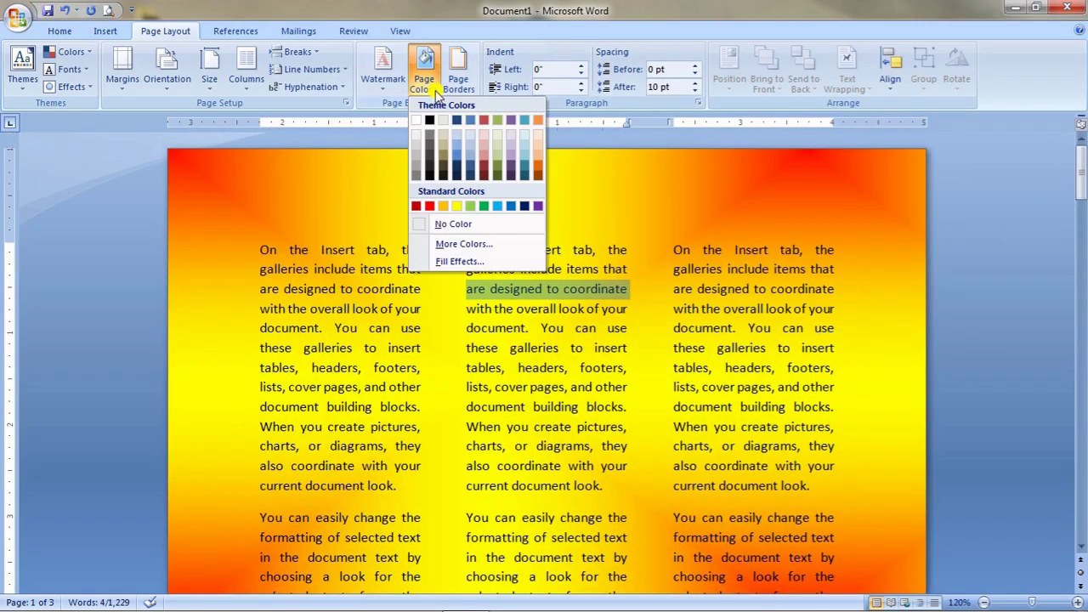
{"action": "left_click", "coordinate": [459, 267]}
{"action": "left_click", "coordinate": [644, 152]}
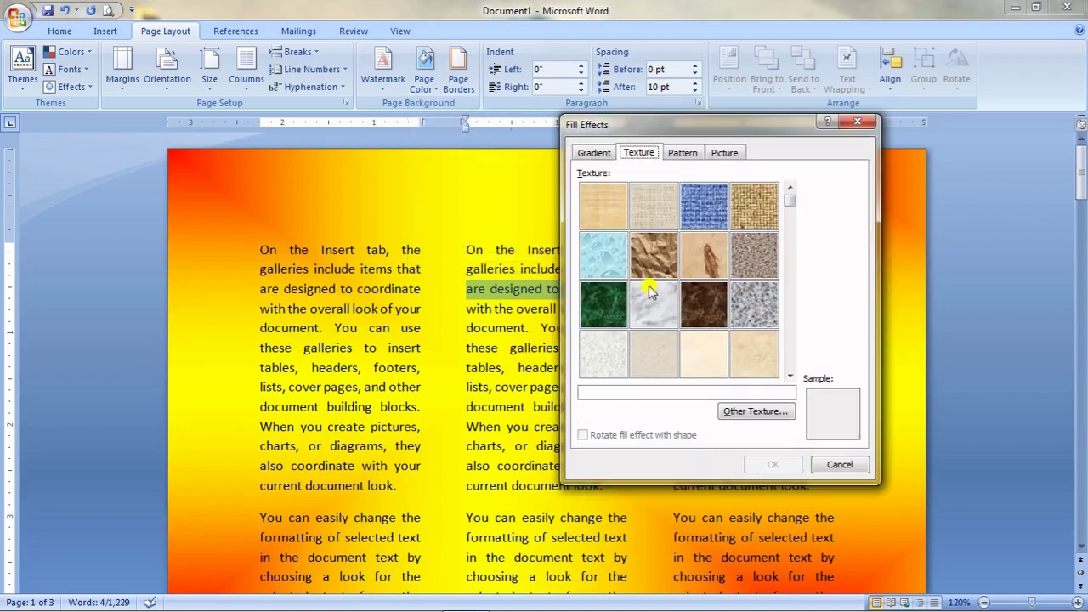
{"action": "left_click", "coordinate": [605, 260]}
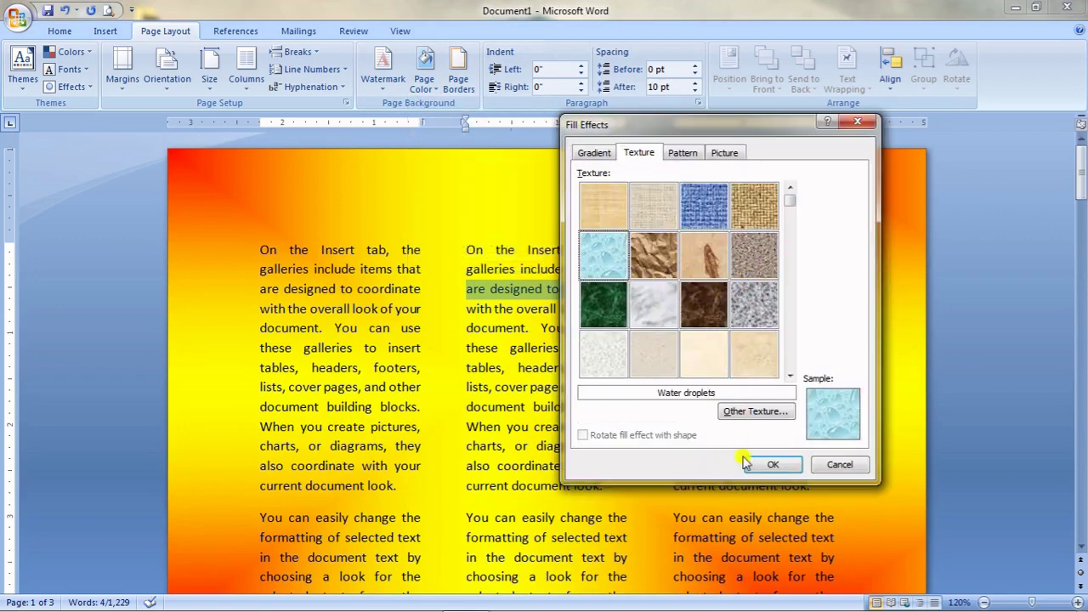
{"action": "left_click", "coordinate": [771, 464]}
{"action": "mouse_move", "coordinate": [1082, 171]}
{"action": "left_mouse_down"}
{"action": "mouse_move", "coordinate": [1083, 200]}
{"action": "mouse_move", "coordinate": [1084, 167]}
{"action": "left_mouse_up"}
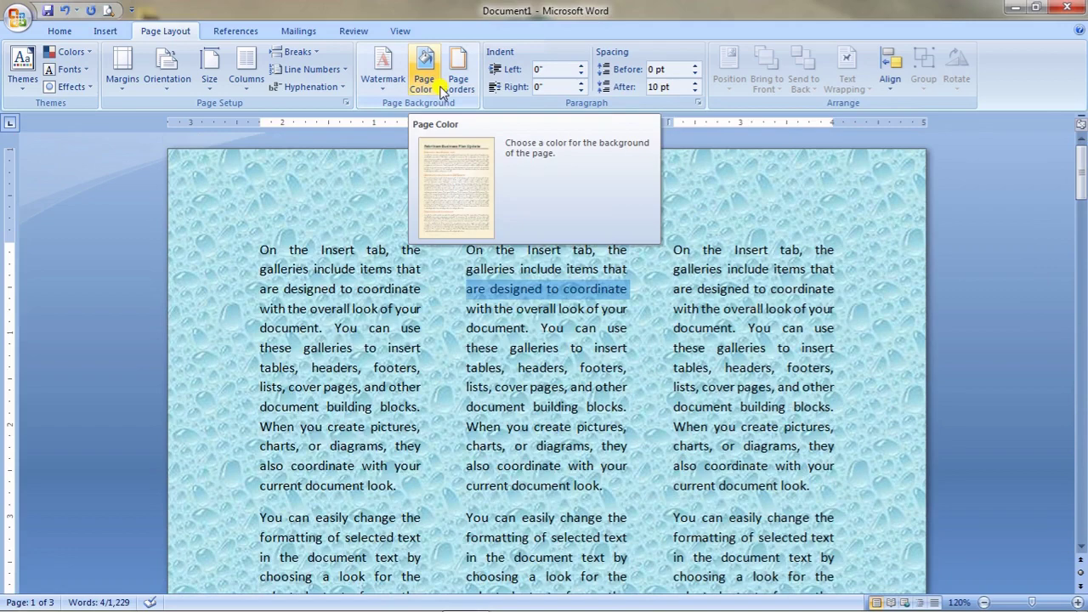
Add a black Box page border with a 1 ½ pt line width.
{"action": "left_click", "coordinate": [460, 87]}
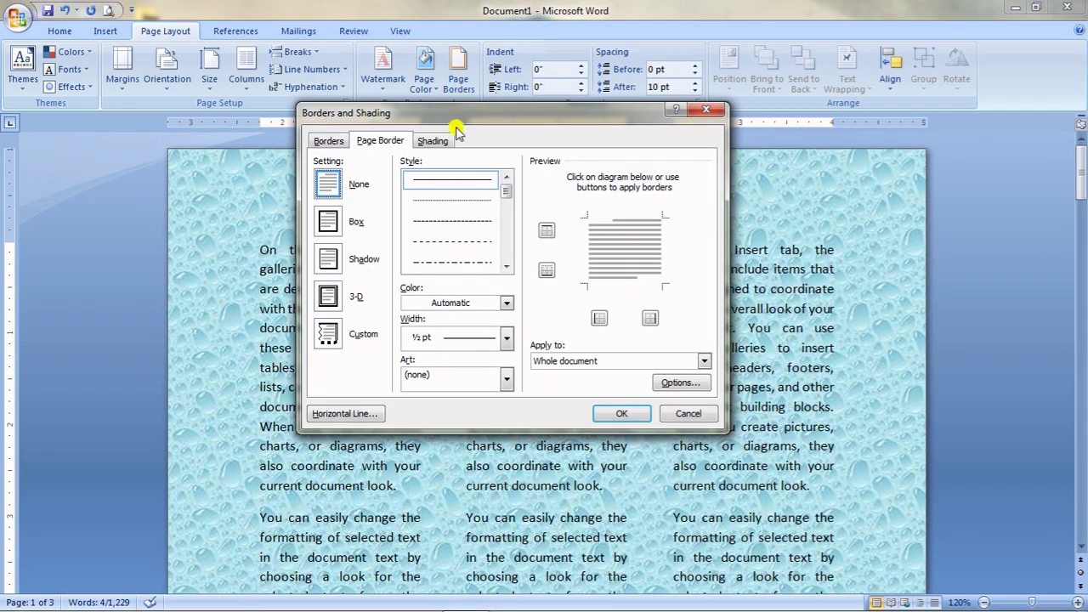
{"action": "left_click", "coordinate": [328, 222]}
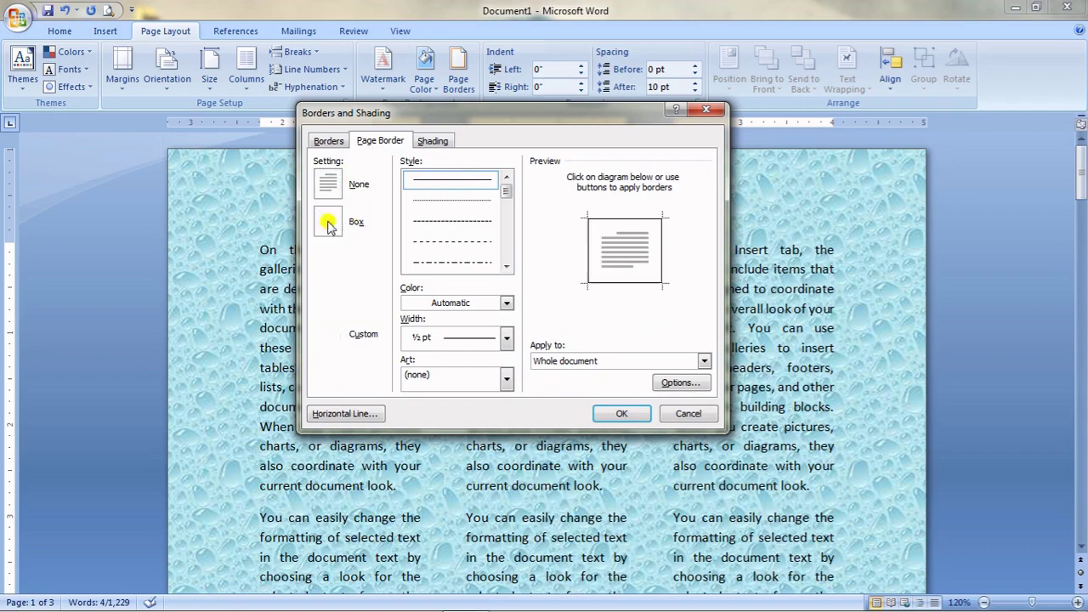
{"action": "left_click", "coordinate": [705, 109]}
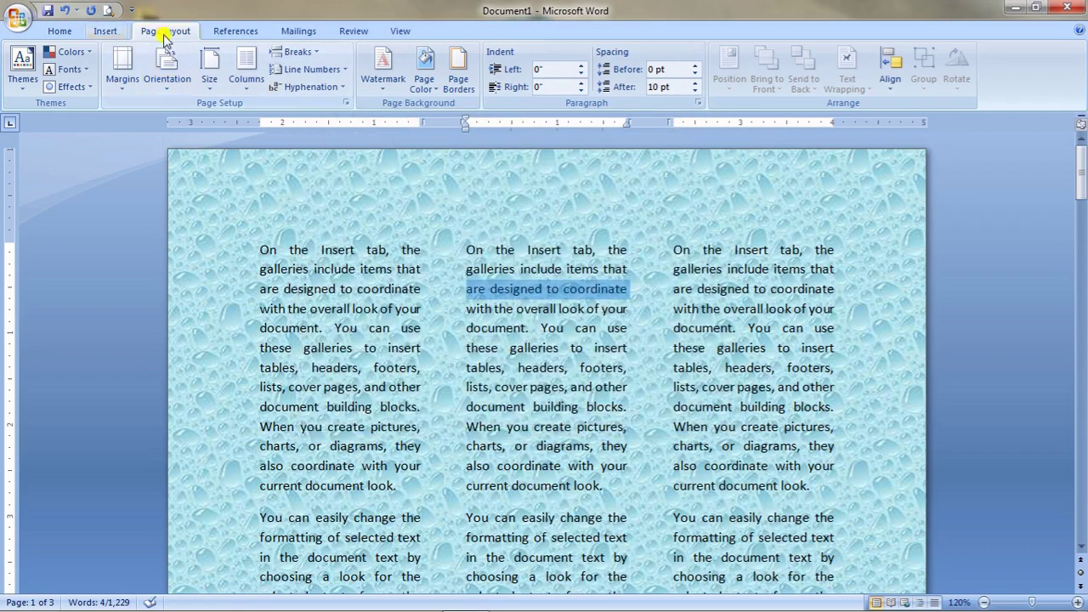
{"action": "left_click", "coordinate": [457, 81]}
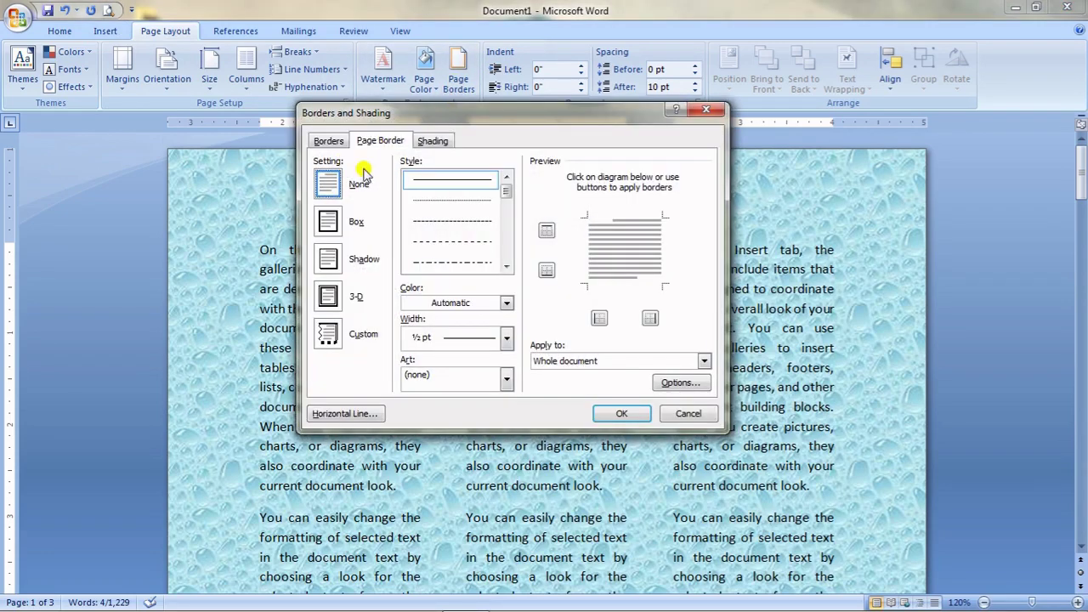
{"action": "mouse_move", "coordinate": [517, 115]}
{"action": "left_mouse_down"}
{"action": "mouse_move", "coordinate": [518, 136]}
{"action": "mouse_move", "coordinate": [524, 111]}
{"action": "left_mouse_up"}
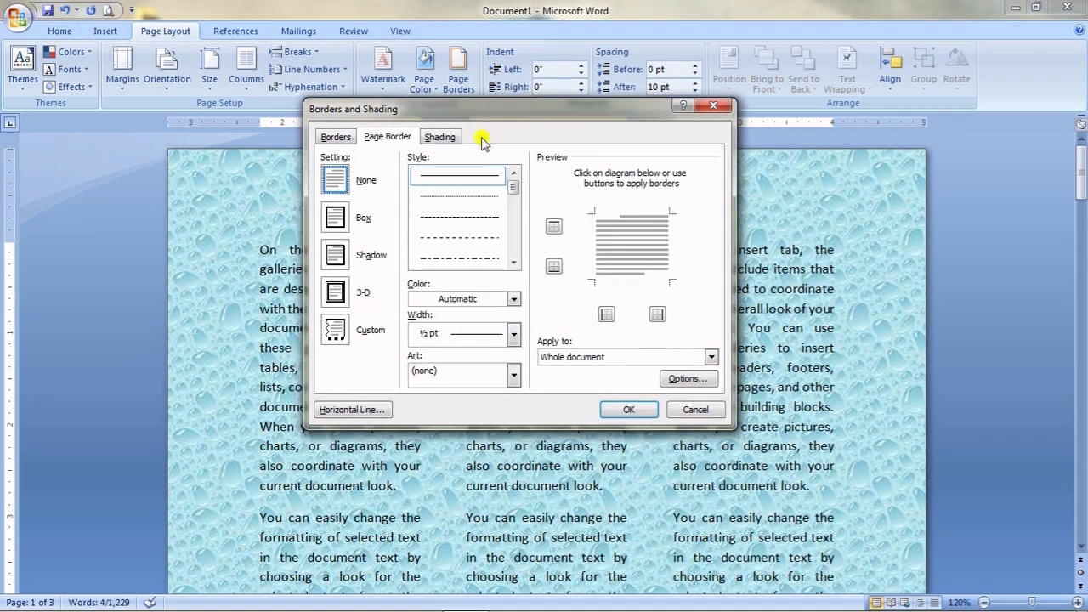
{"action": "left_click", "coordinate": [336, 217]}
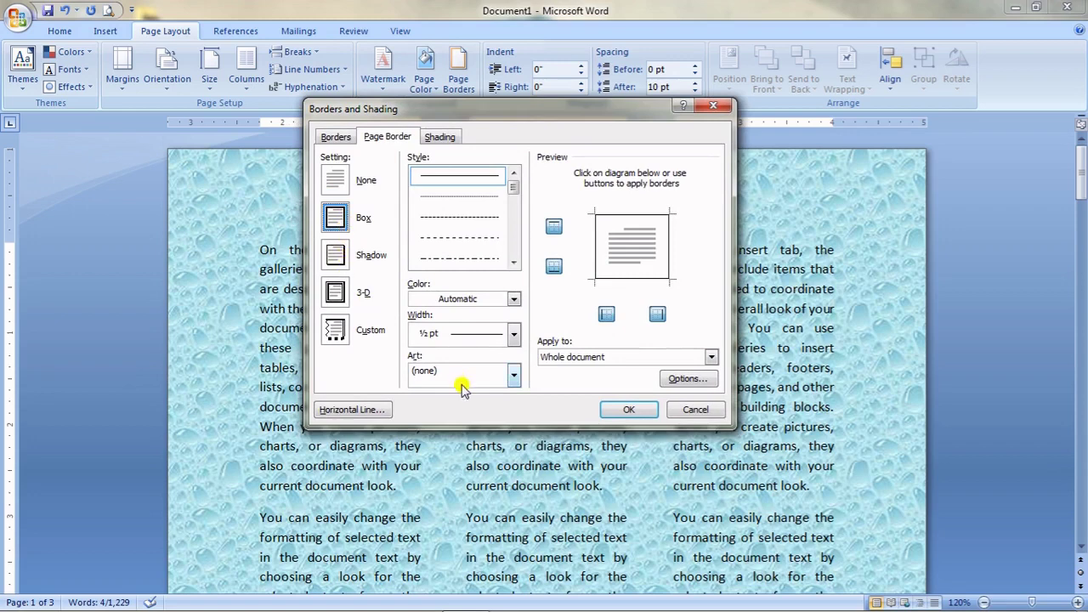
{"action": "left_click", "coordinate": [513, 333]}
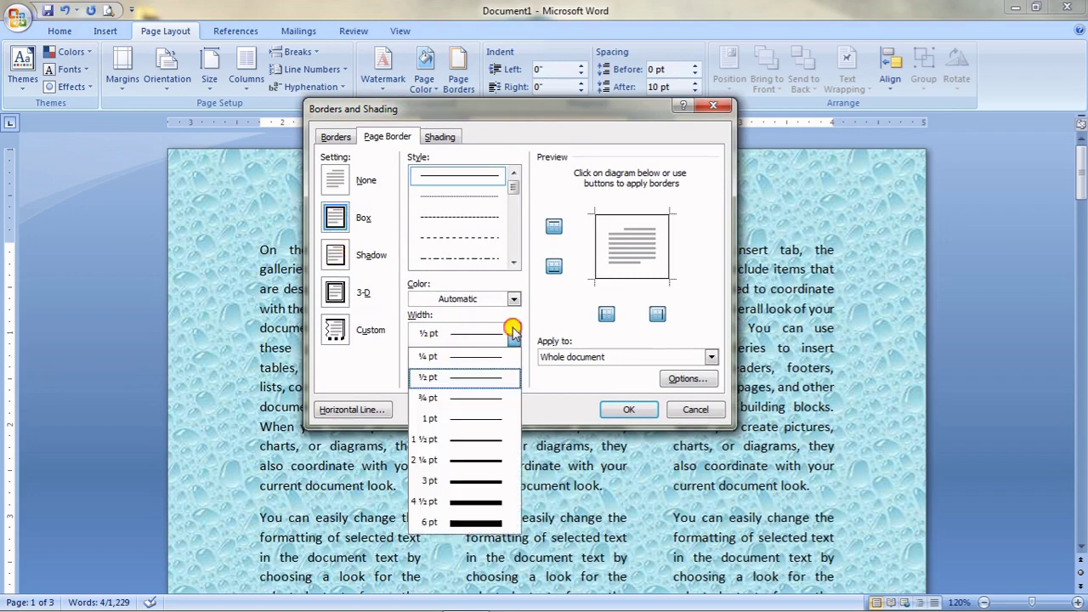
{"action": "left_click", "coordinate": [495, 441]}
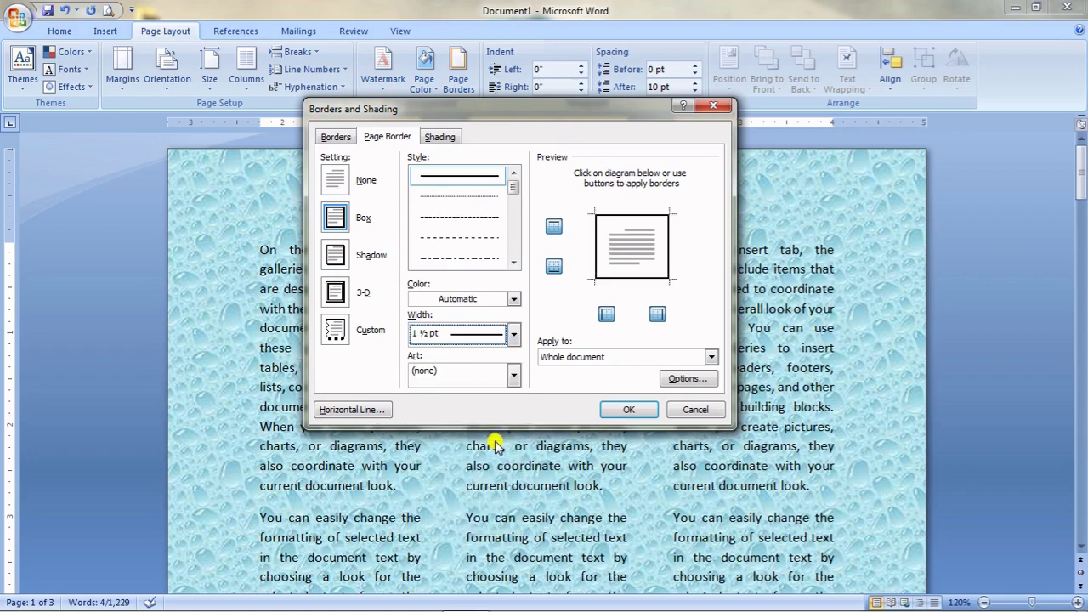
{"action": "left_click", "coordinate": [643, 408]}
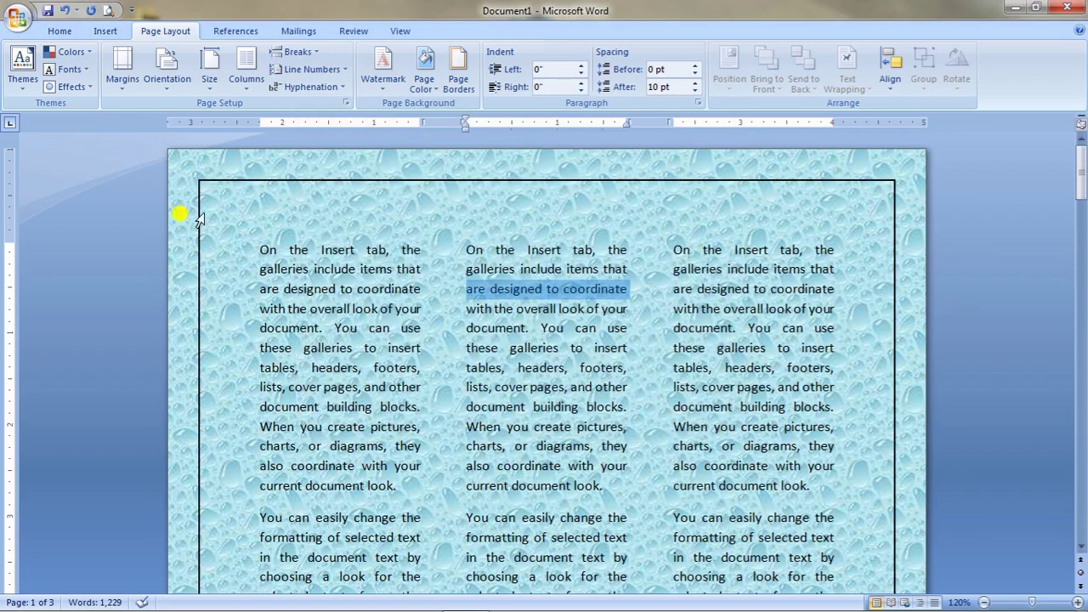
Widen the box page border to 6 pt, then reopen Page Borders to show the Art list.
{"action": "left_click", "coordinate": [455, 85]}
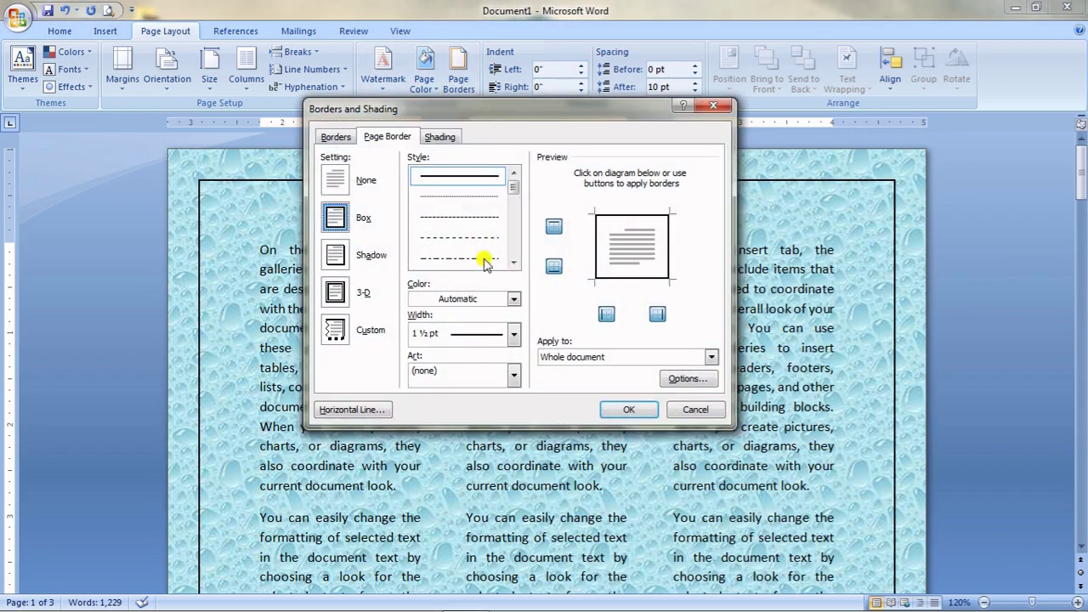
{"action": "left_click", "coordinate": [510, 335]}
{"action": "left_click", "coordinate": [479, 519]}
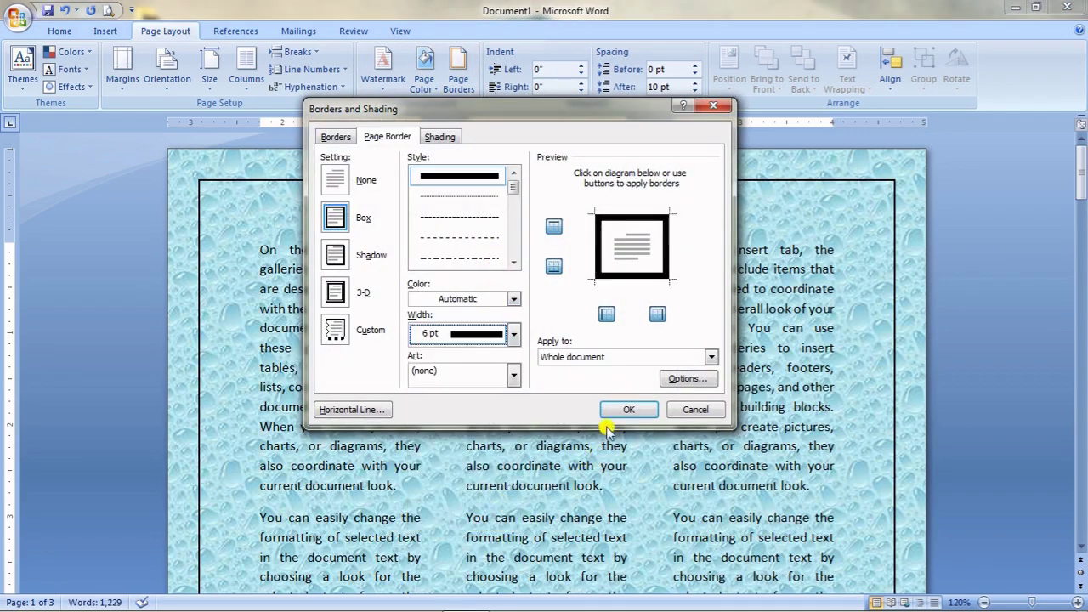
{"action": "left_click", "coordinate": [626, 411]}
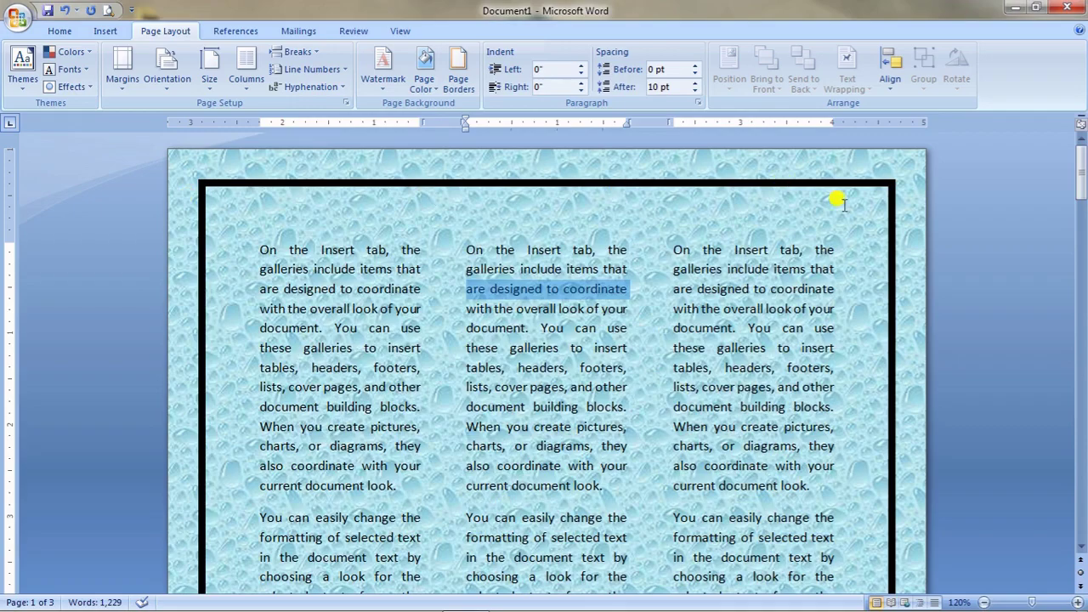
{"action": "mouse_move", "coordinate": [1082, 174]}
{"action": "left_mouse_down"}
{"action": "mouse_move", "coordinate": [1083, 280]}
{"action": "mouse_move", "coordinate": [1082, 174]}
{"action": "left_mouse_up"}
{"action": "left_click", "coordinate": [460, 87]}
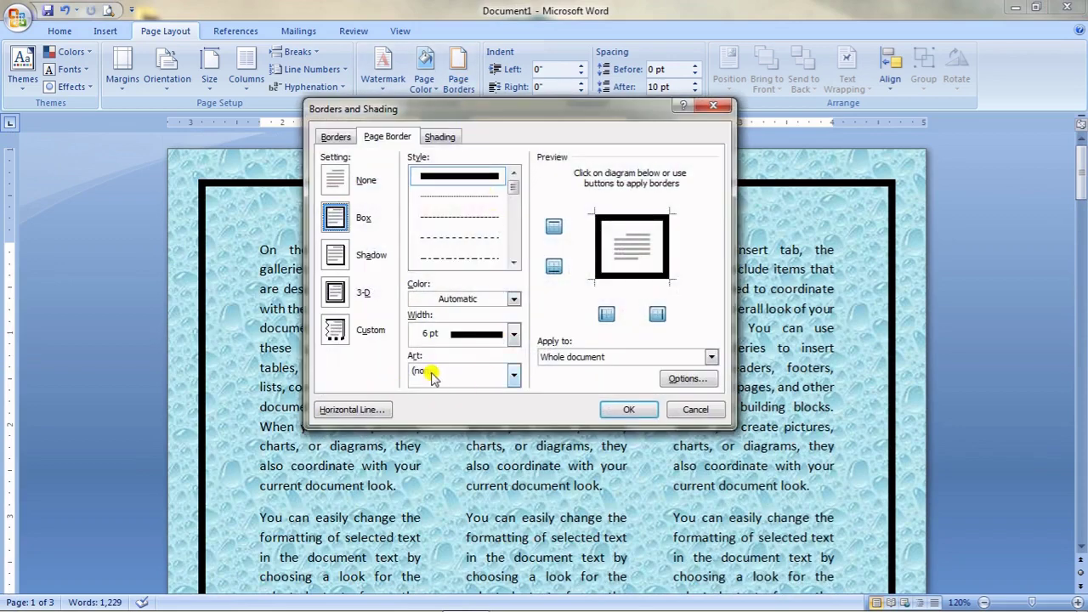
{"action": "left_click", "coordinate": [441, 376]}
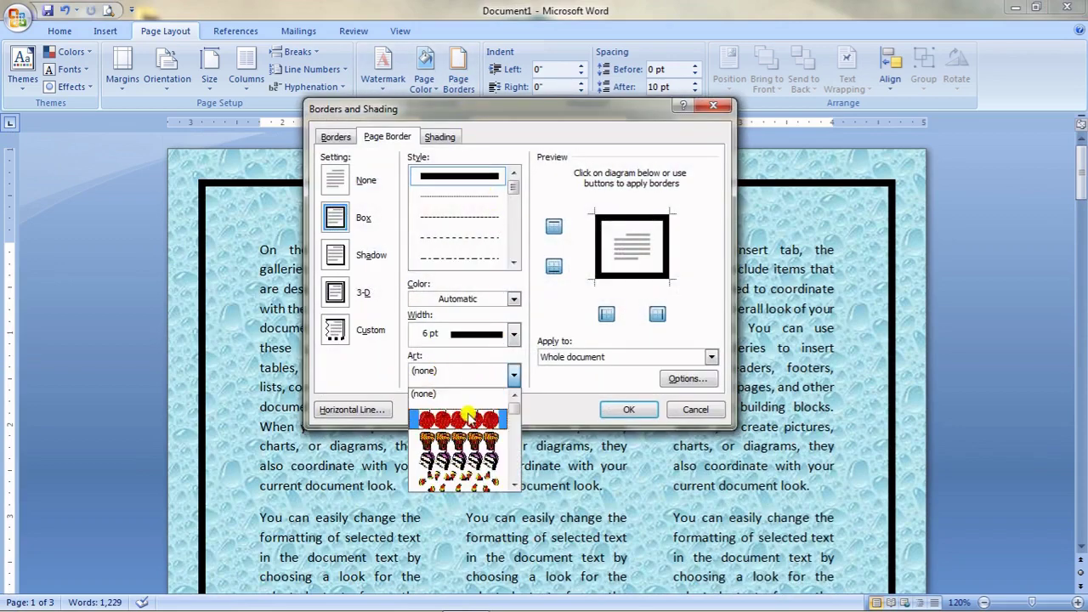
Replace the black line with the cupcake art page border.
{"action": "left_click", "coordinate": [472, 432]}
{"action": "left_click", "coordinate": [629, 409]}
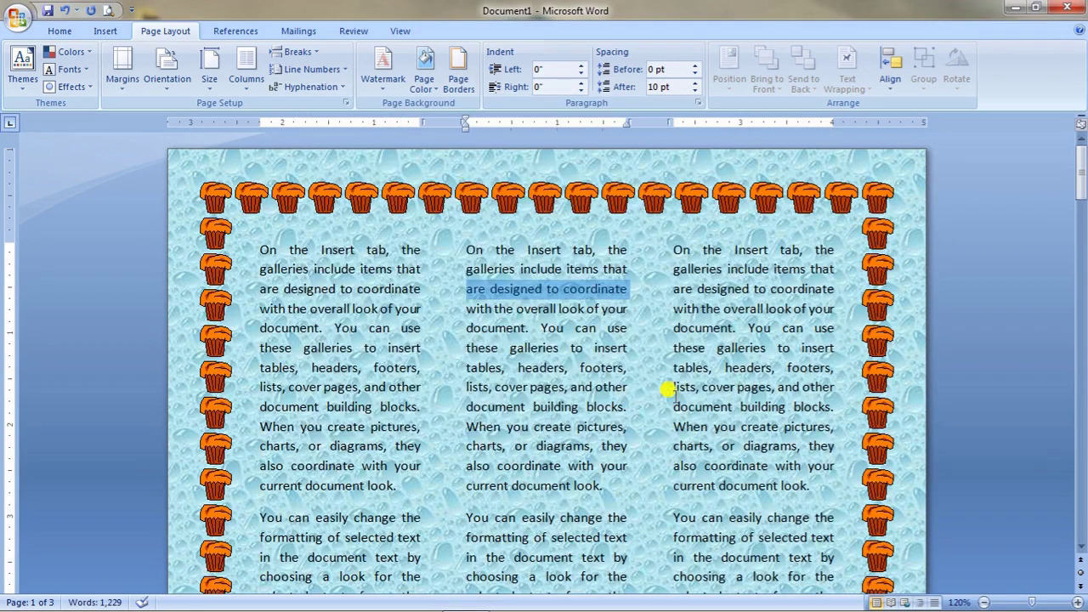
{"action": "mouse_move", "coordinate": [1080, 181]}
{"action": "left_mouse_down"}
{"action": "mouse_move", "coordinate": [1080, 230]}
{"action": "mouse_move", "coordinate": [1080, 180]}
{"action": "left_mouse_up"}
Reduce the cupcake border width from 28 pt to 10 pt.
{"action": "left_click", "coordinate": [461, 92]}
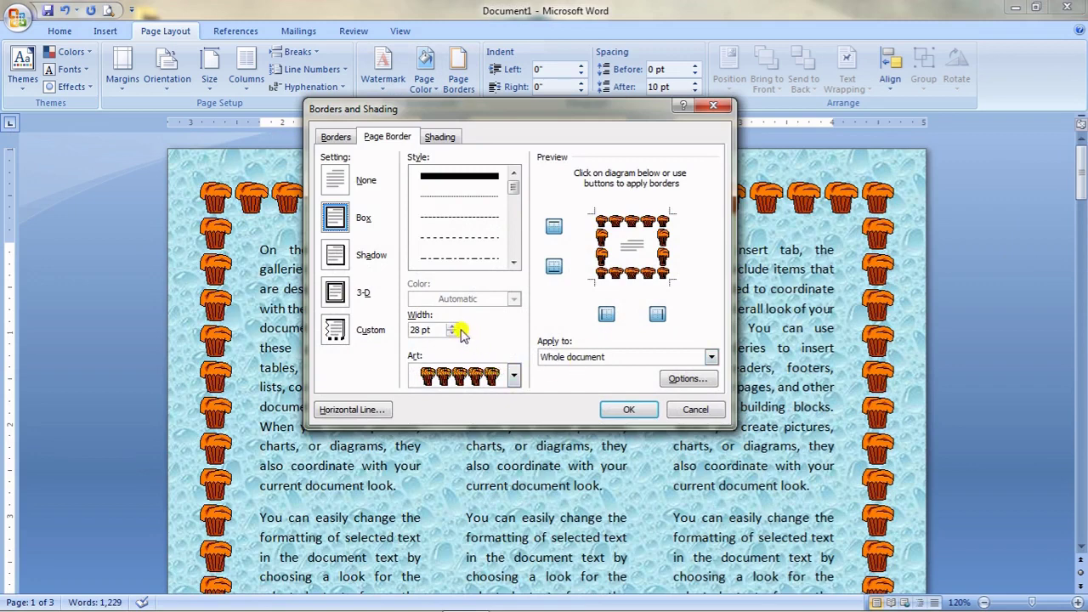
{"action": "left_click", "coordinate": [453, 335]}
{"action": "left_click", "coordinate": [454, 334]}
{"action": "left_click", "coordinate": [453, 334]}
{"action": "left_click", "coordinate": [453, 334]}
{"action": "left_click", "coordinate": [454, 334]}
{"action": "left_click", "coordinate": [453, 334]}
{"action": "left_click", "coordinate": [453, 334]}
{"action": "left_click", "coordinate": [453, 334]}
{"action": "left_click", "coordinate": [627, 409]}
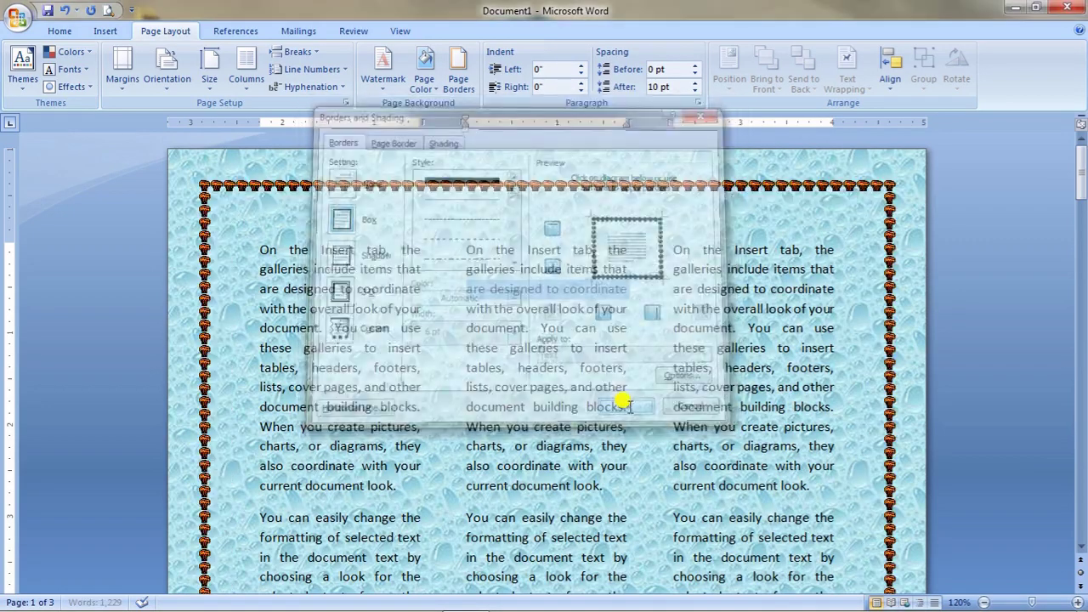
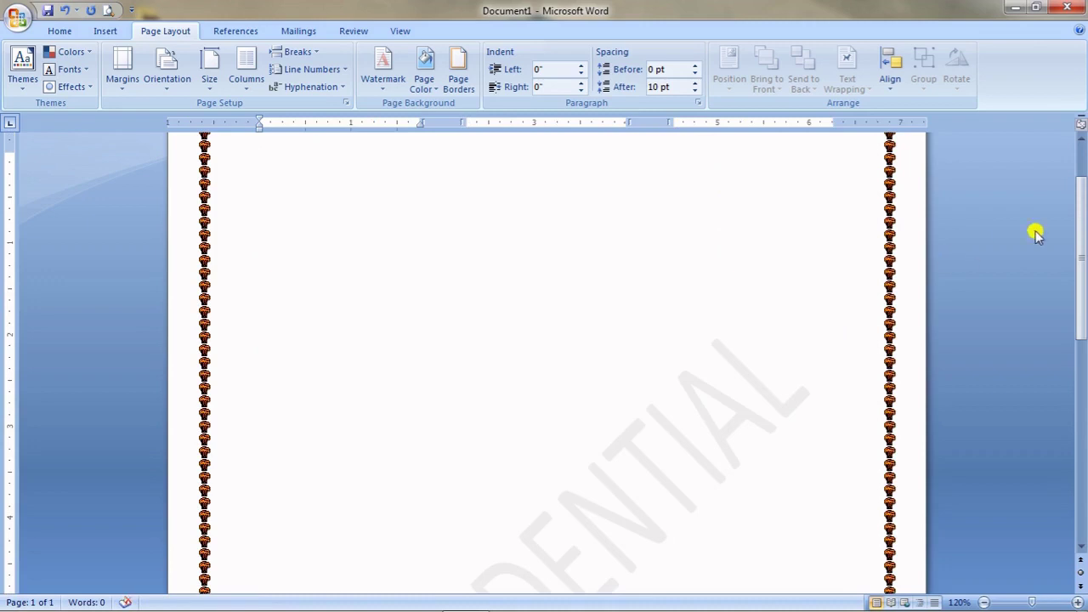
Replace the CONFIDENTIAL watermark with a black, semitransparent diagonal 'students' custom watermark.
{"action": "mouse_move", "coordinate": [1080, 224]}
{"action": "left_mouse_down"}
{"action": "mouse_move", "coordinate": [1082, 335]}
{"action": "mouse_move", "coordinate": [1083, 243]}
{"action": "left_mouse_up"}
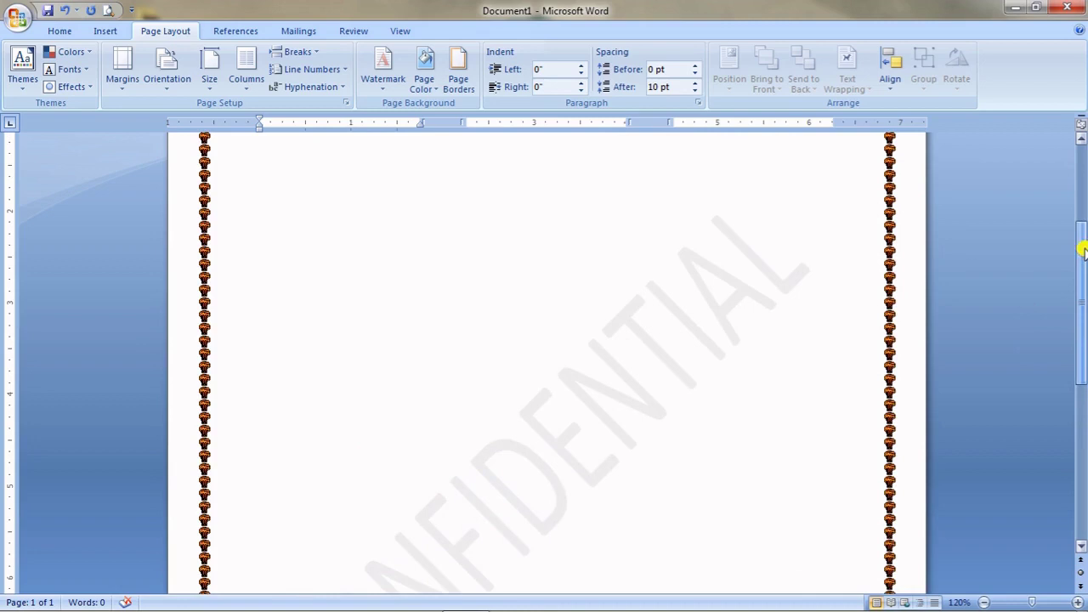
{"action": "left_click", "coordinate": [389, 81]}
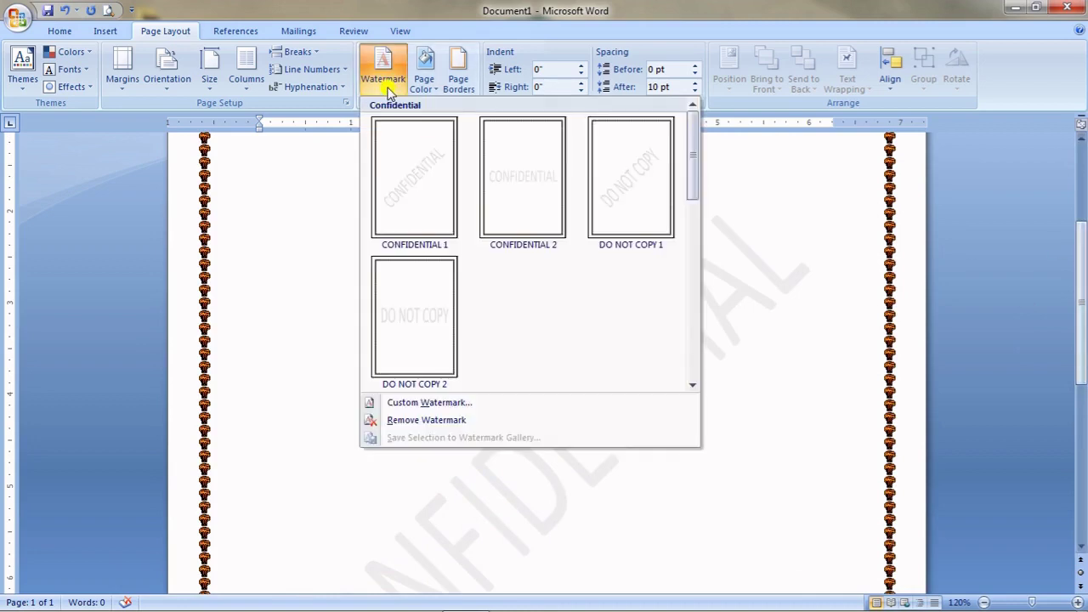
{"action": "left_click", "coordinate": [436, 402]}
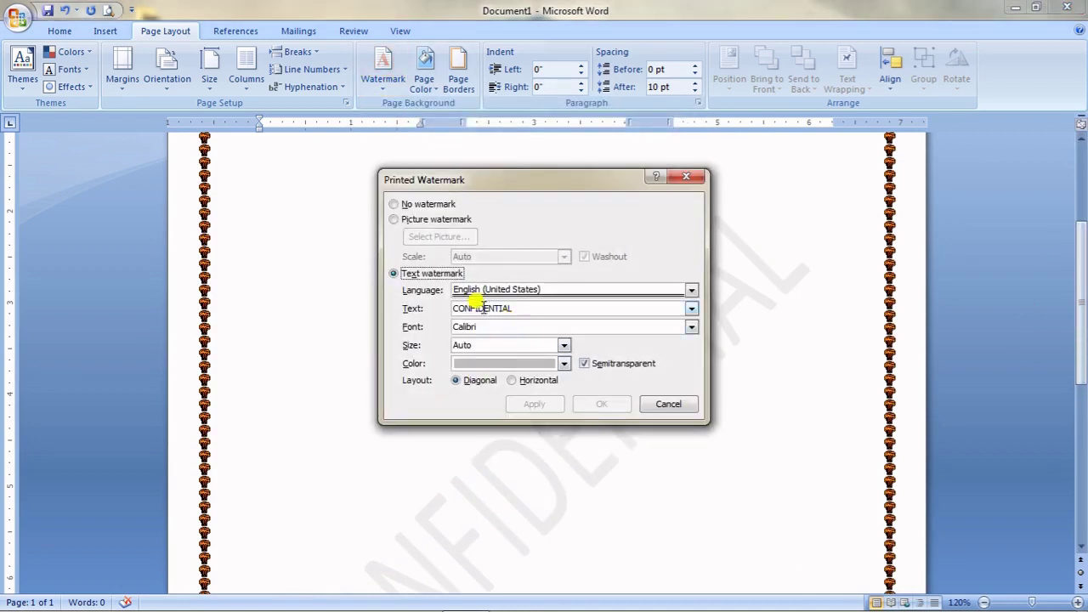
{"action": "left_click_drag", "start_coordinate": [524, 309], "coordinate": [433, 312]}
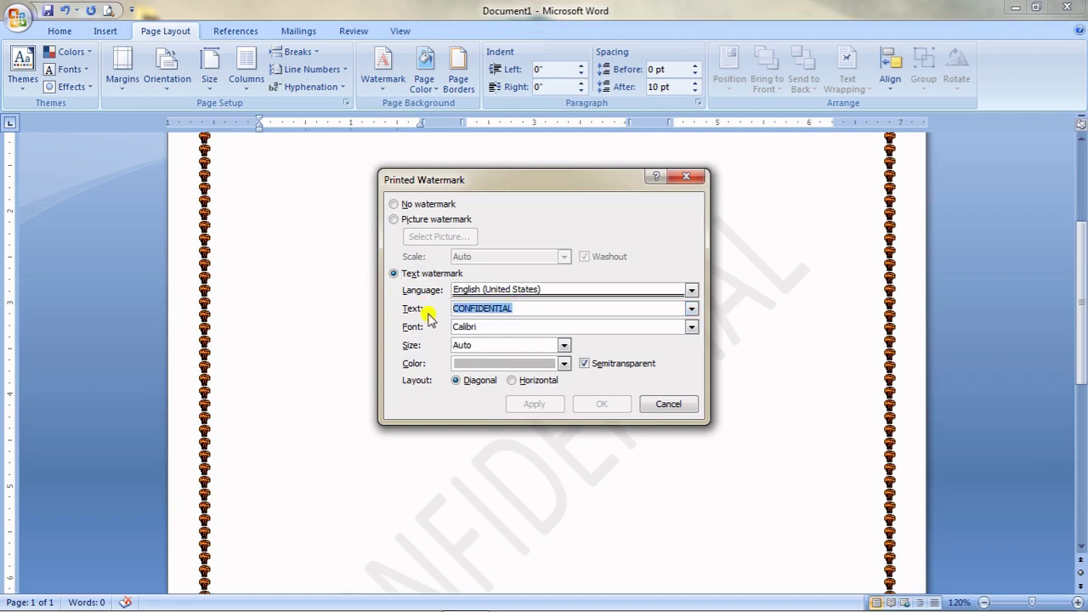
{"action": "type", "text": "students"}
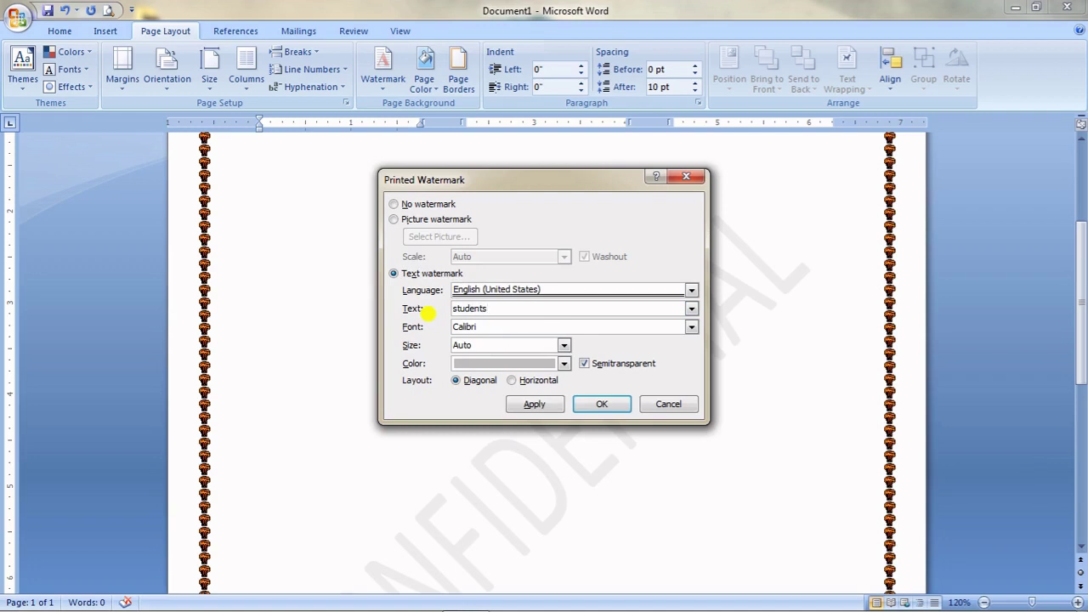
{"action": "left_click", "coordinate": [564, 364]}
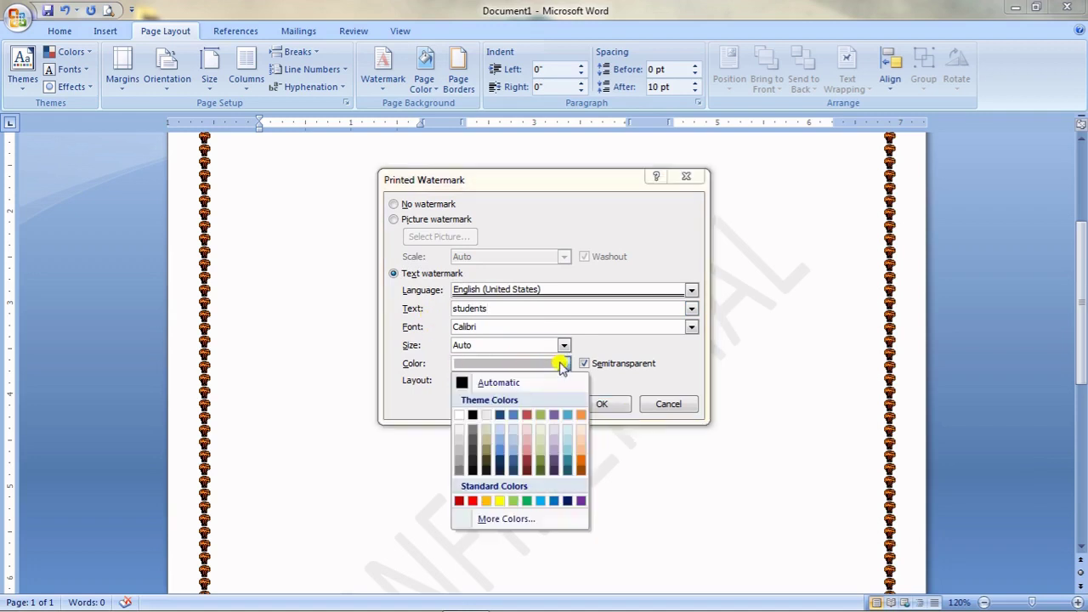
{"action": "left_click", "coordinate": [473, 415]}
{"action": "left_click", "coordinate": [605, 406]}
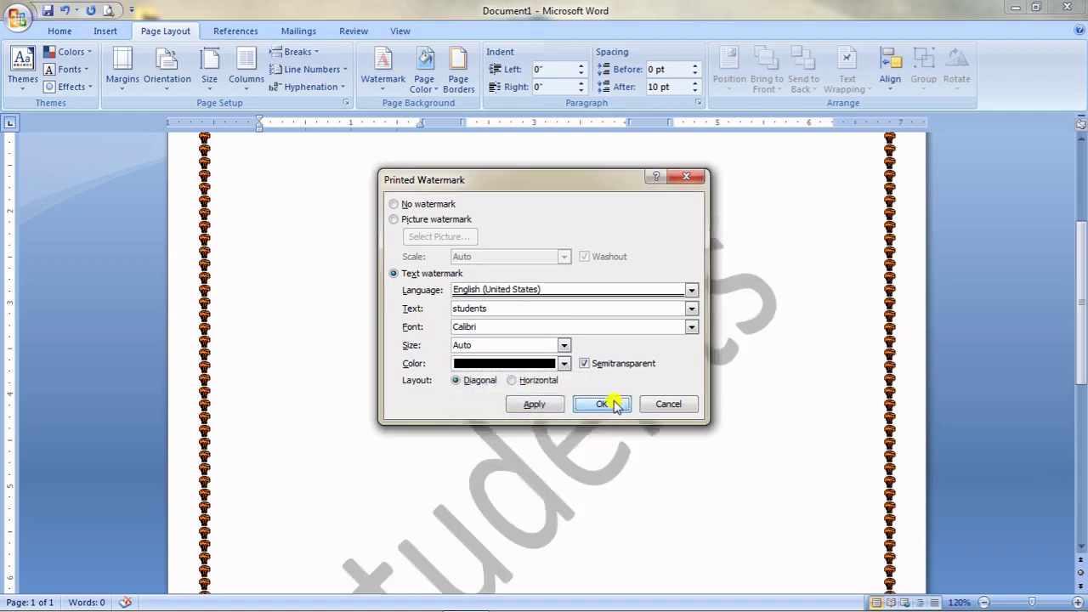
{"action": "left_click_drag", "start_coordinate": [1072, 221], "coordinate": [1082, 253]}
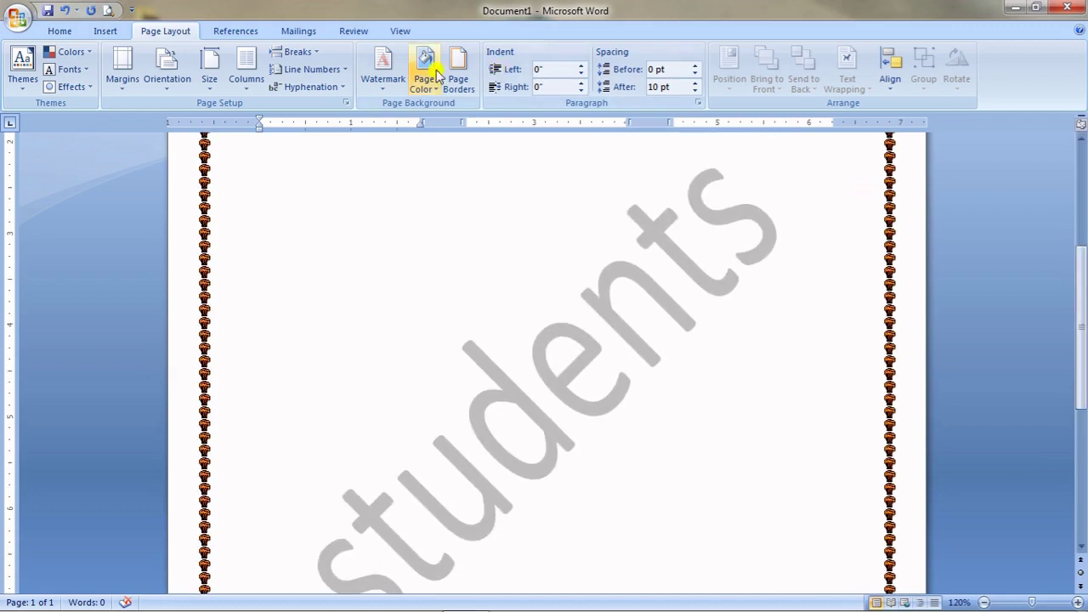
{"action": "left_click", "coordinate": [383, 68]}
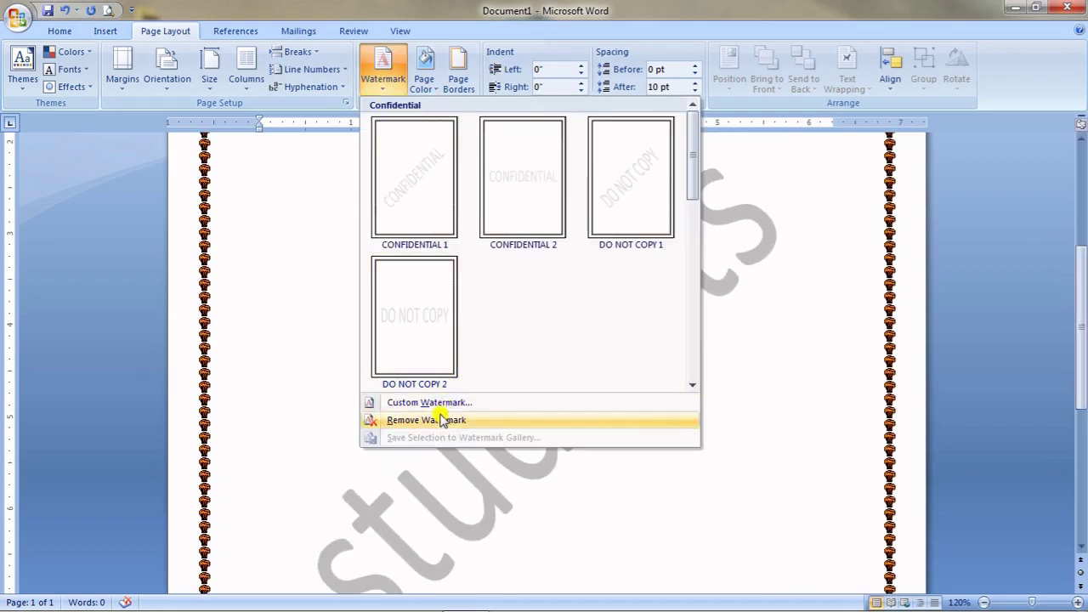
Remove the students watermark and switch the custom watermark to a picture watermark.
{"action": "left_click", "coordinate": [448, 420]}
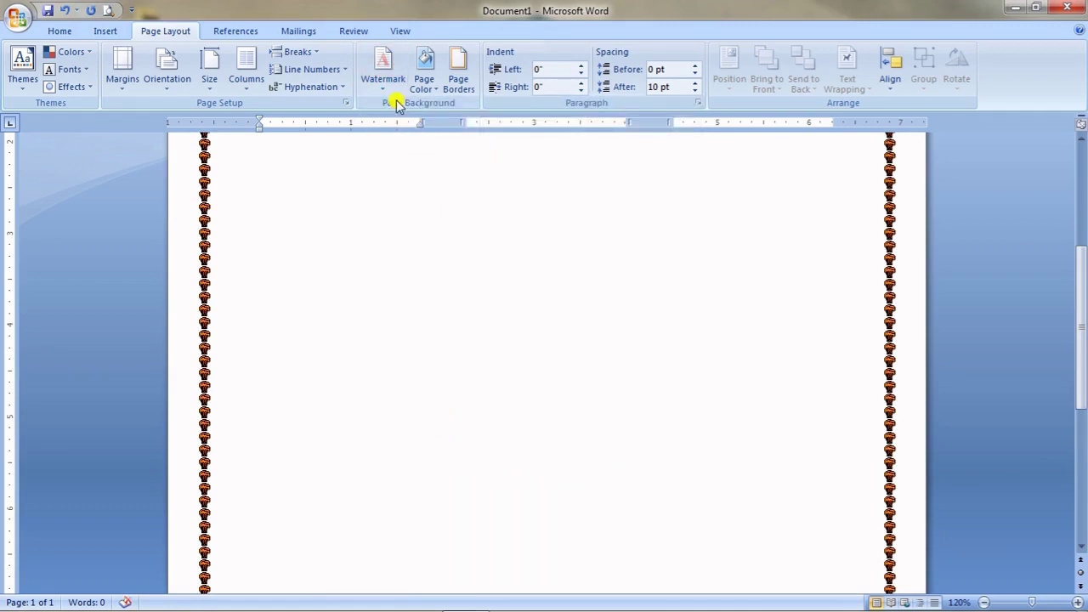
{"action": "left_click", "coordinate": [384, 81]}
{"action": "left_click", "coordinate": [428, 403]}
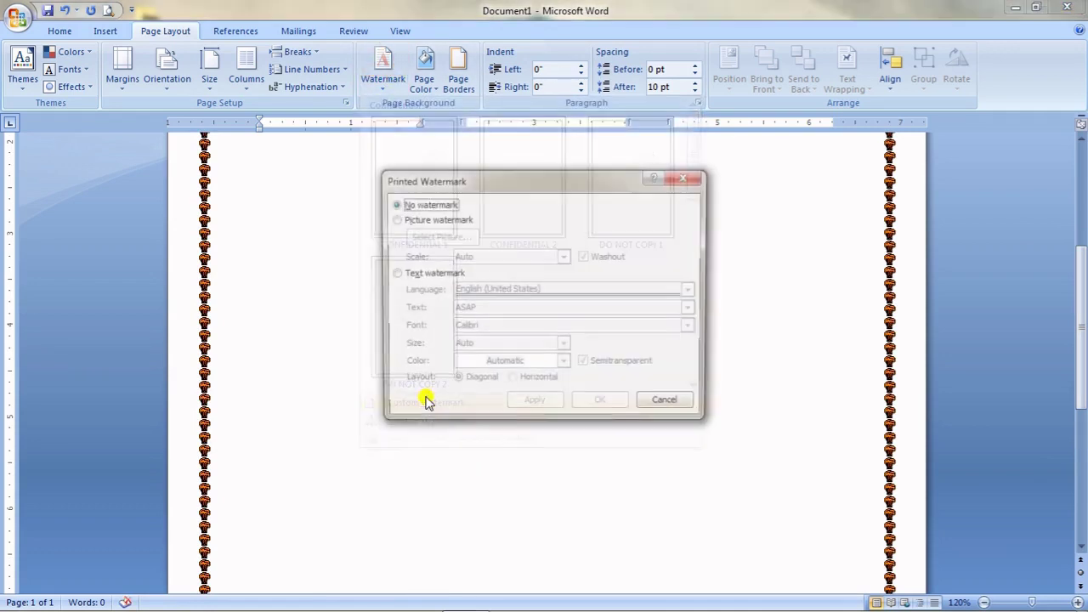
{"action": "left_click", "coordinate": [428, 221]}
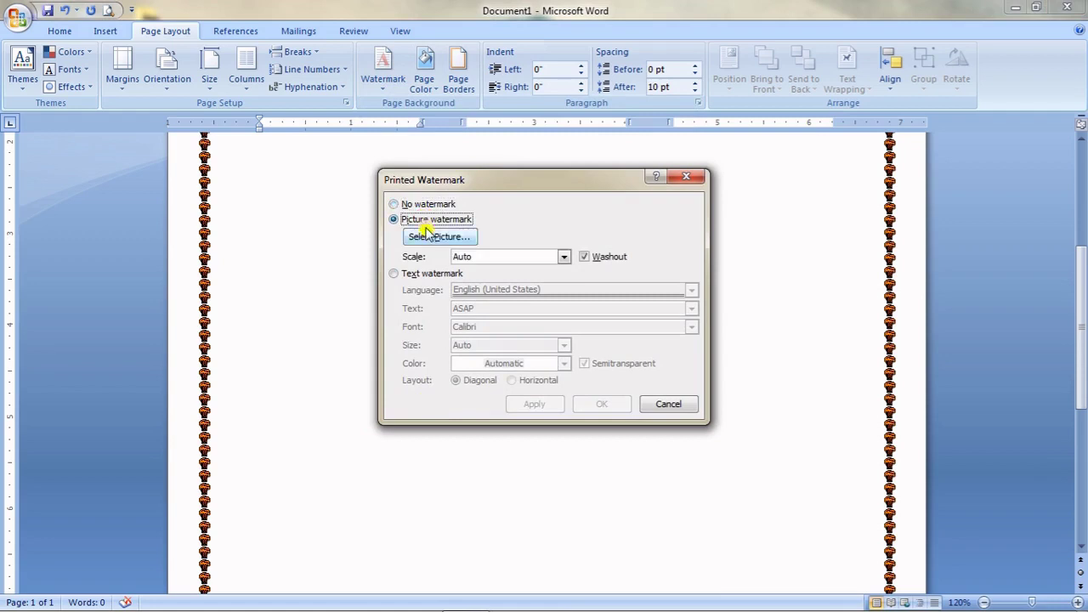
Apply Sample Pictures\Koala.jpg as the washed-out picture watermark.
{"action": "left_click", "coordinate": [420, 235]}
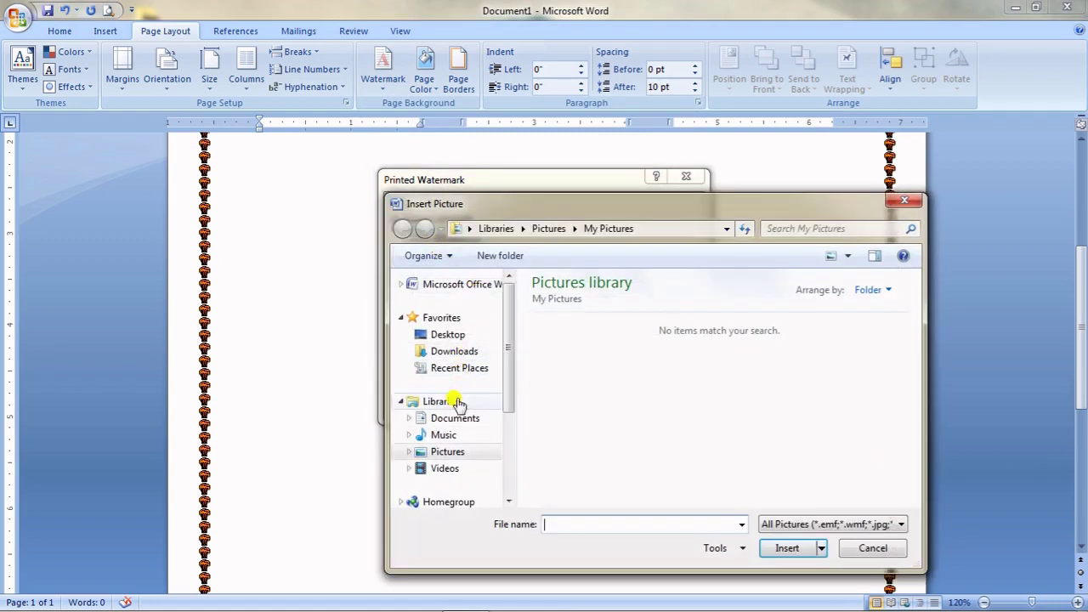
{"action": "left_click", "coordinate": [449, 452]}
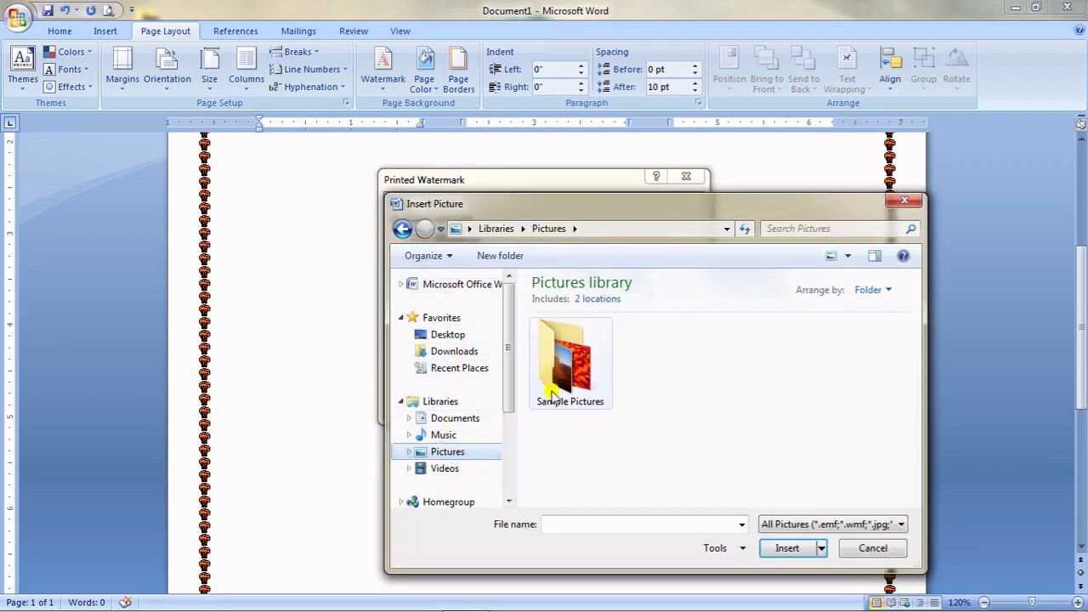
{"action": "double_click", "coordinate": [566, 359]}
{"action": "left_click", "coordinate": [568, 436]}
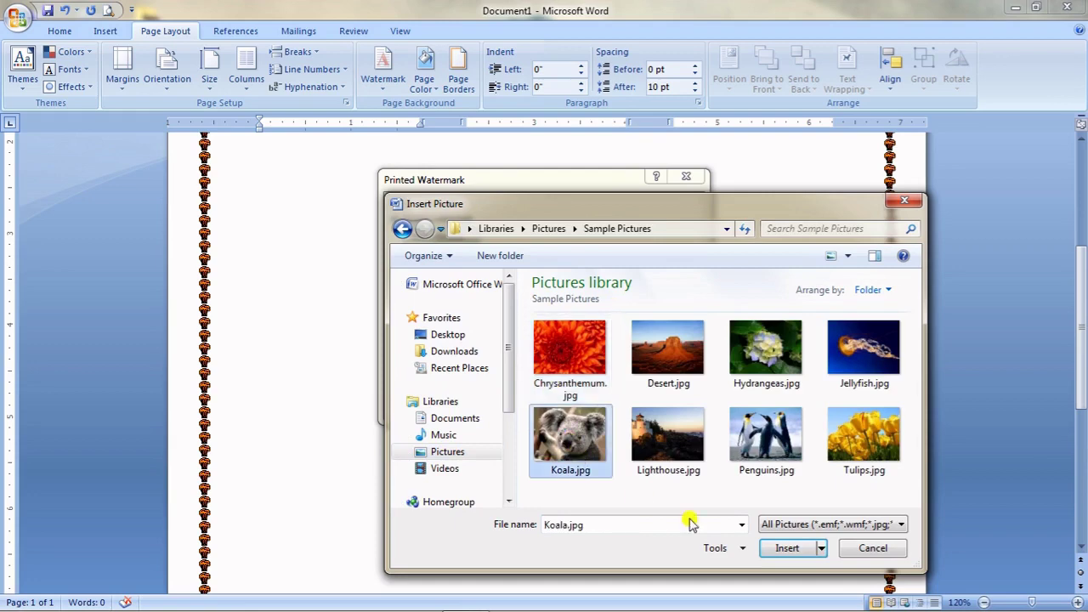
{"action": "left_click", "coordinate": [787, 548]}
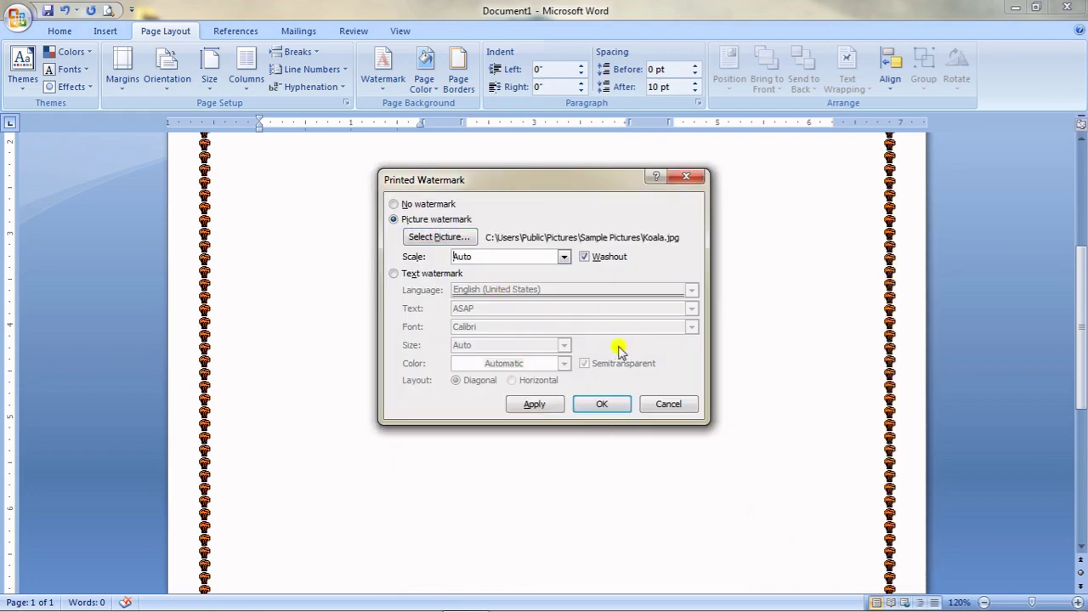
{"action": "left_click", "coordinate": [549, 404]}
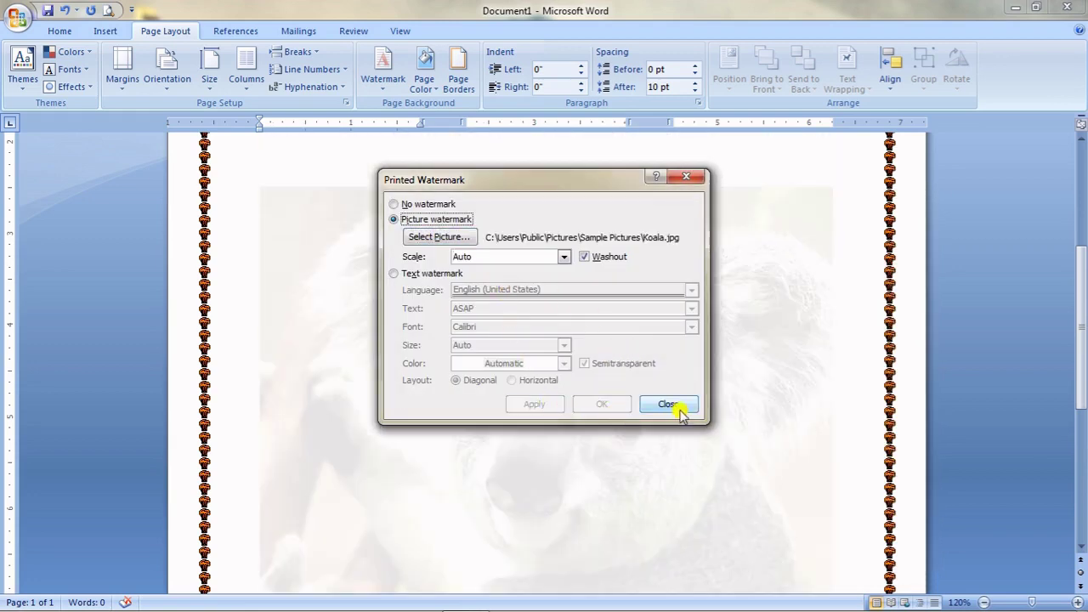
{"action": "left_click", "coordinate": [680, 412]}
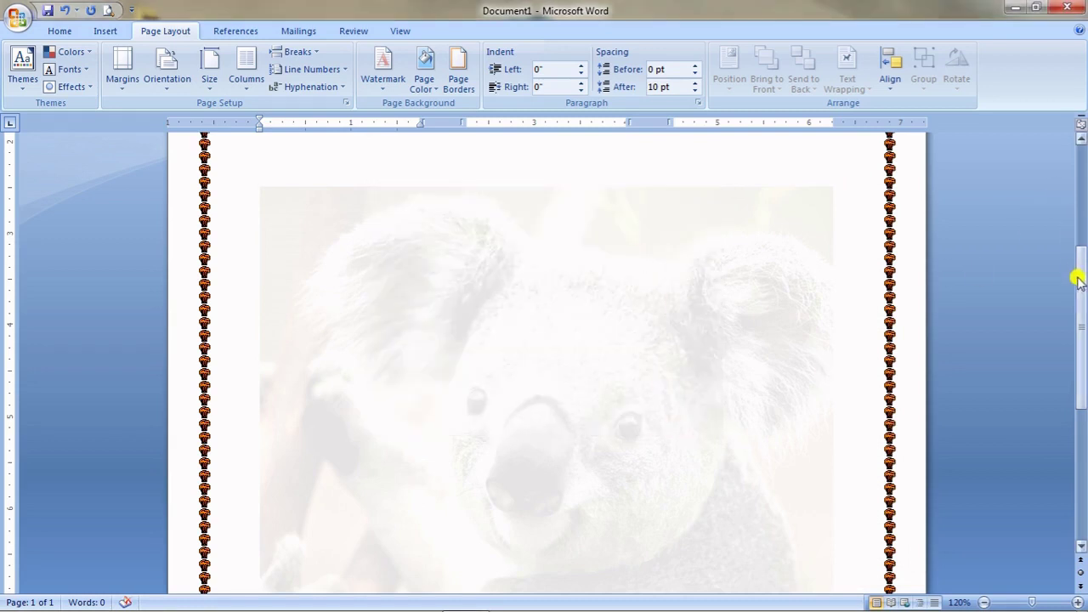
{"action": "left_click_drag", "start_coordinate": [1076, 275], "coordinate": [1078, 251]}
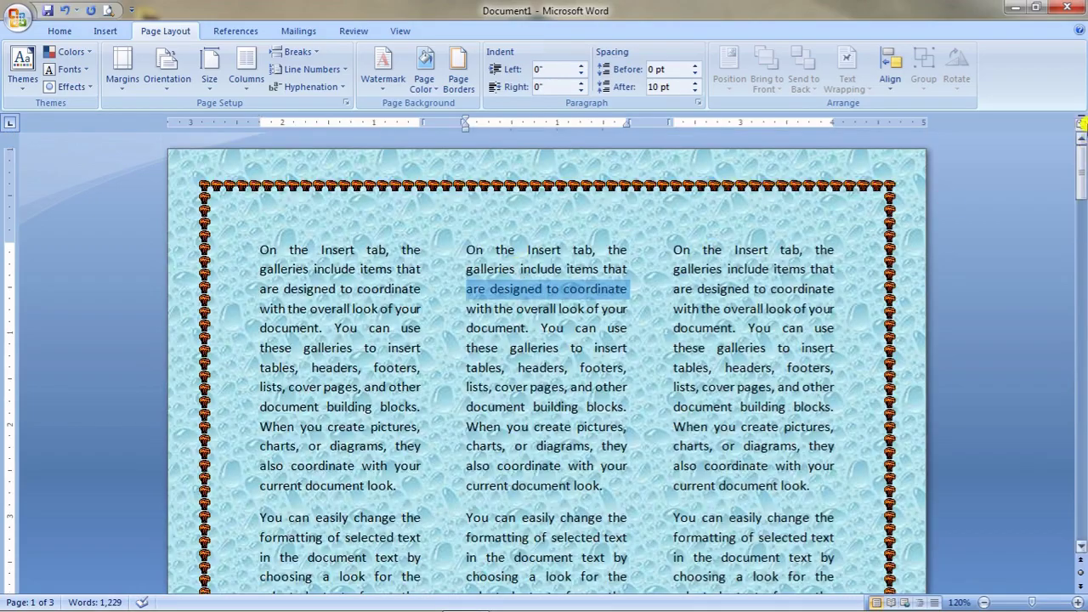
Scroll to the top of page 1 of the three-column document and show the Insert ribbon.
{"action": "left_click_drag", "start_coordinate": [1079, 164], "coordinate": [1082, 123]}
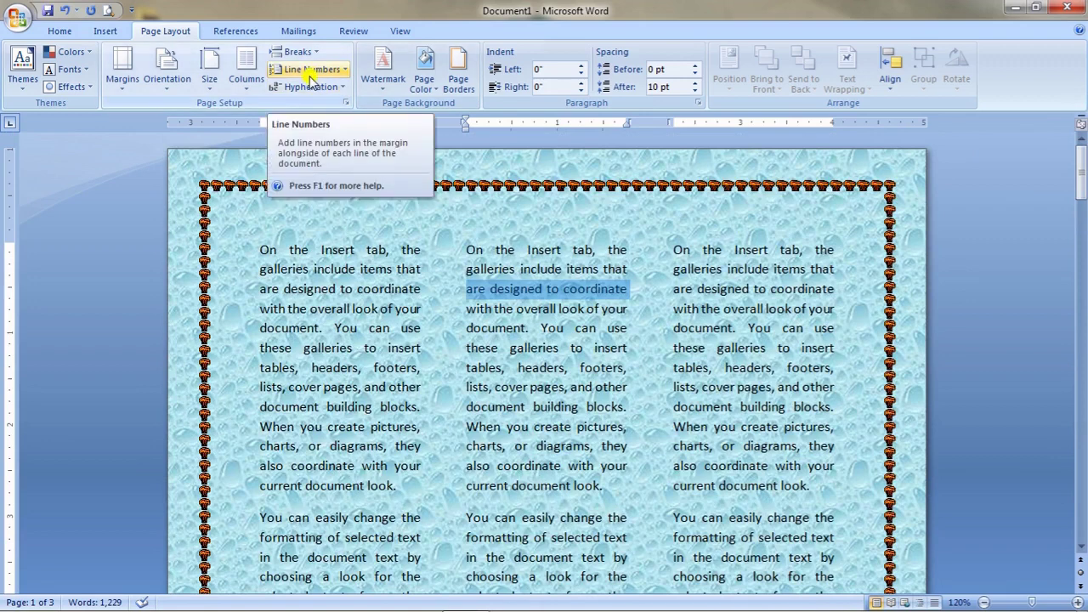
{"action": "left_click", "coordinate": [109, 31]}
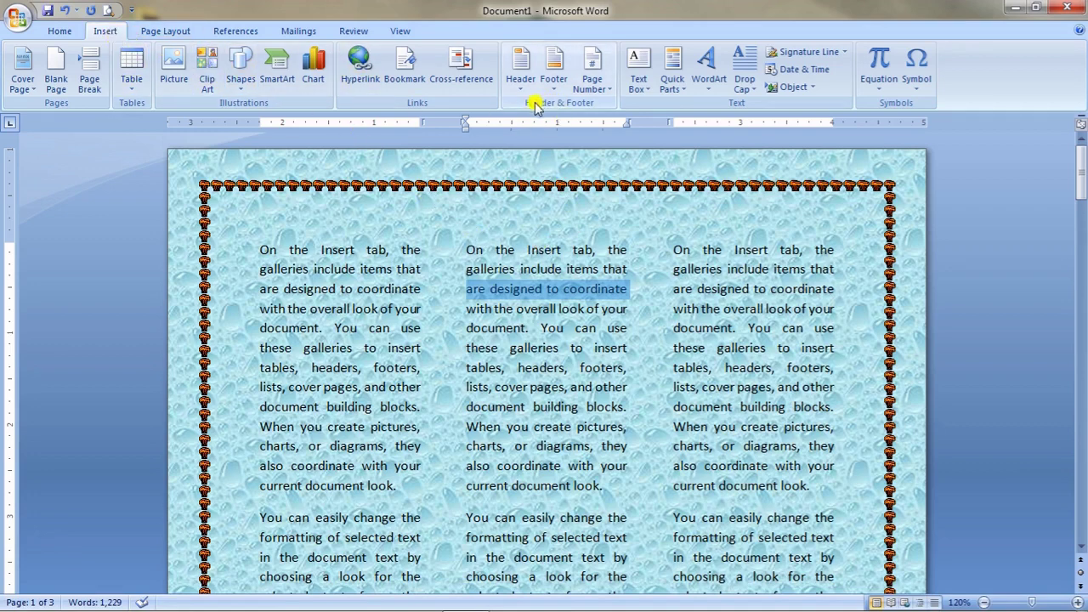
Add a centred Plain Number 2 page number at the top of each page and close the header.
{"action": "left_click", "coordinate": [600, 87]}
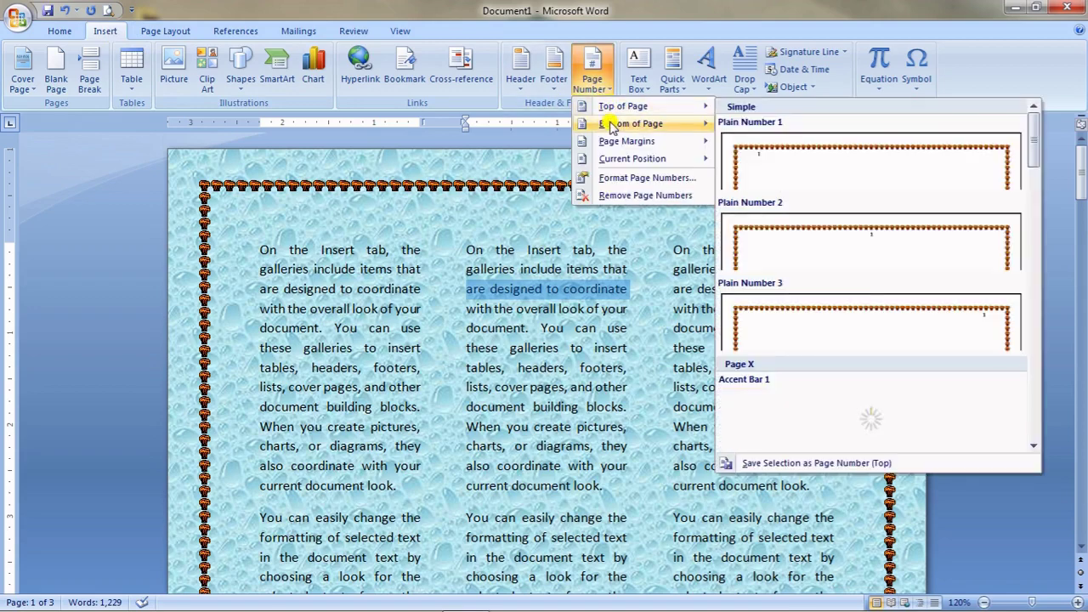
{"action": "mouse_move", "coordinate": [614, 146]}
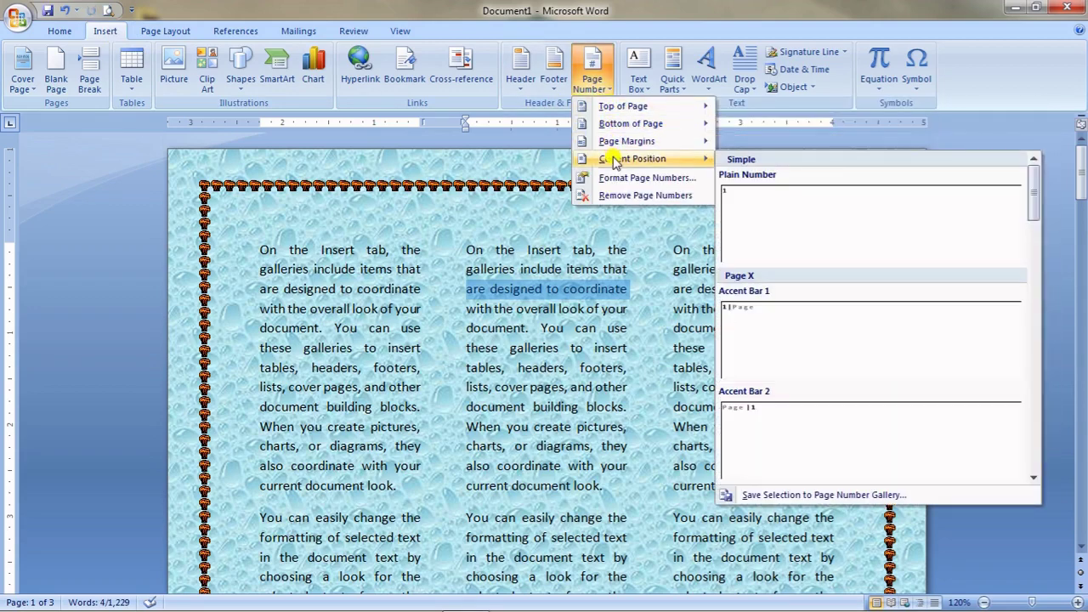
{"action": "mouse_move", "coordinate": [625, 110]}
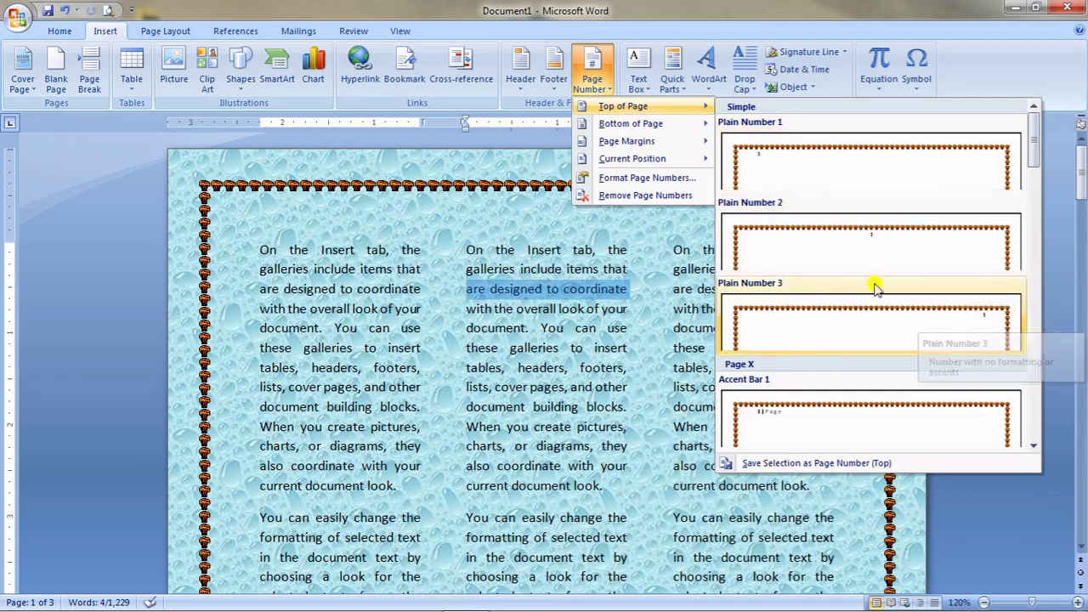
{"action": "left_click", "coordinate": [874, 246]}
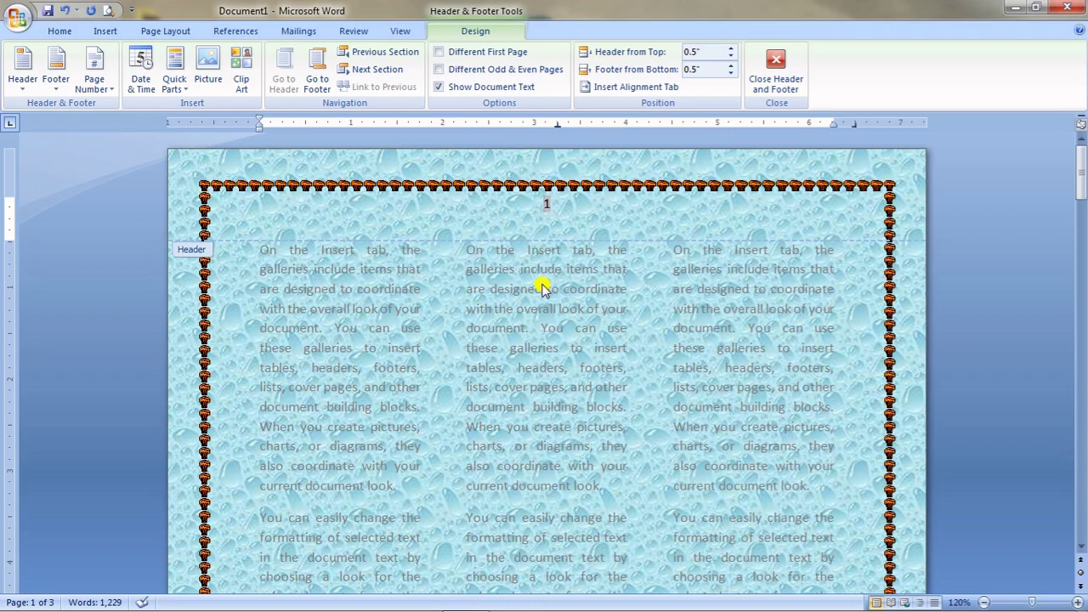
{"action": "double_click", "coordinate": [544, 289]}
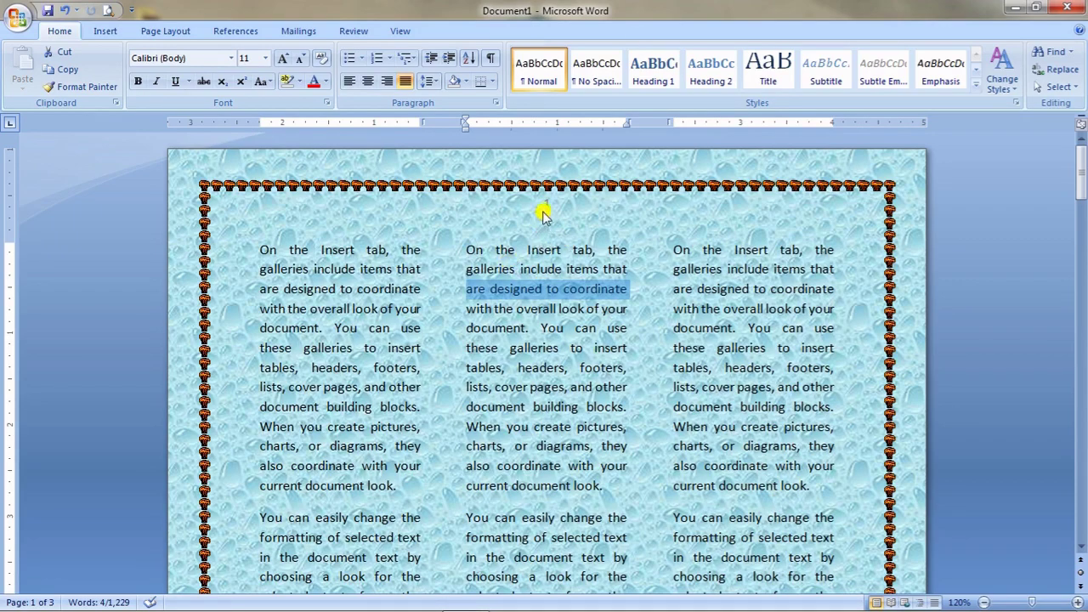
{"action": "left_click_drag", "start_coordinate": [1085, 183], "coordinate": [1083, 292]}
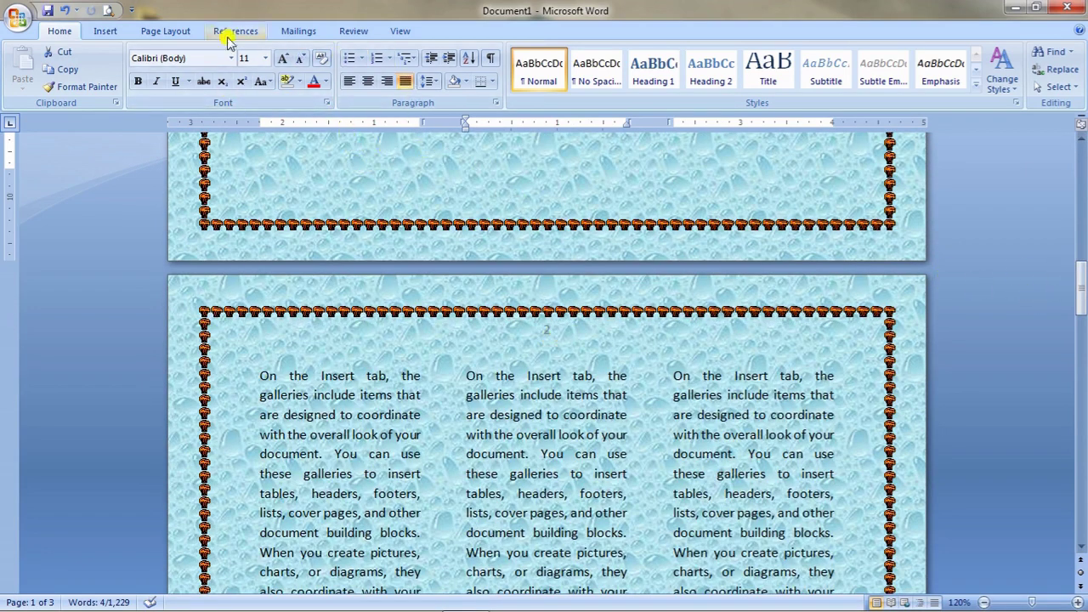
Set Page Color to No Color, removing the water-droplet background from every page.
{"action": "left_click", "coordinate": [146, 34]}
{"action": "left_click", "coordinate": [458, 68]}
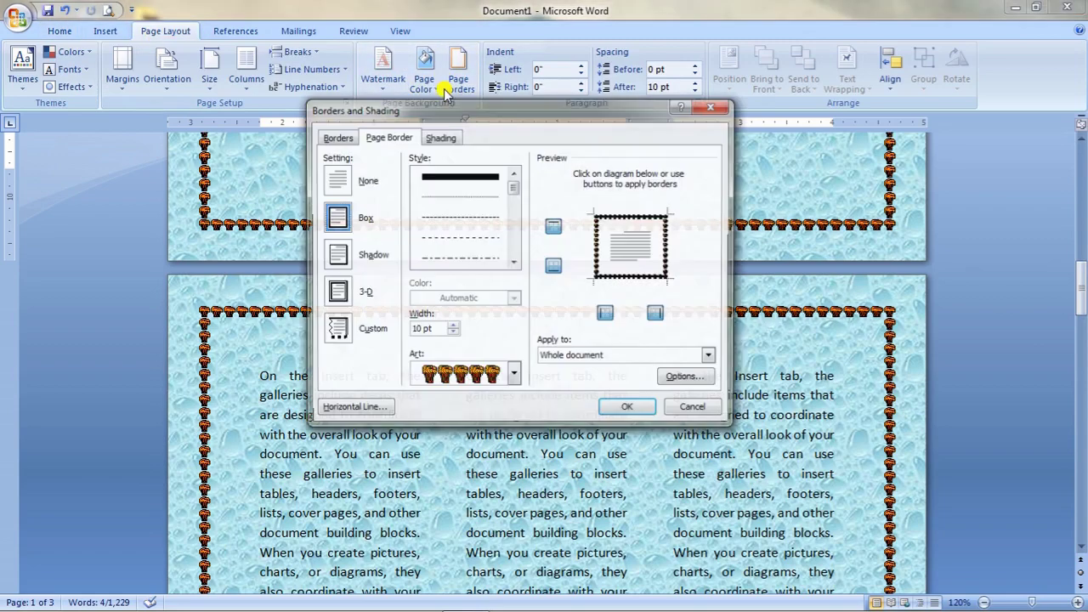
{"action": "left_click", "coordinate": [713, 105]}
{"action": "left_click", "coordinate": [425, 67]}
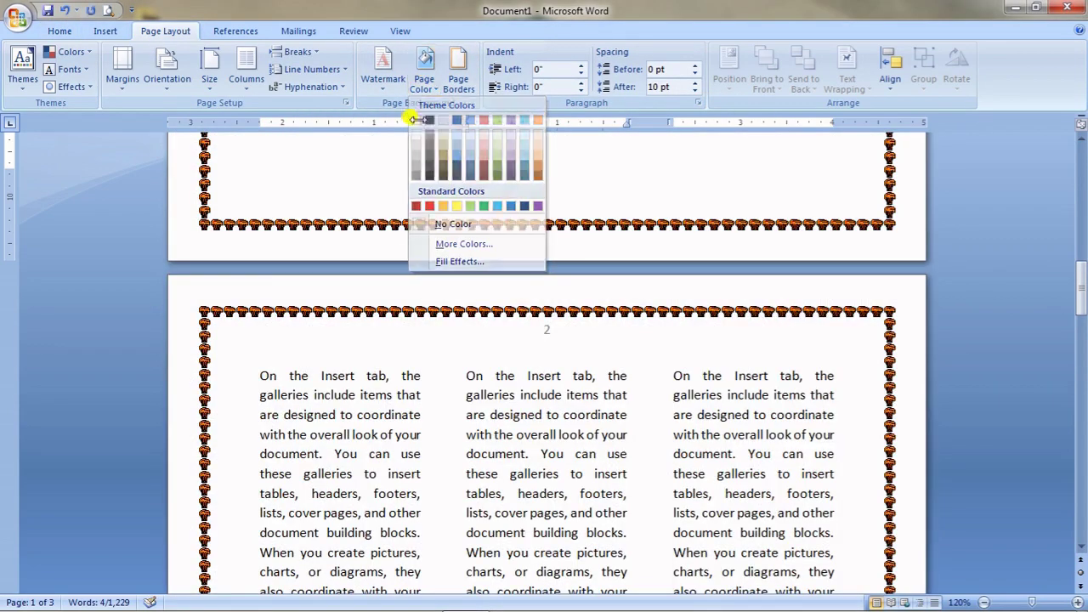
{"action": "left_click", "coordinate": [450, 223]}
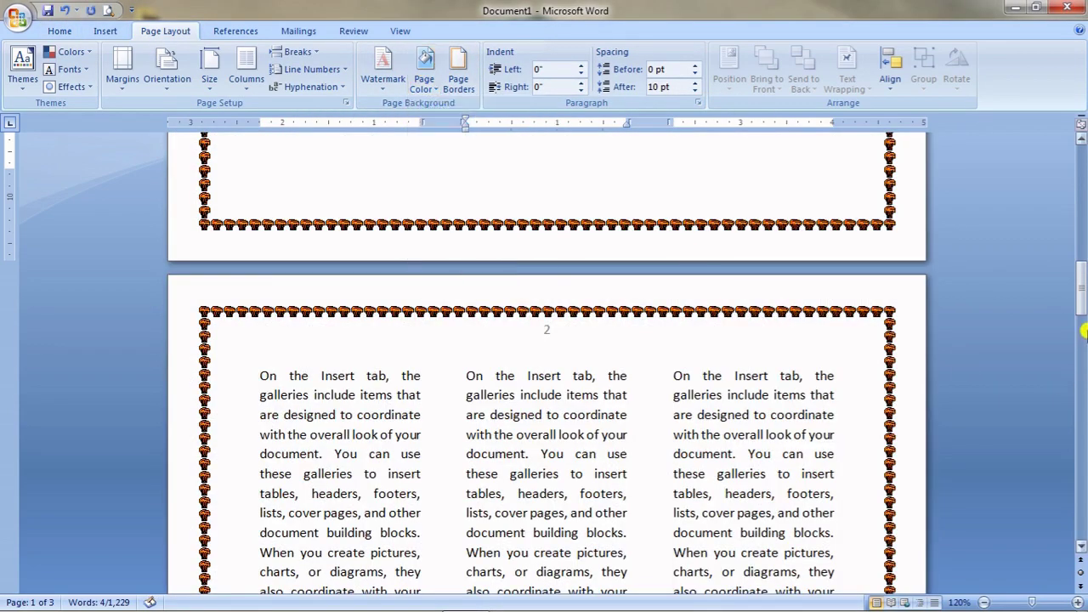
{"action": "left_click_drag", "start_coordinate": [1079, 311], "coordinate": [1079, 162]}
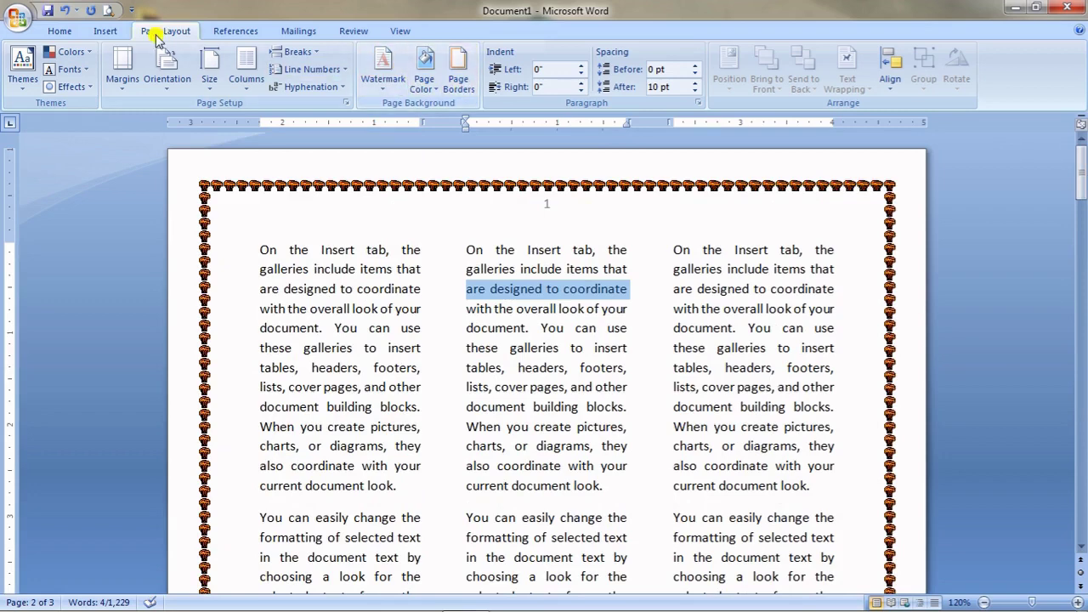
{"action": "left_click", "coordinate": [112, 31]}
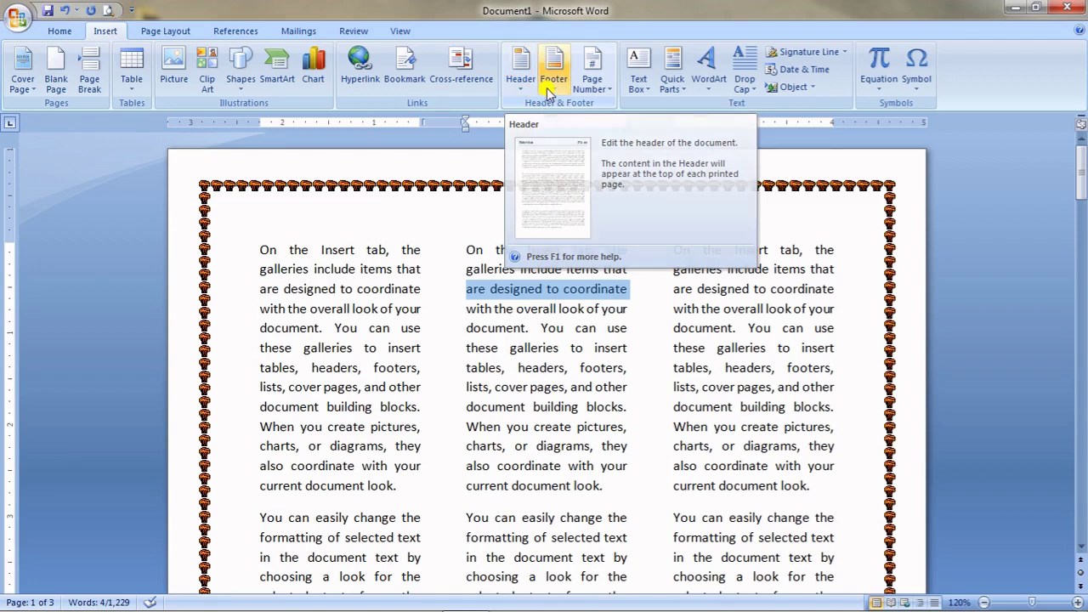
{"action": "left_click", "coordinate": [521, 85]}
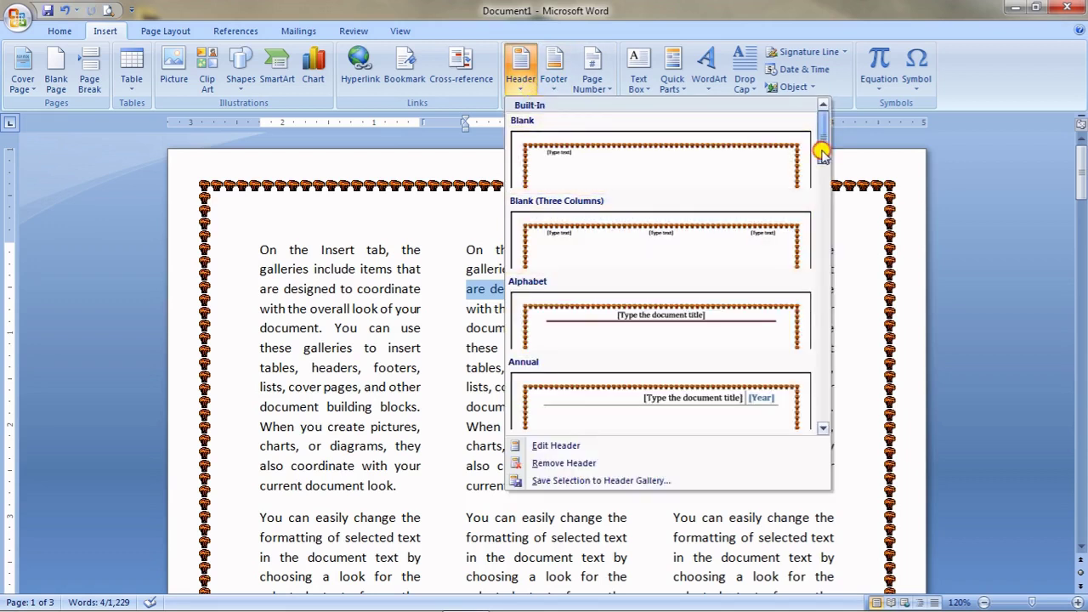
{"action": "left_click_drag", "start_coordinate": [821, 151], "coordinate": [830, 321]}
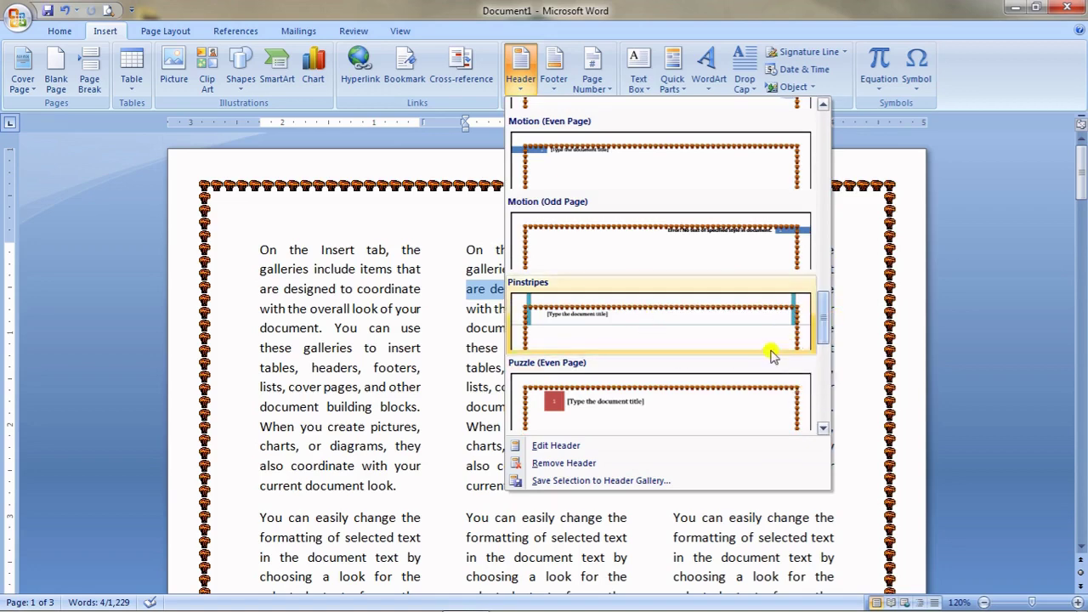
{"action": "left_click", "coordinate": [589, 445]}
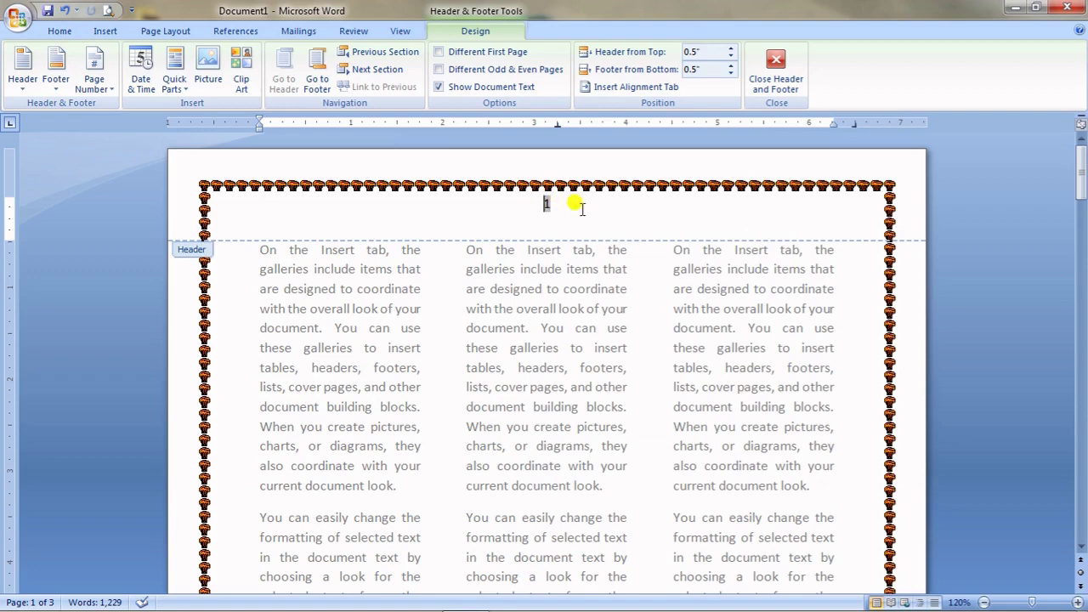
Type the author's full name into the page footer and return to the document body.
{"action": "left_click", "coordinate": [776, 72]}
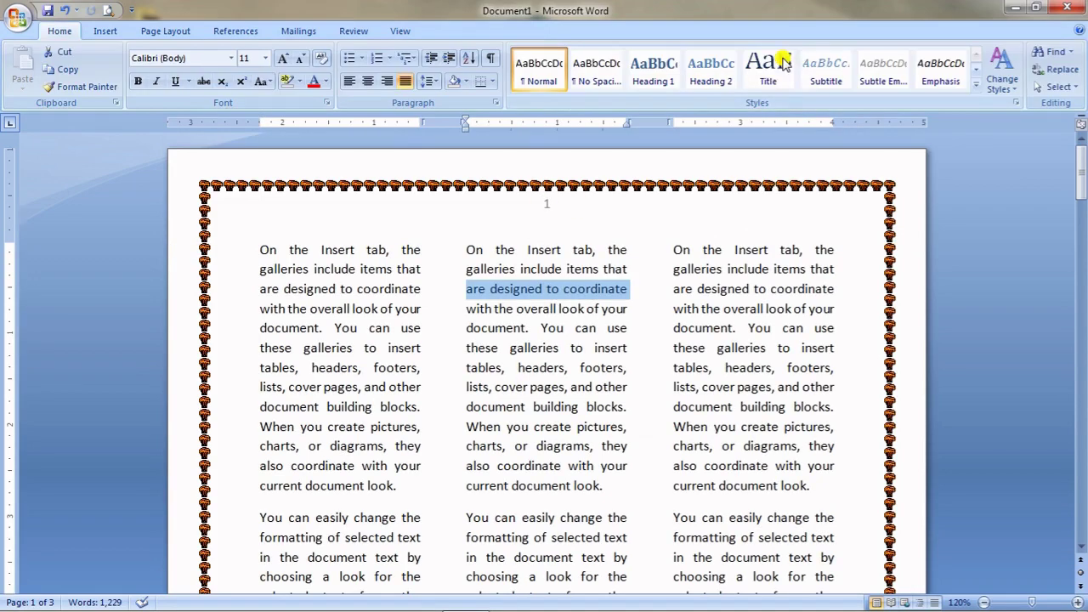
{"action": "left_click_drag", "start_coordinate": [1077, 195], "coordinate": [1078, 285]}
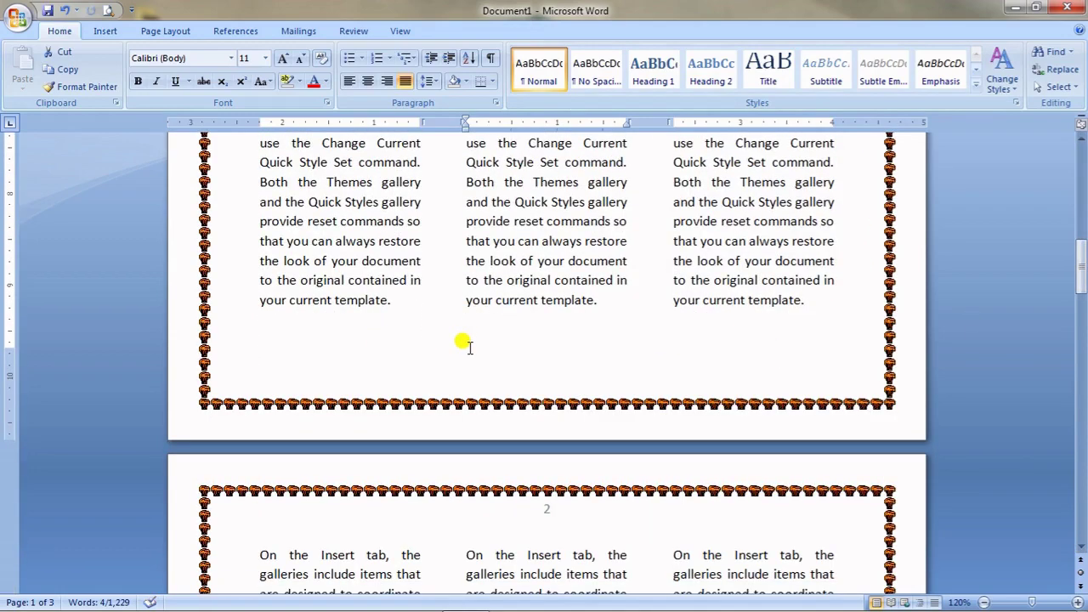
{"action": "left_click", "coordinate": [109, 31]}
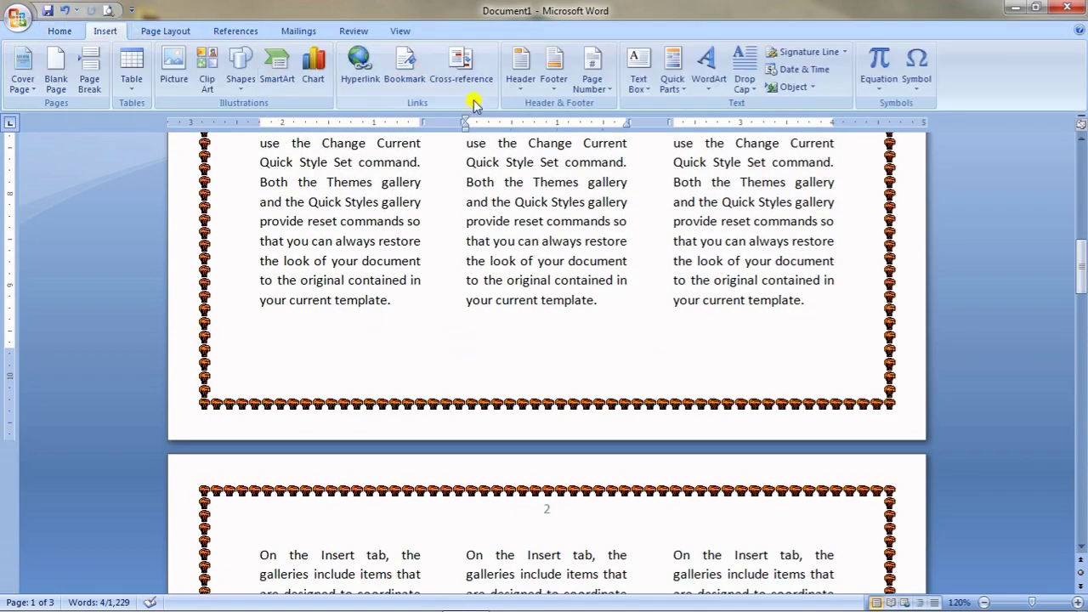
{"action": "left_click", "coordinate": [553, 70]}
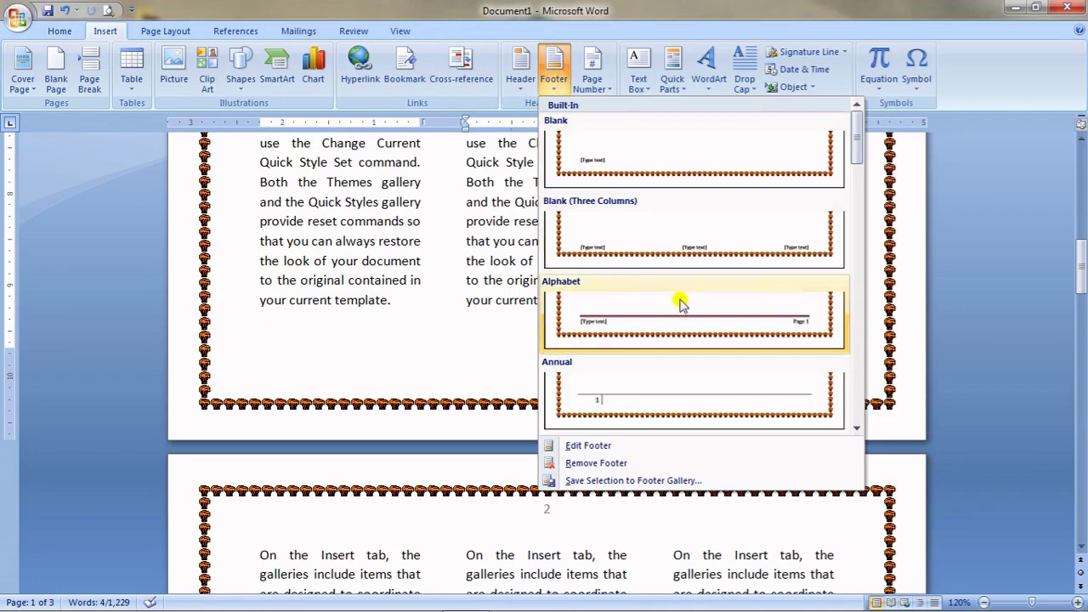
{"action": "left_click", "coordinate": [633, 449]}
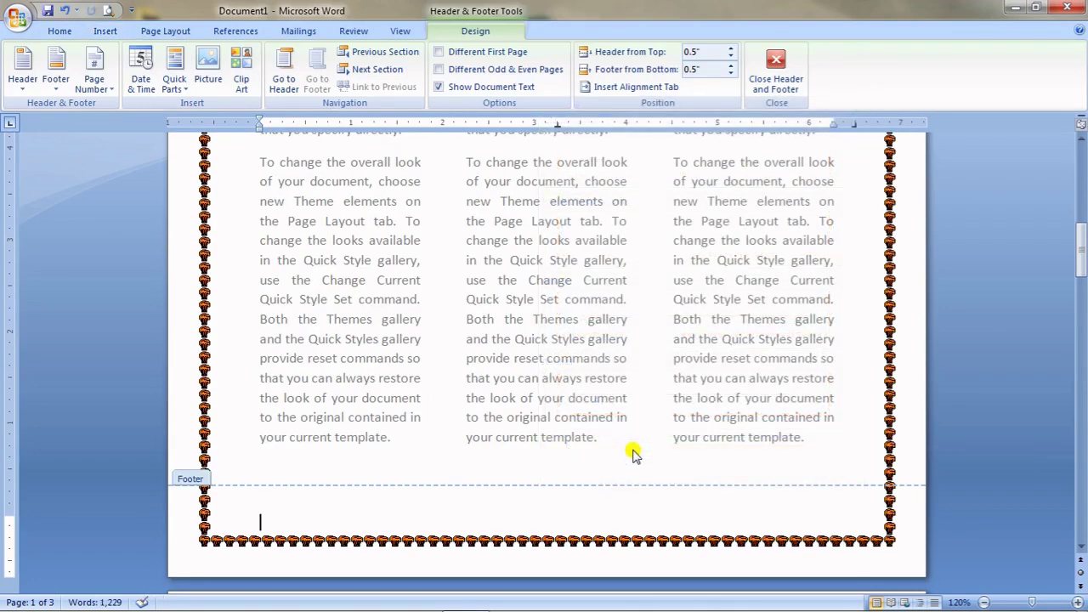
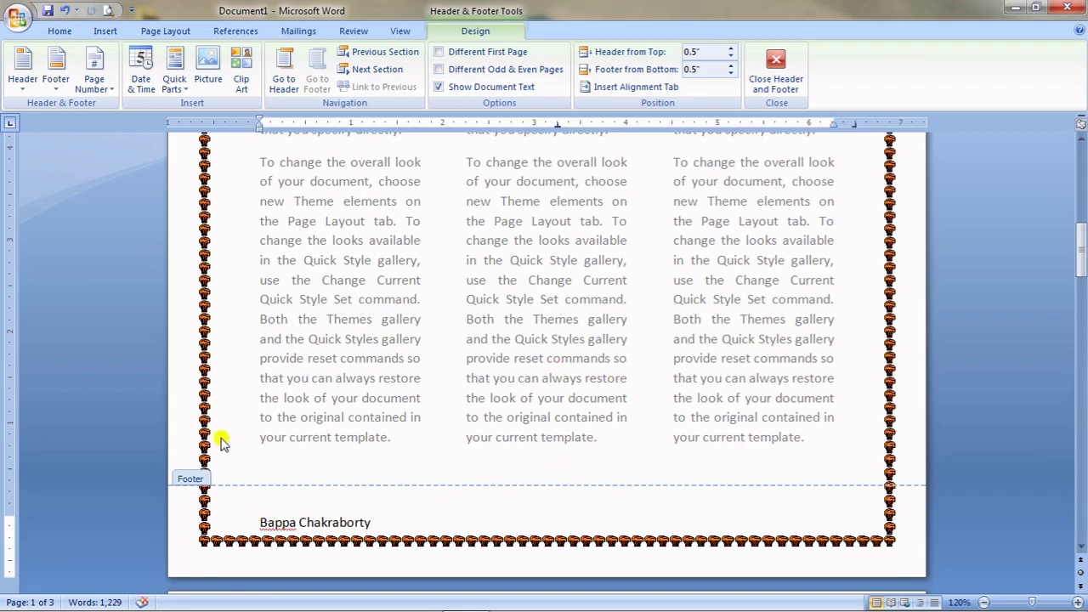
{"action": "double_click", "coordinate": [181, 417]}
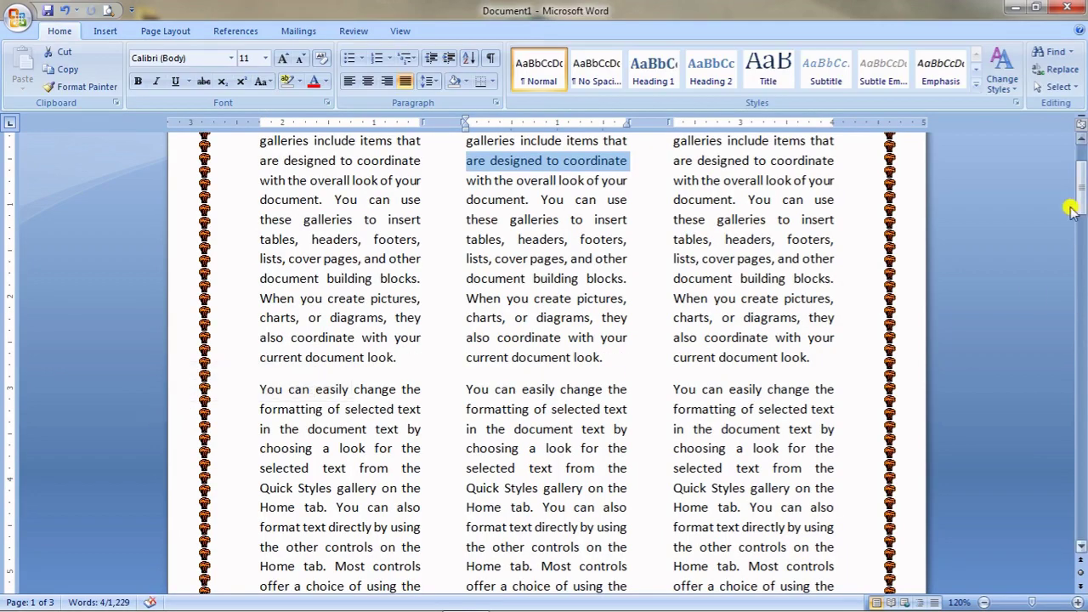
Scroll through the document and place the insertion point on the last page.
{"action": "left_click_drag", "start_coordinate": [1077, 200], "coordinate": [1084, 523]}
{"action": "left_click", "coordinate": [350, 536]}
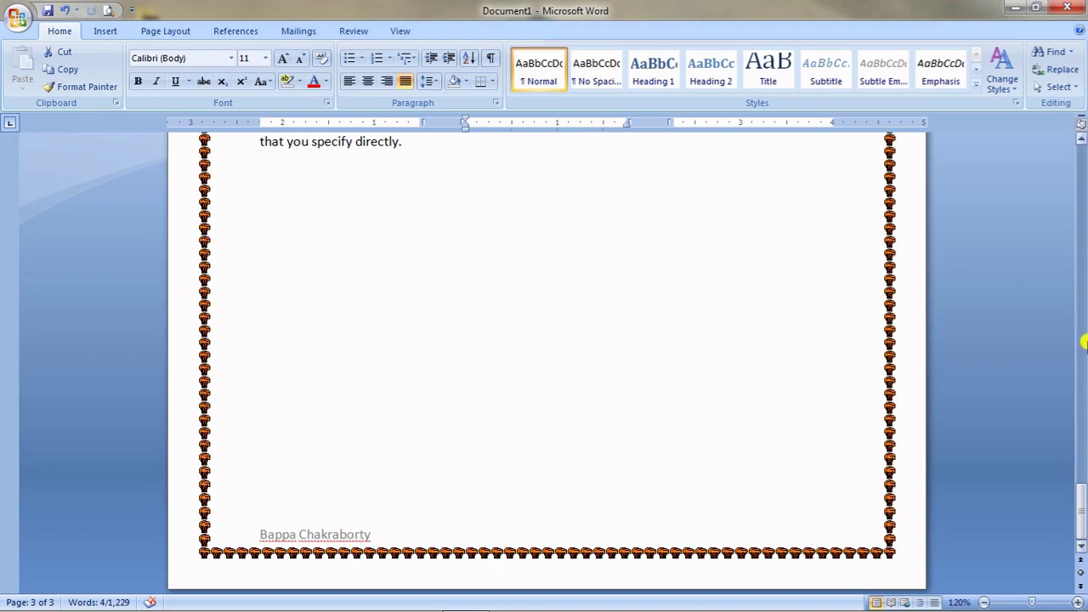
{"action": "left_click_drag", "start_coordinate": [1078, 493], "coordinate": [1079, 276]}
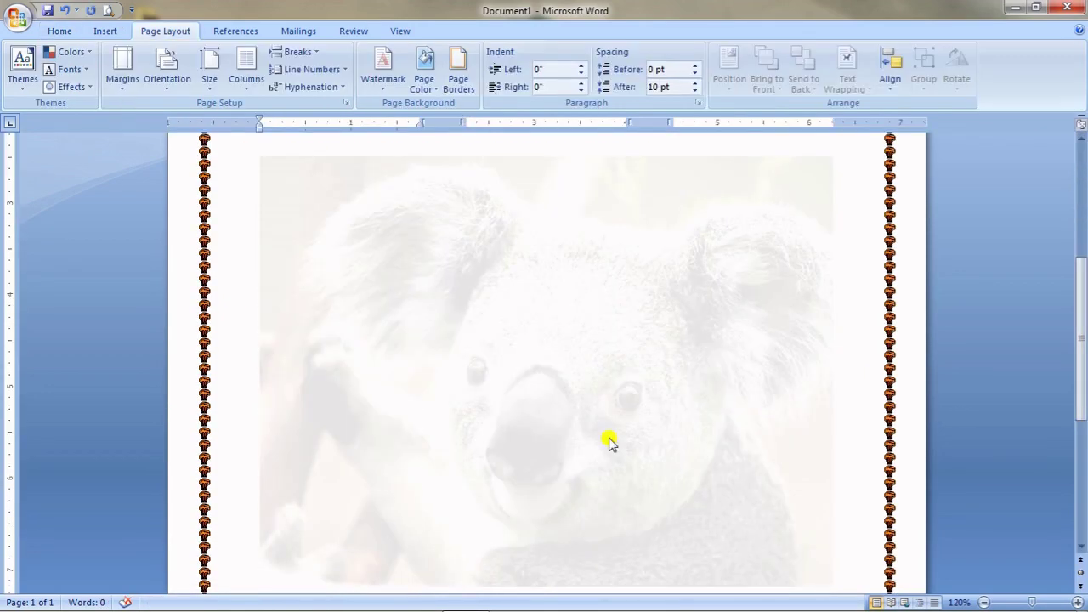